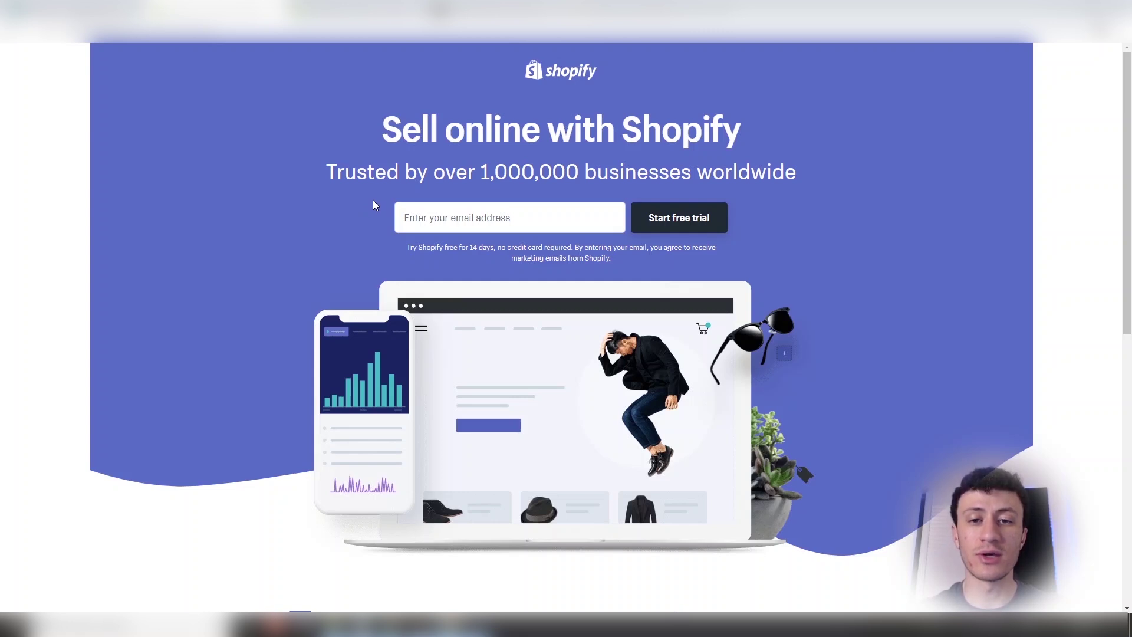
# Step: Paste the temporary Temp Mail address into Shopify's free-trial email box and submit it
pyautogui.click(533, 220)
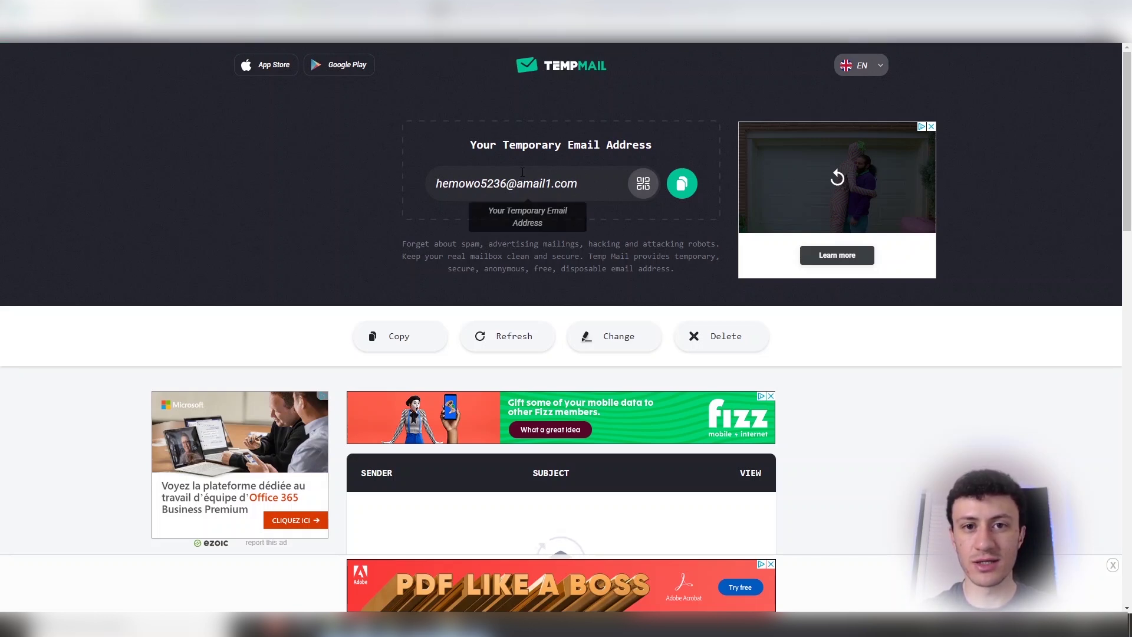
pyautogui.click(684, 188)
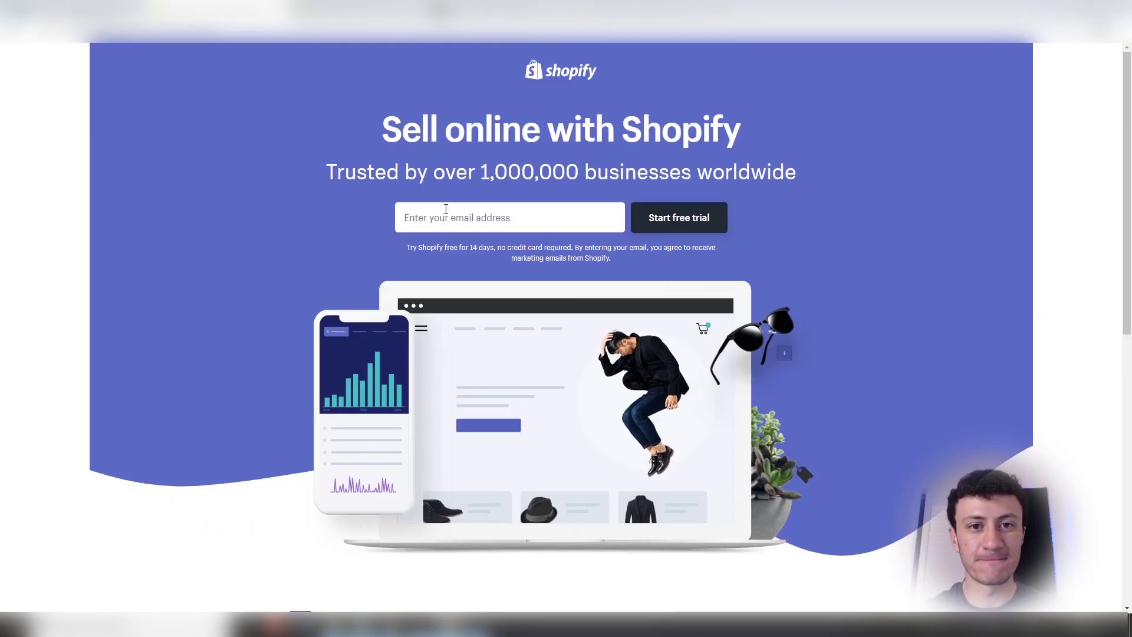
pyautogui.hotkey('ctrl', 'v')
pyautogui.press('Return')
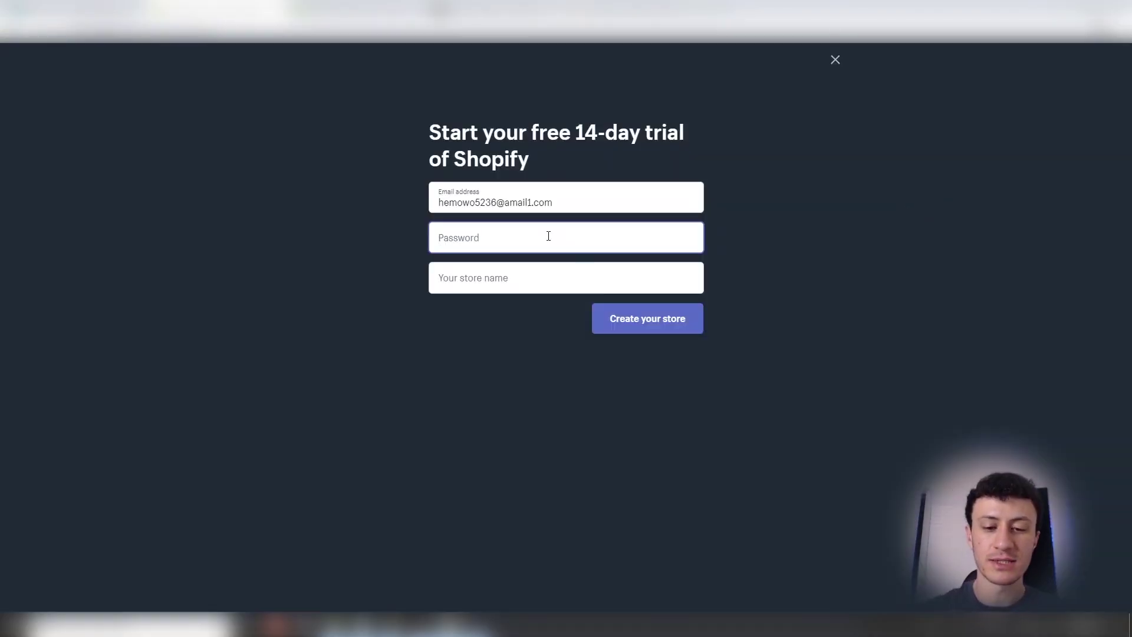
# Step: Enter the account password and the store name byebyebezos
pyautogui.click(548, 236)
pyautogui.hotkey('ctrl', 'v')
pyautogui.press('Tab')
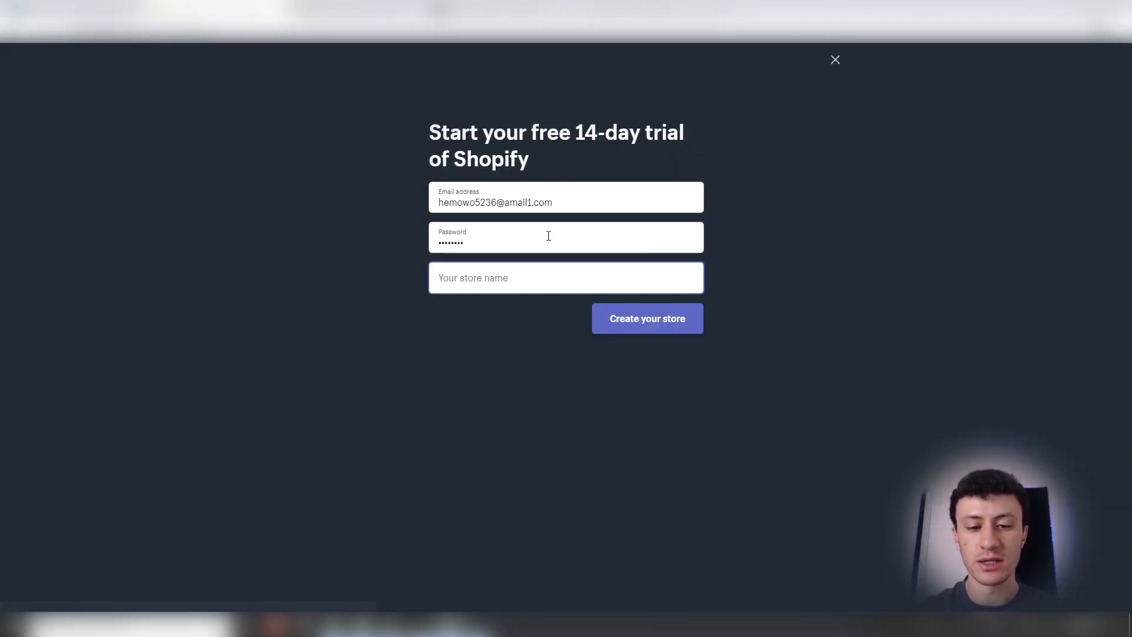
pyautogui.write('byebyebezos')
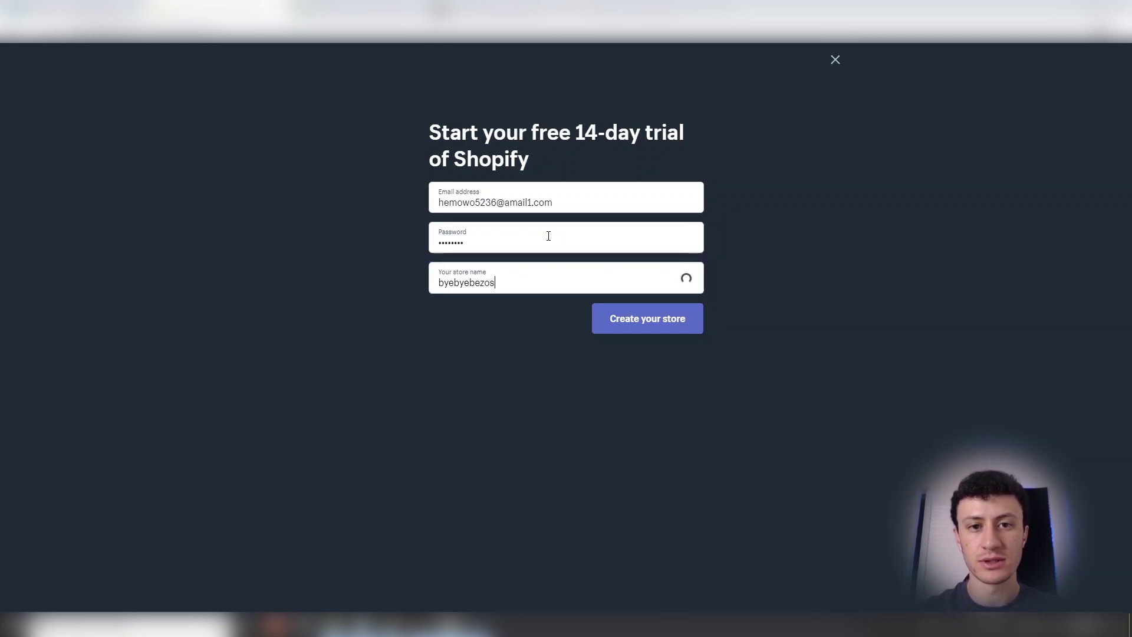
# Step: Create the store and answer the questionnaire: sells on Amazon, moving to Shopify, revenue $1,000,000 CAD+
pyautogui.click(600, 311)
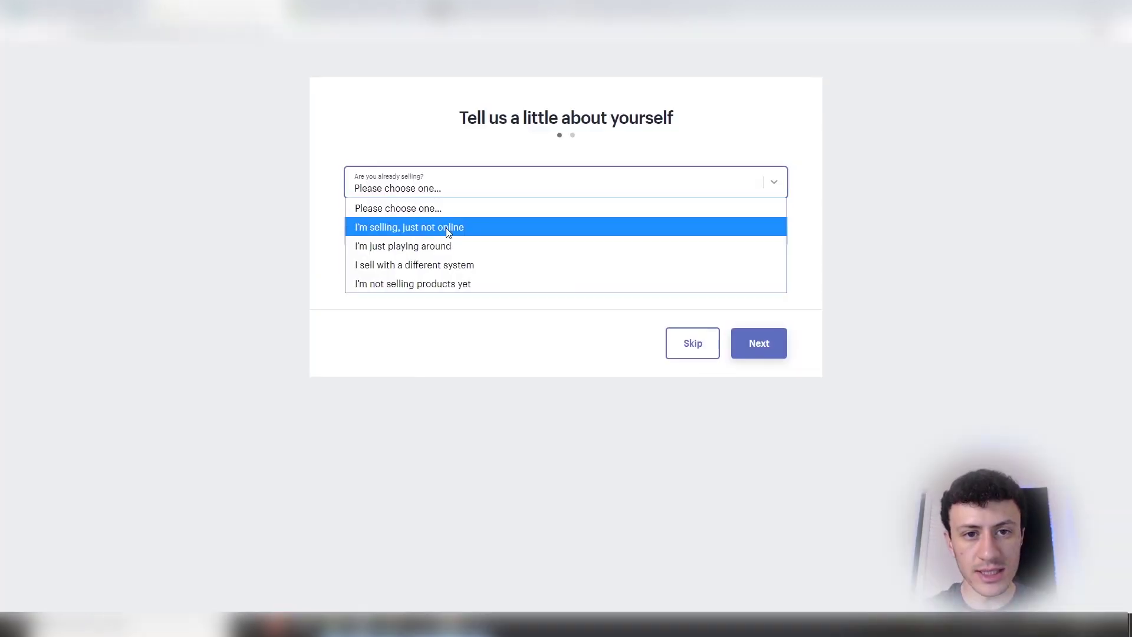
pyautogui.click(448, 226)
pyautogui.click(460, 196)
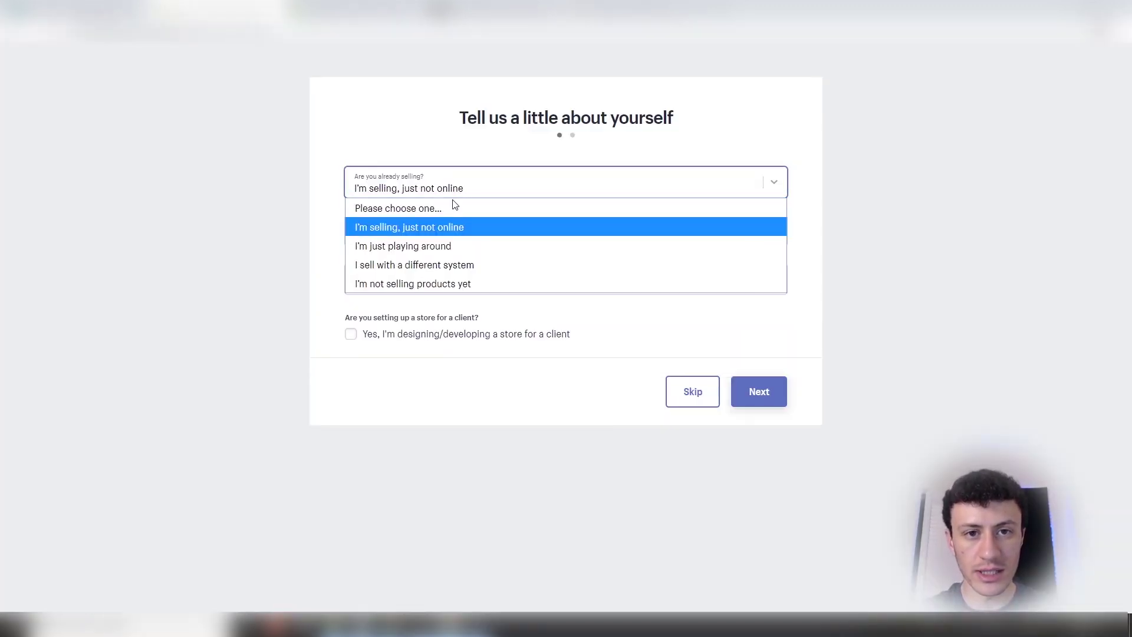
pyautogui.click(460, 267)
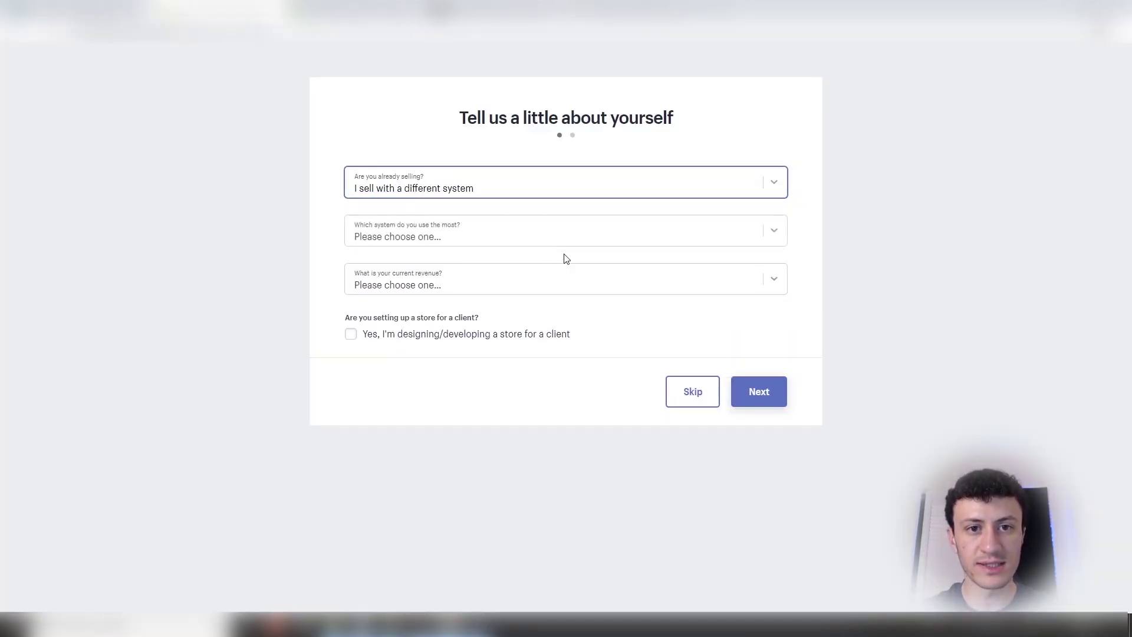
pyautogui.click(549, 235)
pyautogui.click(530, 404)
pyautogui.click(460, 272)
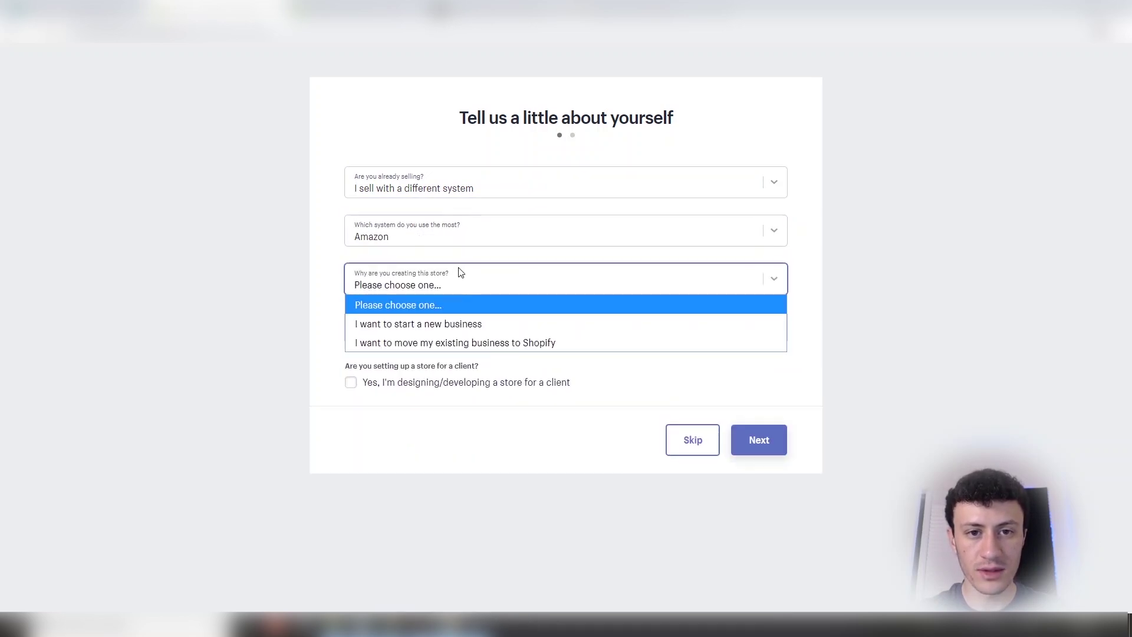
pyautogui.click(455, 342)
pyautogui.click(463, 334)
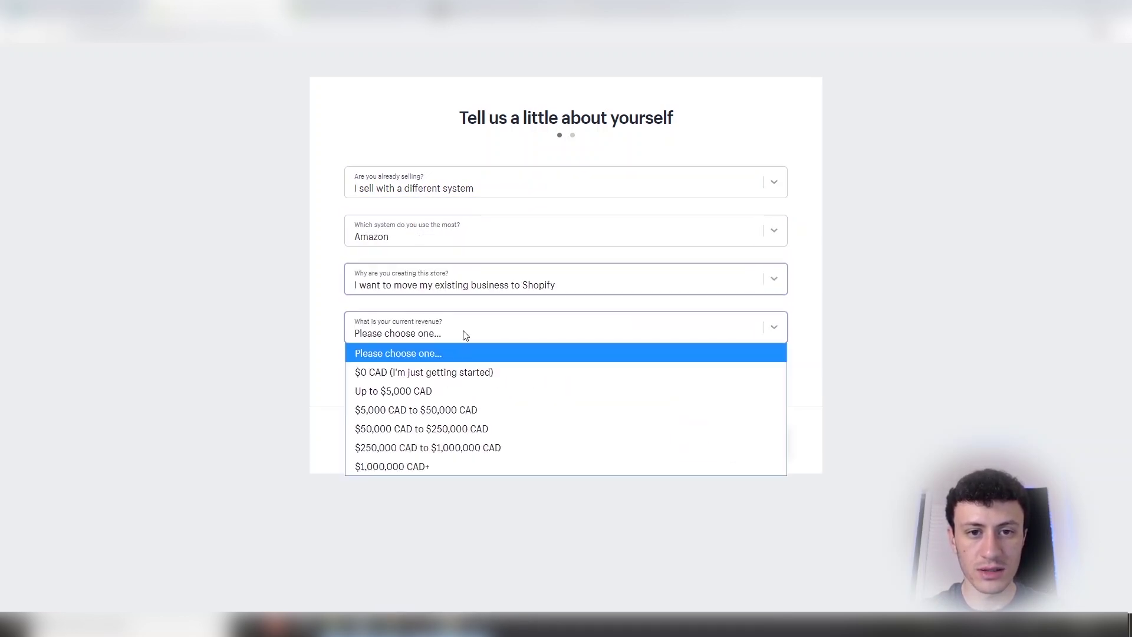
pyautogui.click(478, 468)
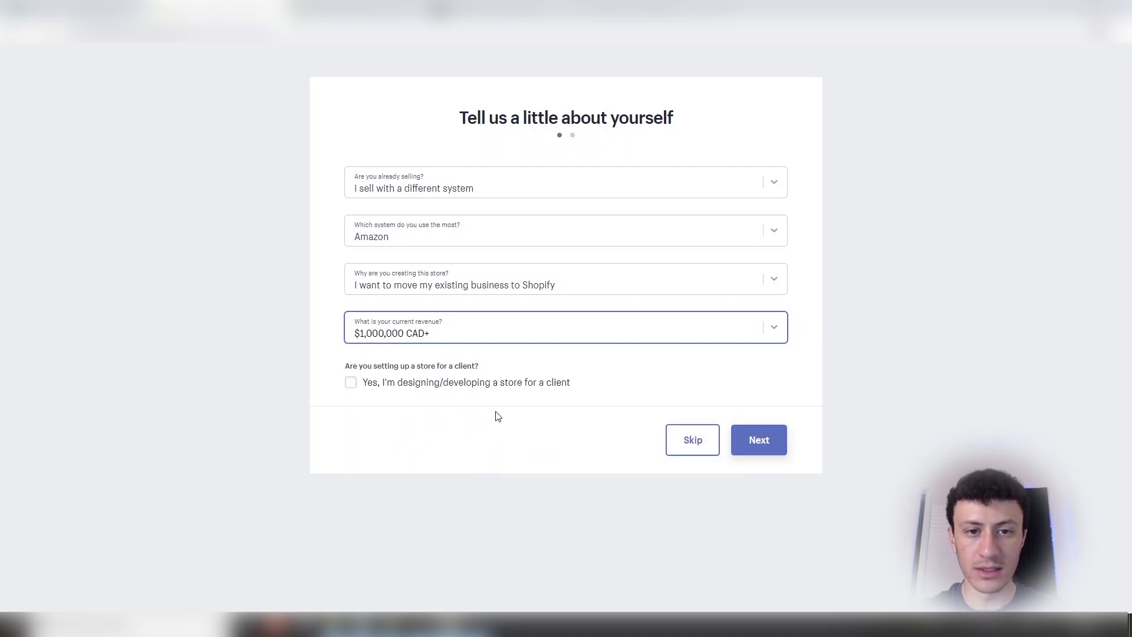
pyautogui.click(759, 440)
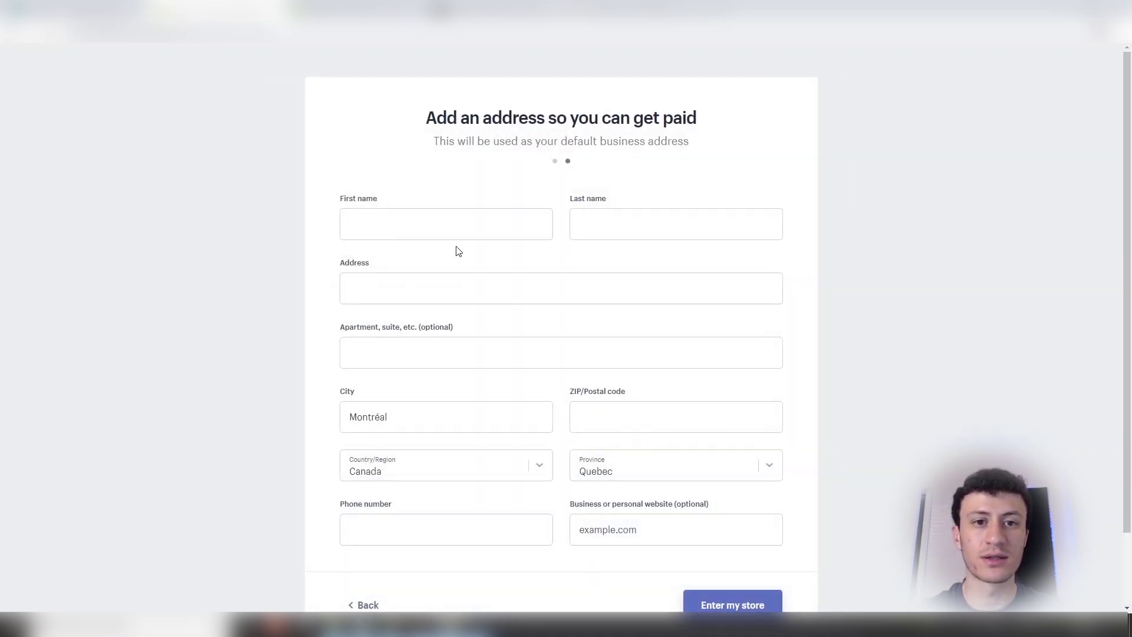
# Step: Fill in the owner's name and business address, then enter the new store's admin
pyautogui.click(447, 234)
pyautogui.write('Samer')
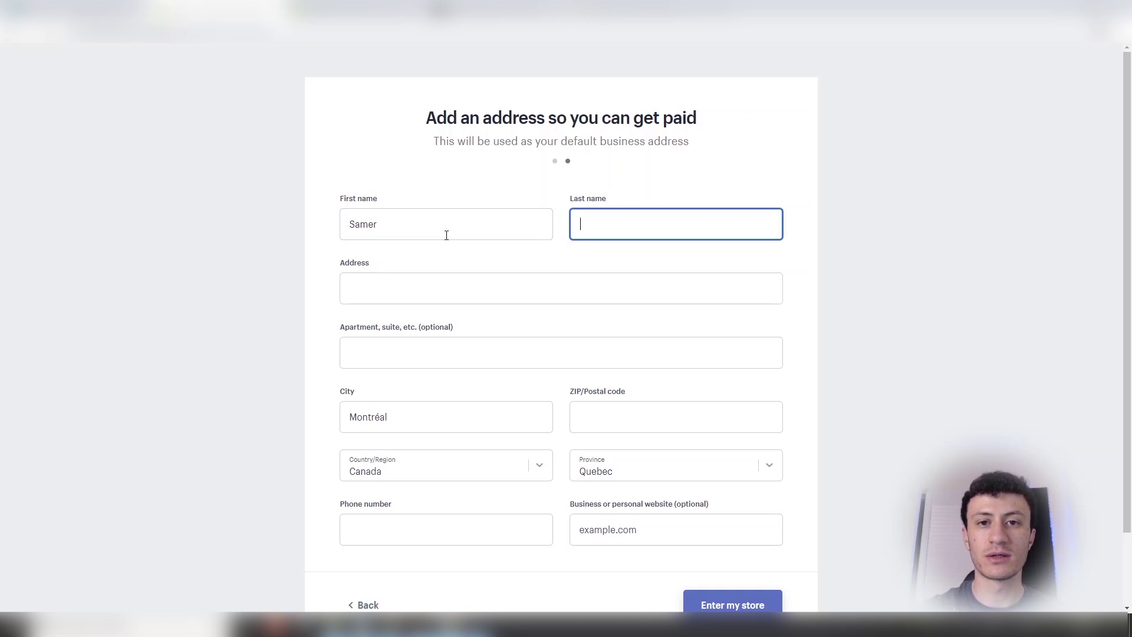
pyautogui.write('ax')
pyautogui.press('Tab')
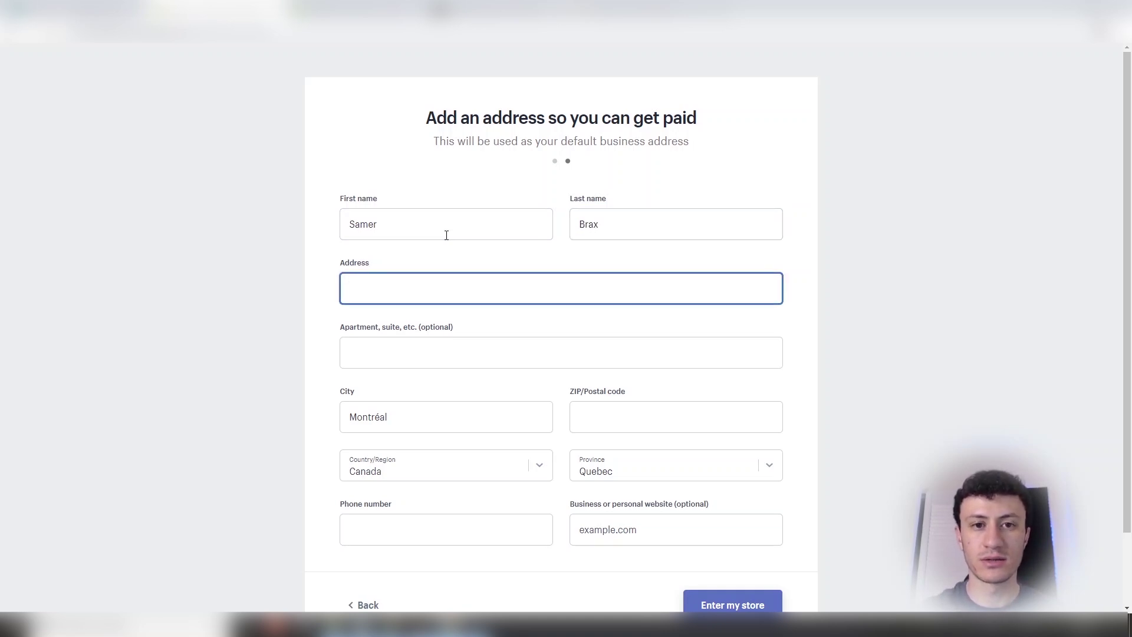
pyautogui.write('Please Subsc')
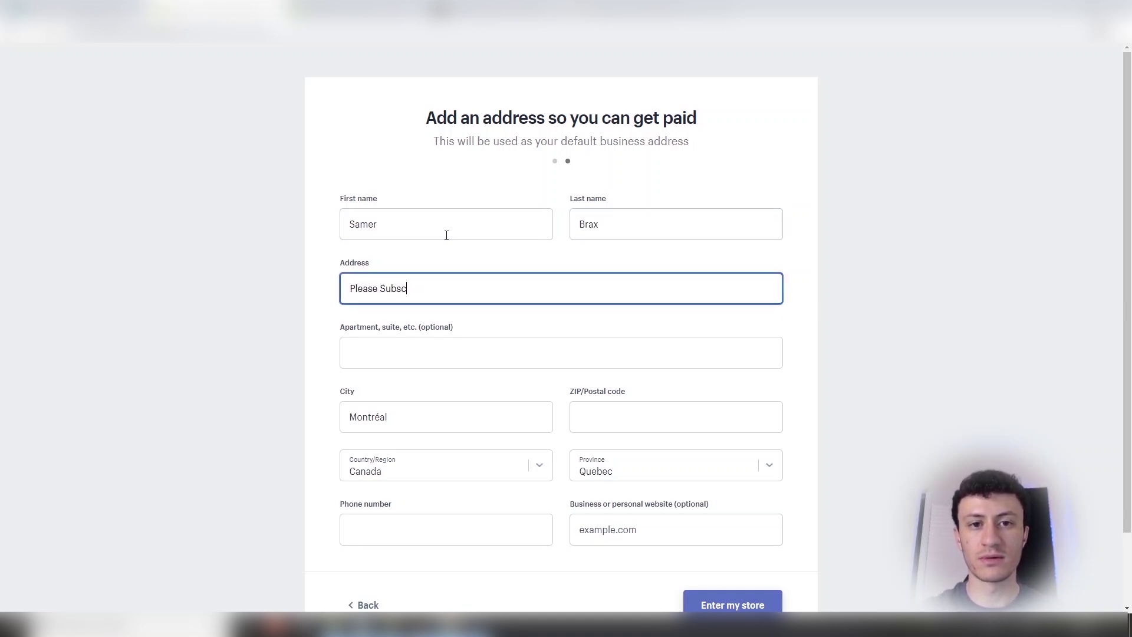
pyautogui.write('ribe')
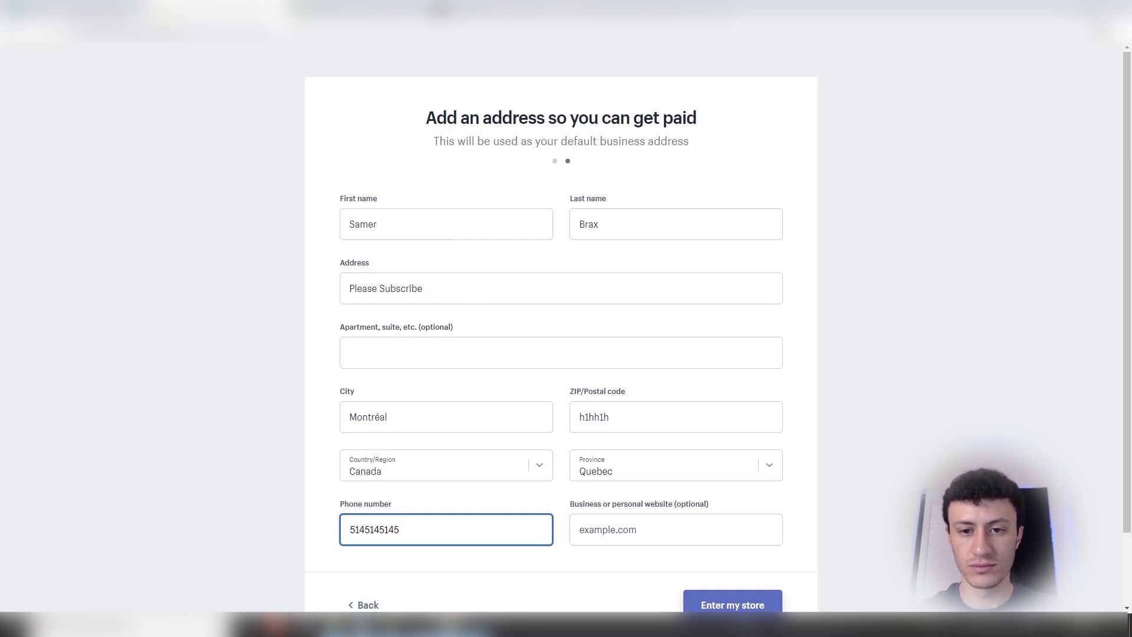
pyautogui.click(732, 605)
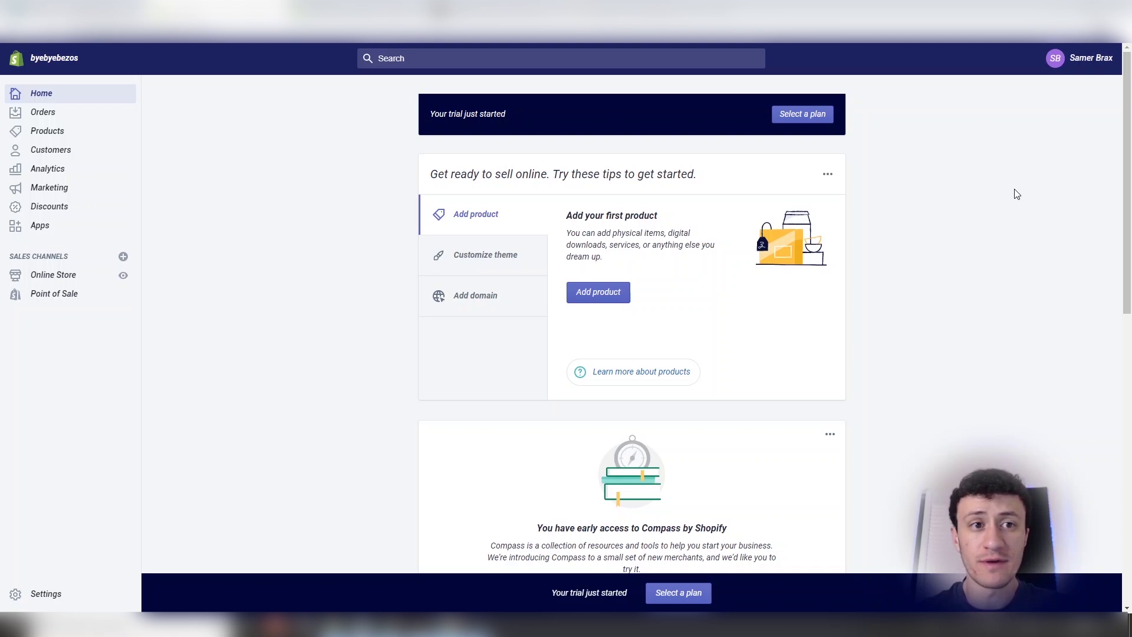
pyautogui.scroll(-10, 249, 271)
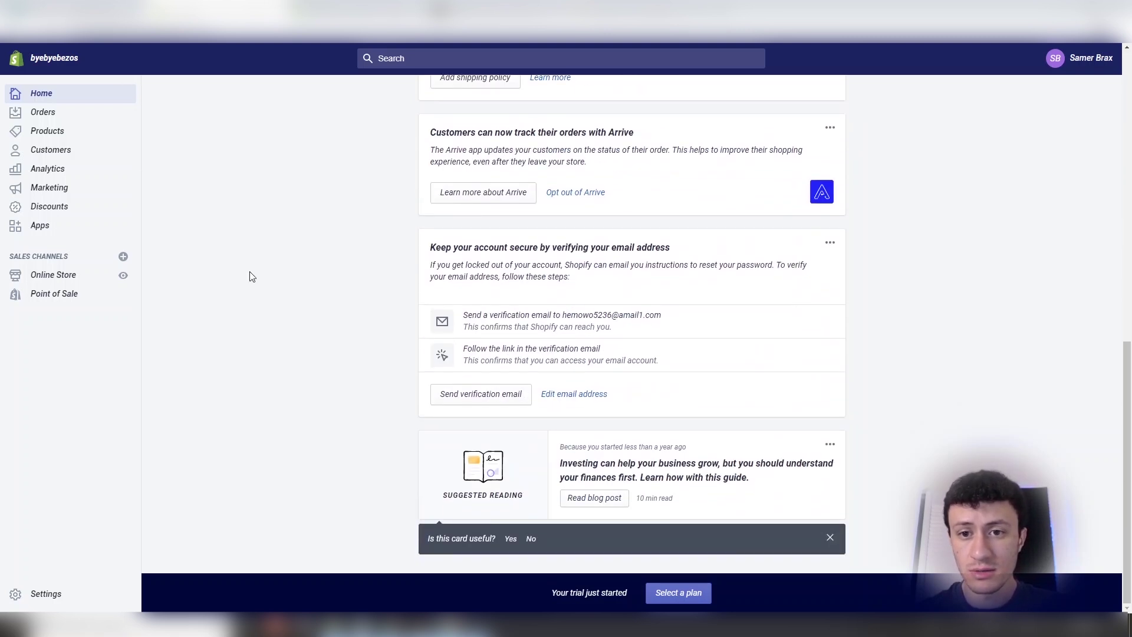
pyautogui.scroll(10, 199, 303)
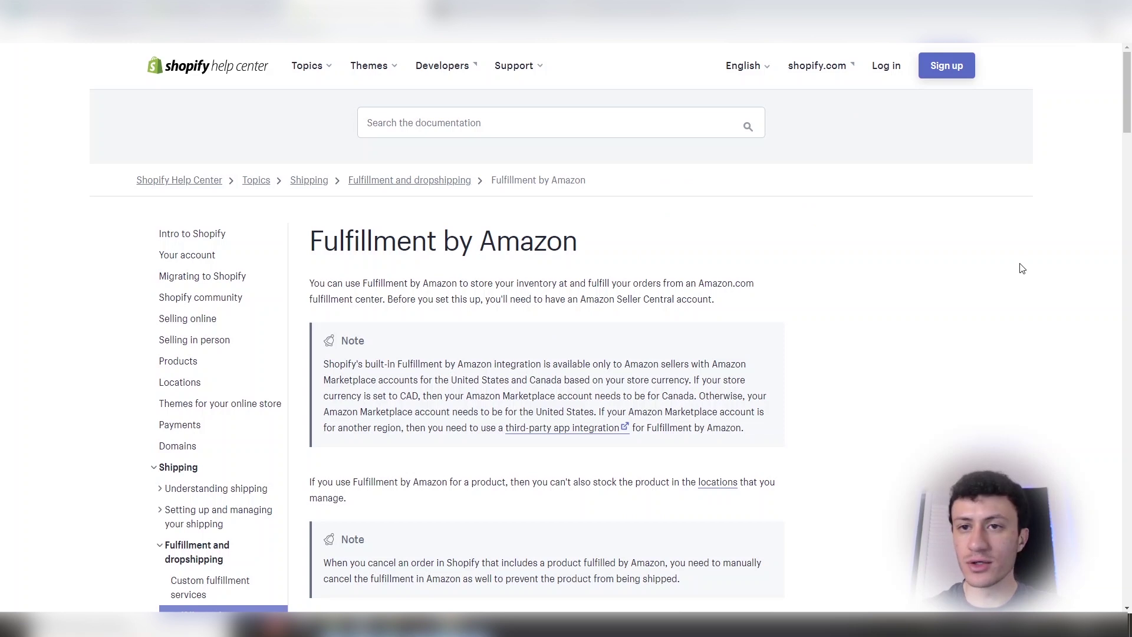
# Step: Scroll the Fulfillment by Amazon article to its activation steps and highlight the Seller Central account requirement
pyautogui.moveTo(1128, 93); pyautogui.dragTo(1128, 109)
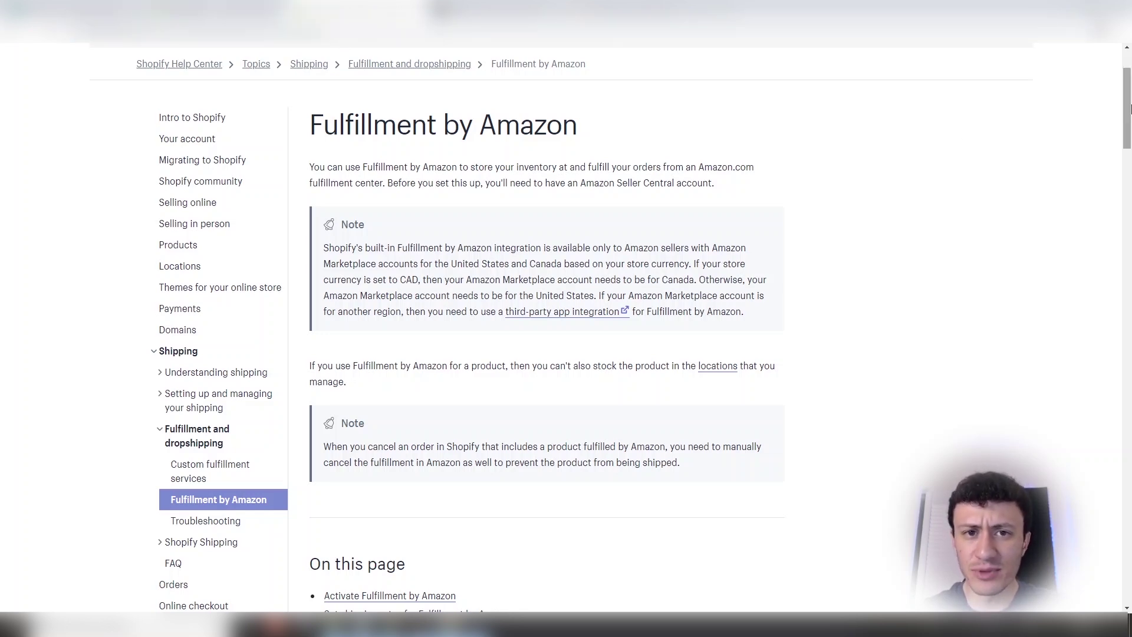
pyautogui.moveTo(1129, 108); pyautogui.dragTo(1010, 121)
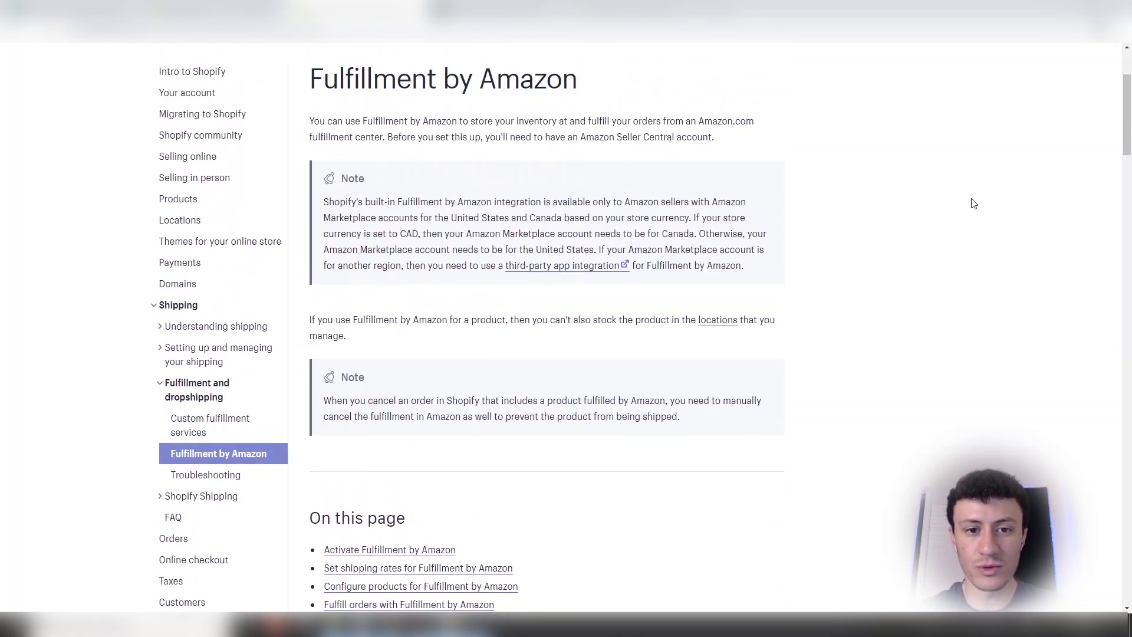
pyautogui.scroll(-8, 974, 203)
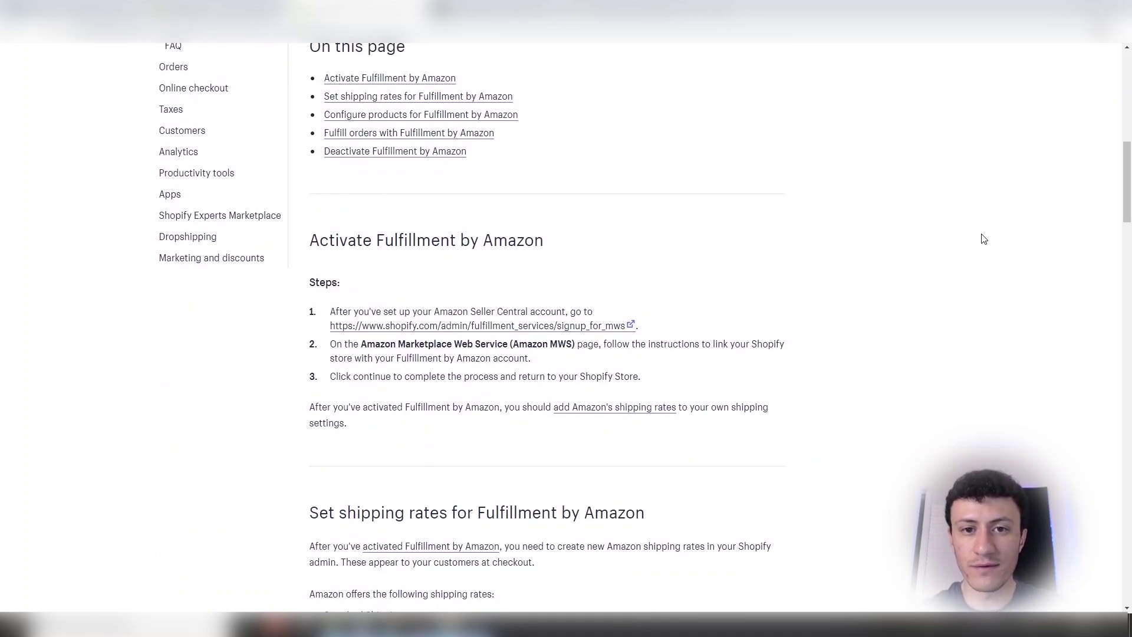
pyautogui.scroll(-2, 990, 239)
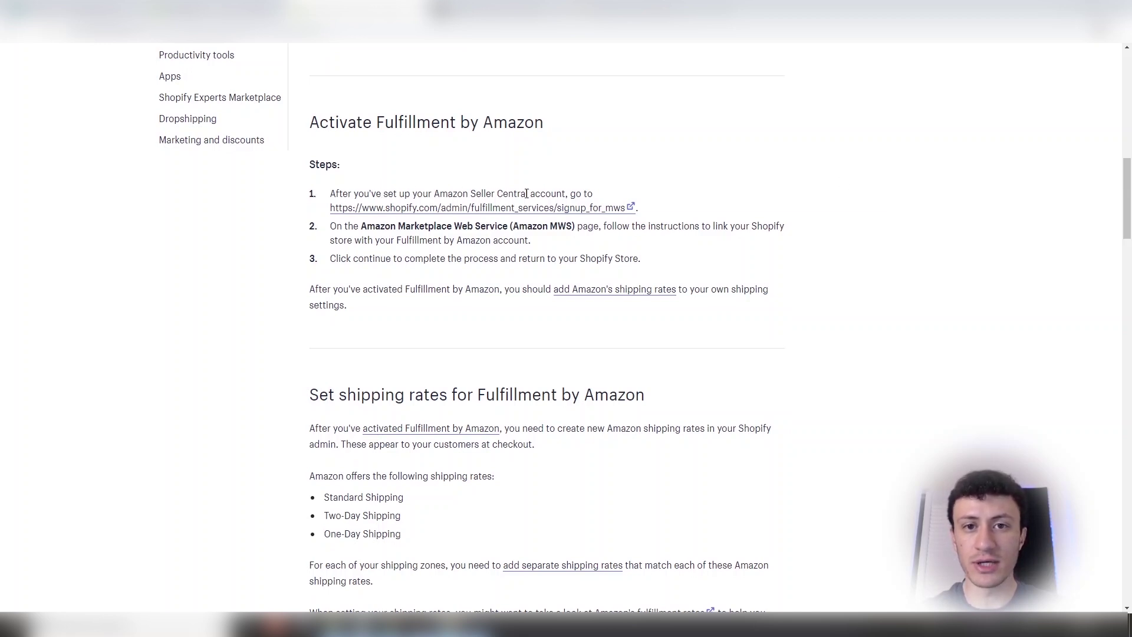
pyautogui.moveTo(436, 193); pyautogui.dragTo(554, 187)
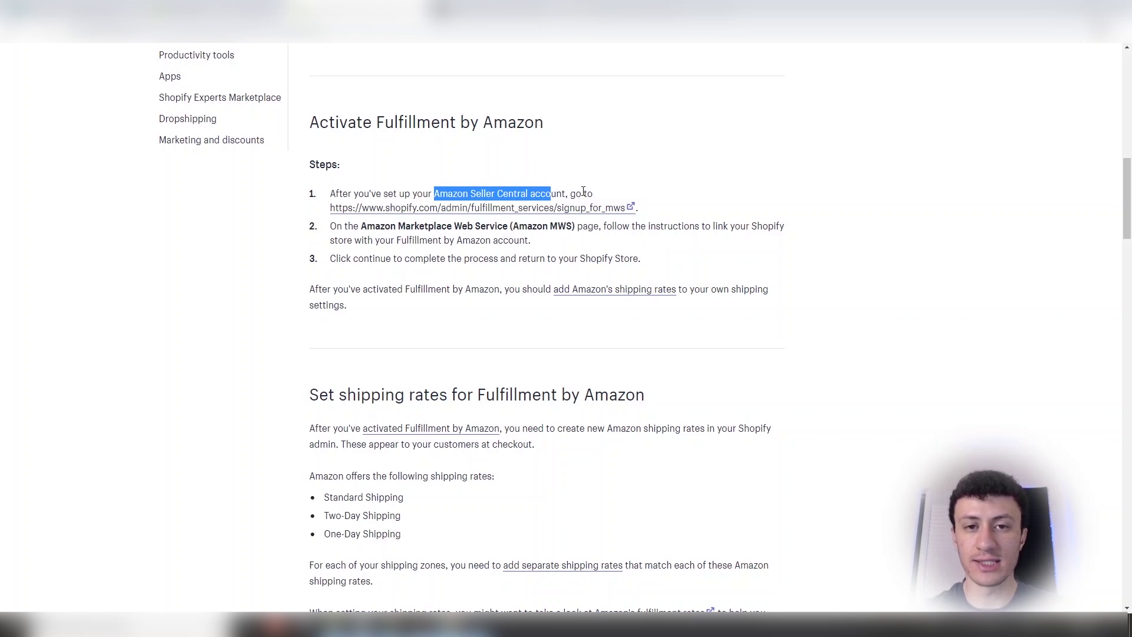
pyautogui.click(579, 192)
pyautogui.click(541, 209)
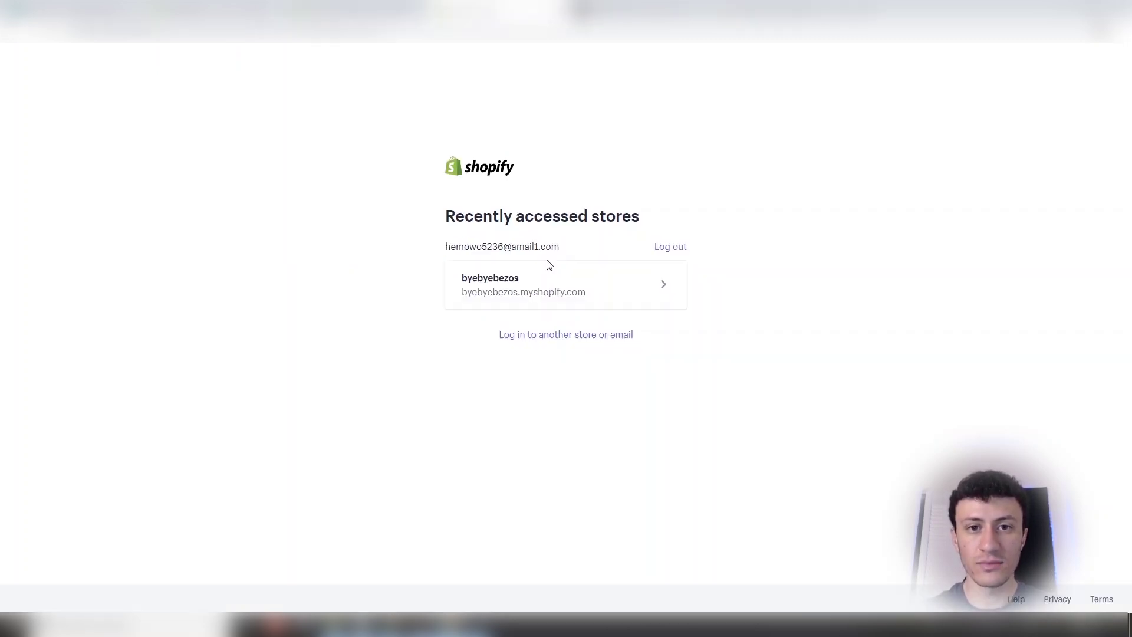
pyautogui.click(544, 291)
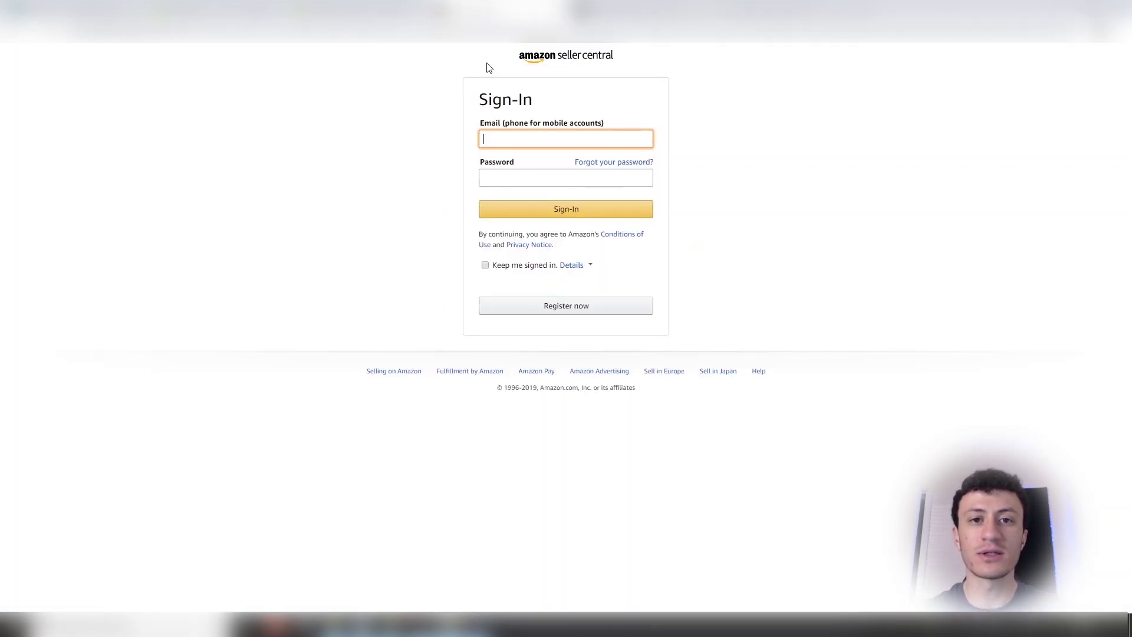
pyautogui.click(354, 11)
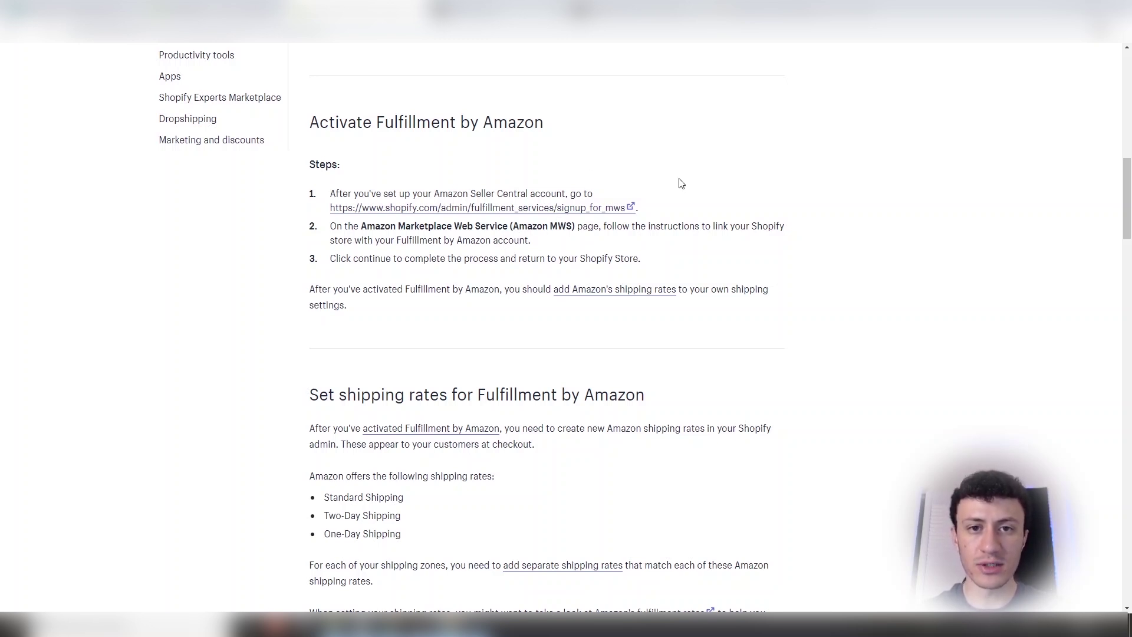
pyautogui.scroll(-4, 679, 183)
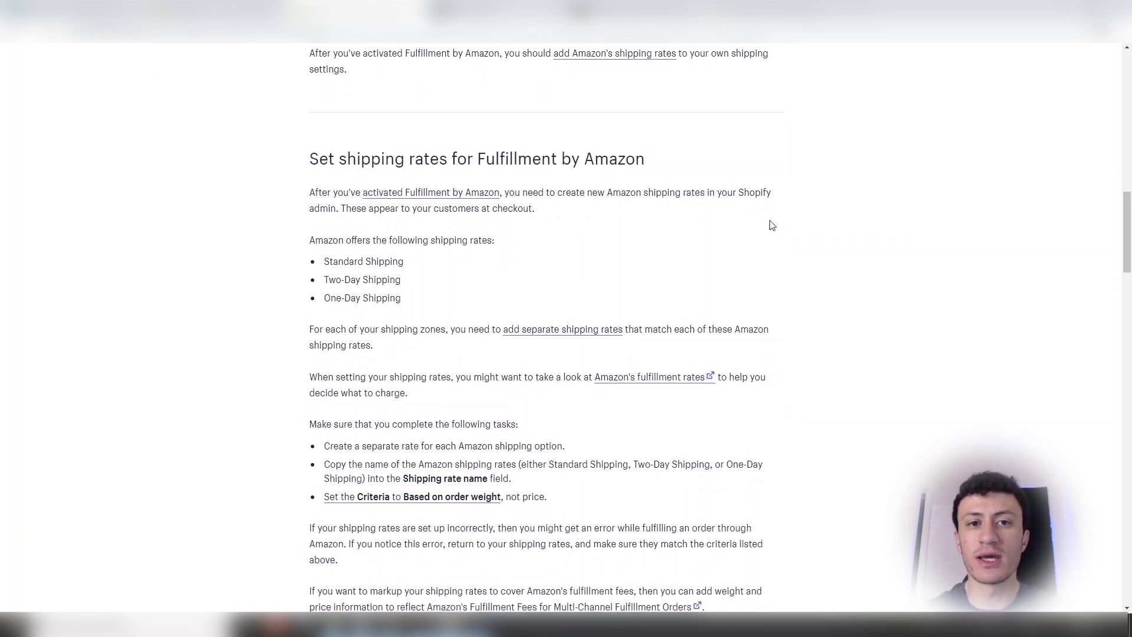
pyautogui.doubleClick(404, 158)
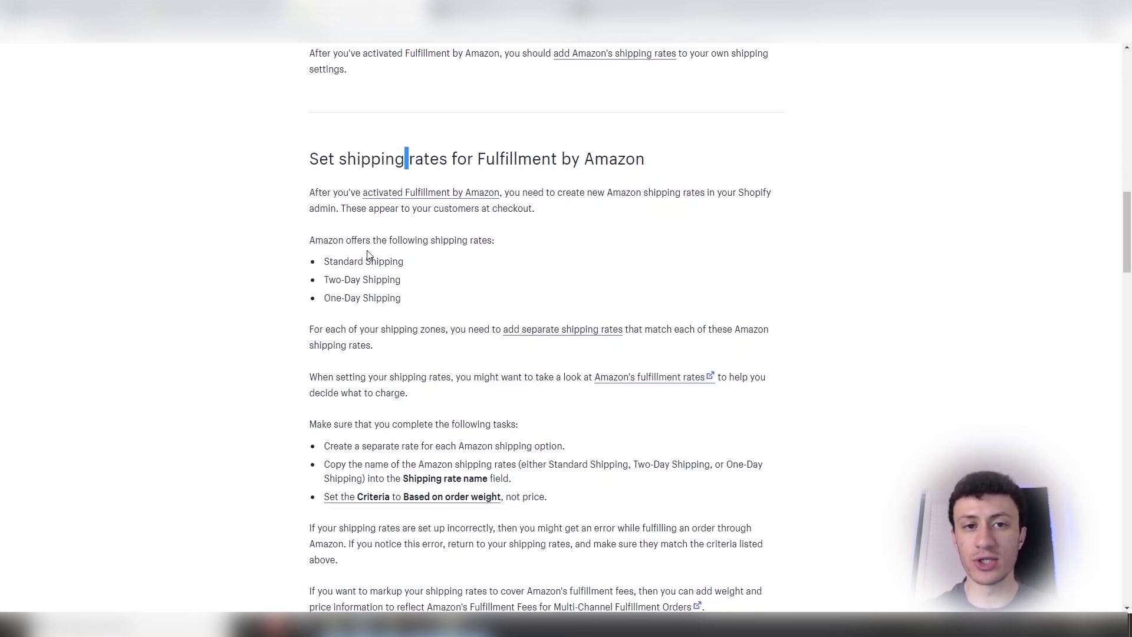
pyautogui.hotkey('ctrl', 'Tab')
# Step: Open the General profile's shipping rates under Settings > Shipping and review its zones
pyautogui.click(50, 598)
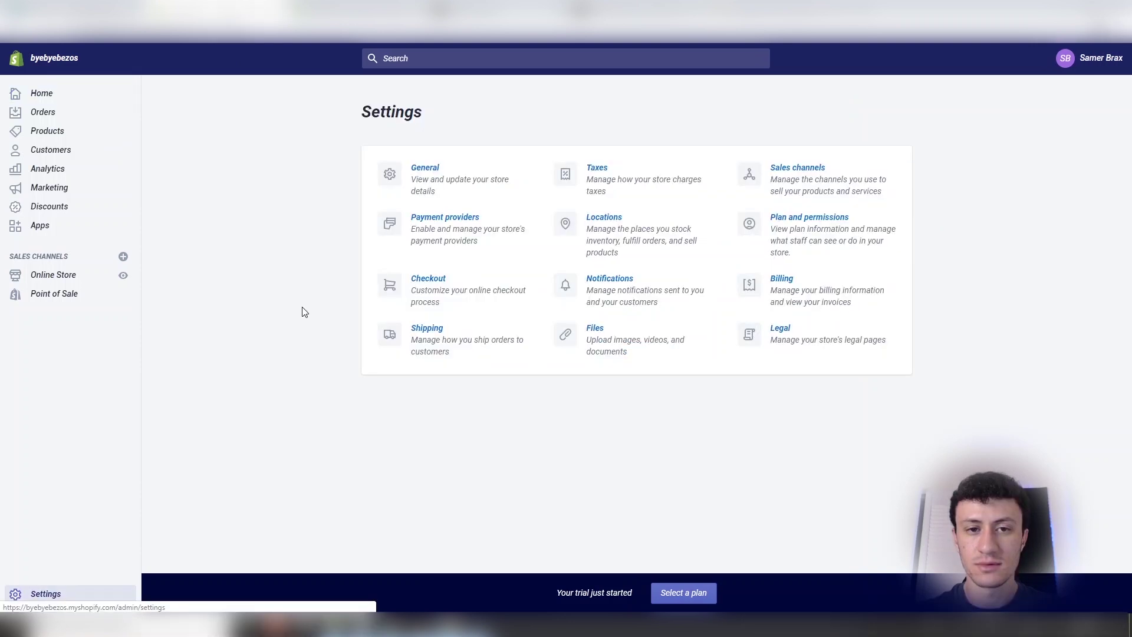
pyautogui.click(423, 328)
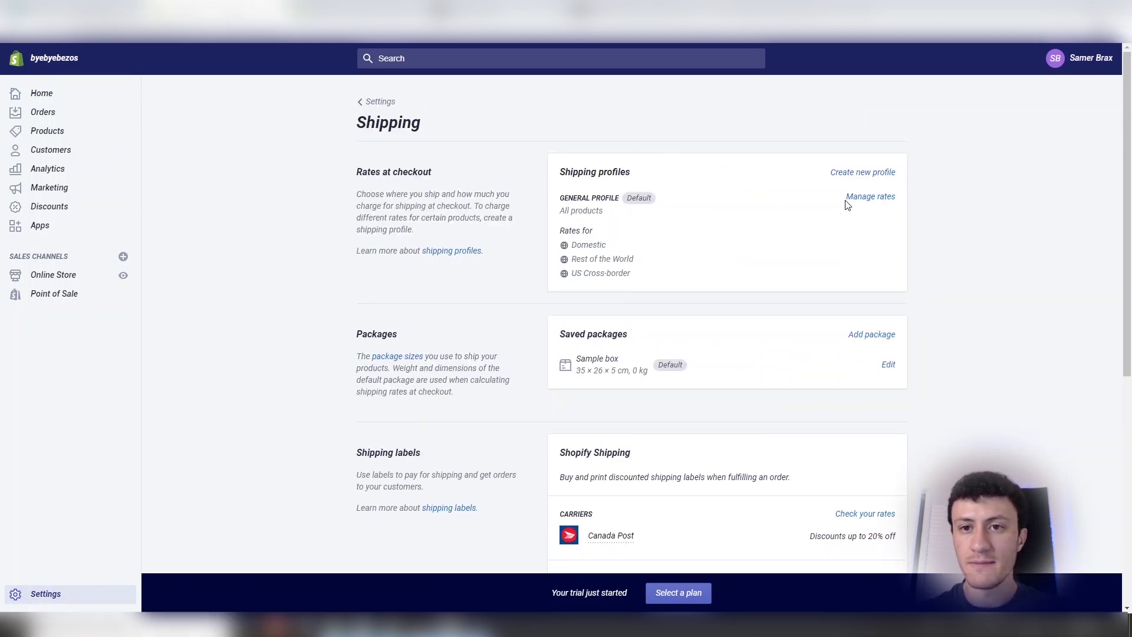
pyautogui.click(856, 202)
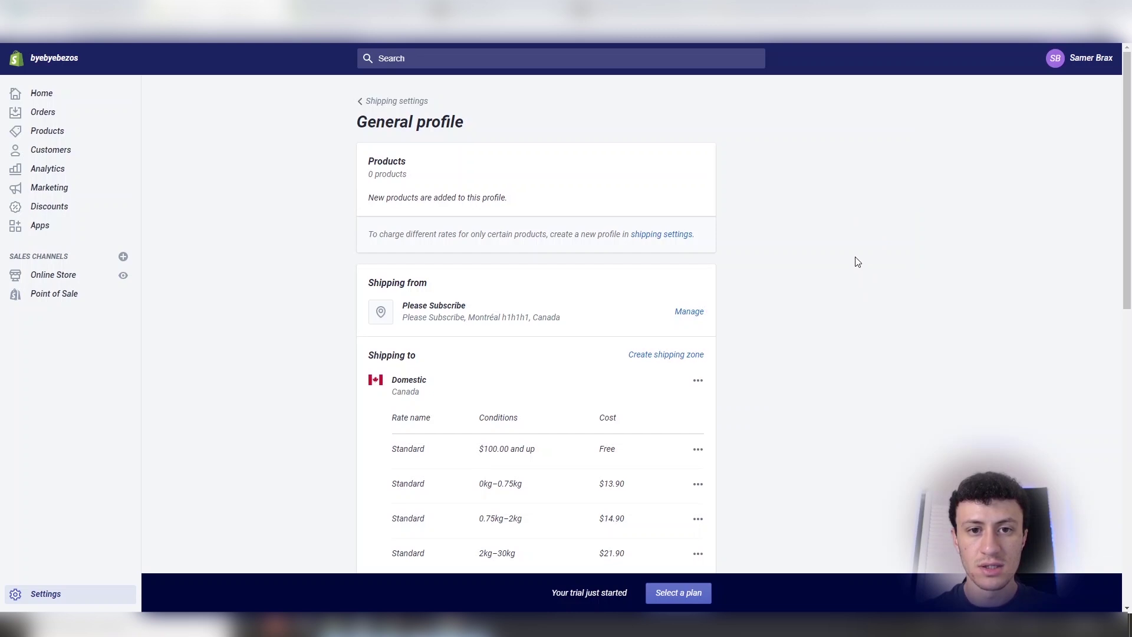
pyautogui.scroll(-2, 854, 260)
pyautogui.scroll(-7, 854, 267)
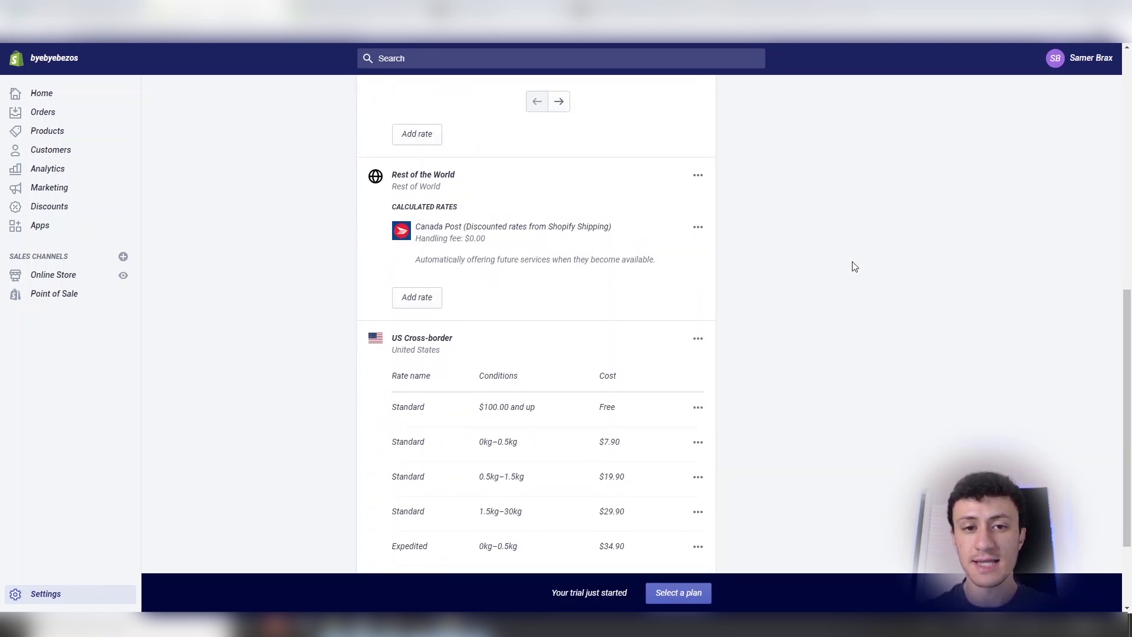
pyautogui.scroll(9, 855, 267)
pyautogui.scroll(-10, 854, 266)
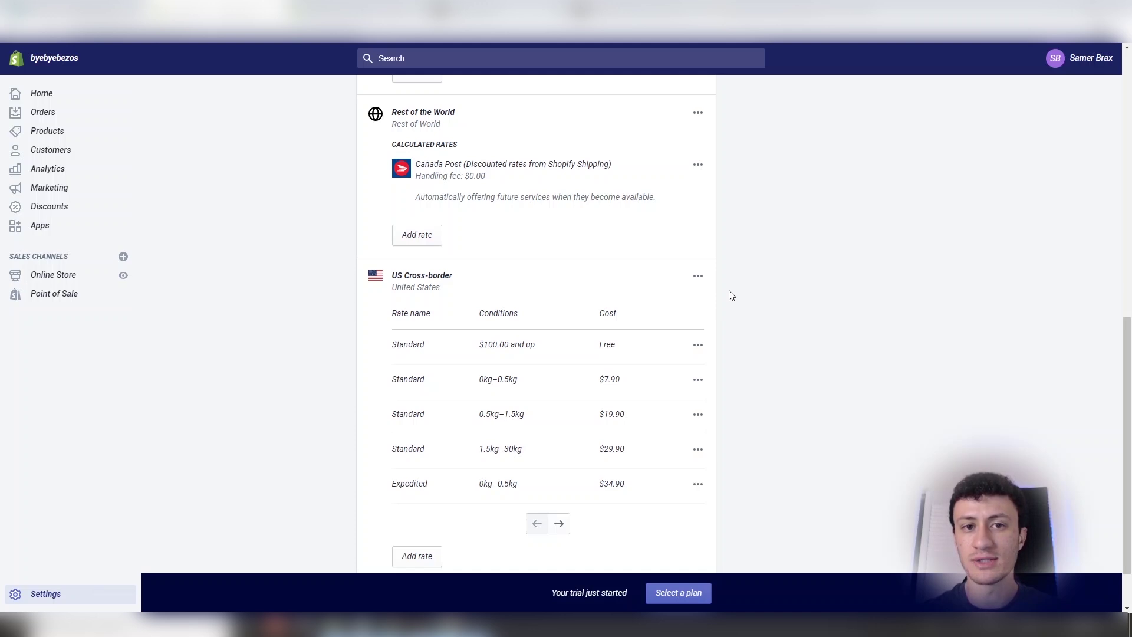
pyautogui.scroll(8, 731, 295)
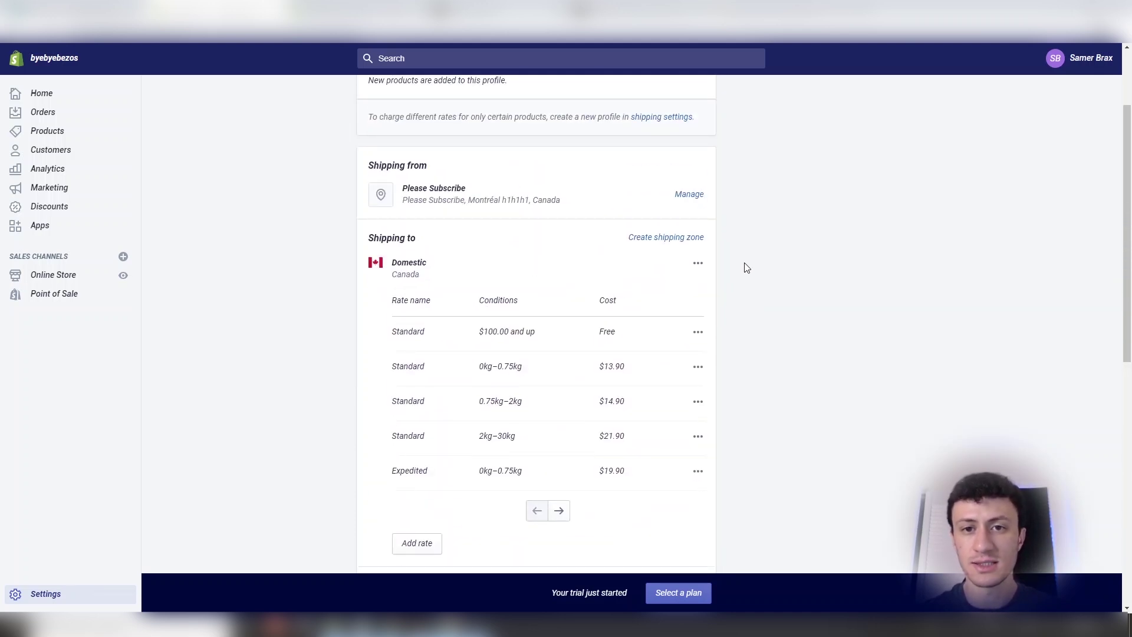
# Step: Delete the Domestic and Rest of the World zones and two US Cross-border rates, keeping the free one
pyautogui.click(698, 263)
pyautogui.click(685, 321)
pyautogui.click(700, 266)
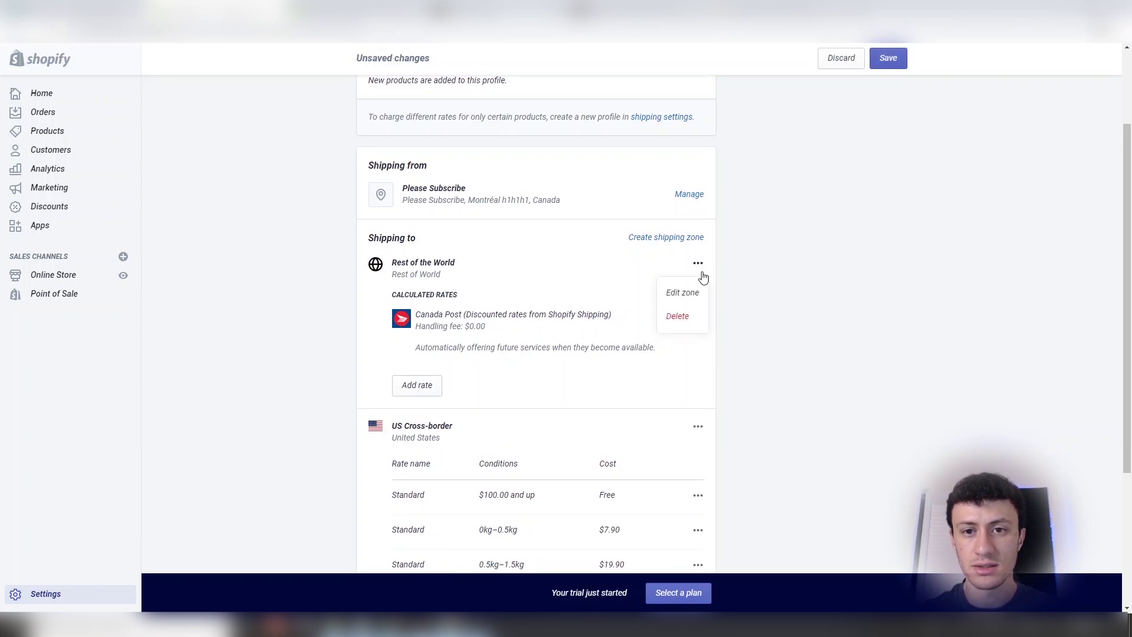
pyautogui.click(678, 316)
pyautogui.scroll(-2, 760, 288)
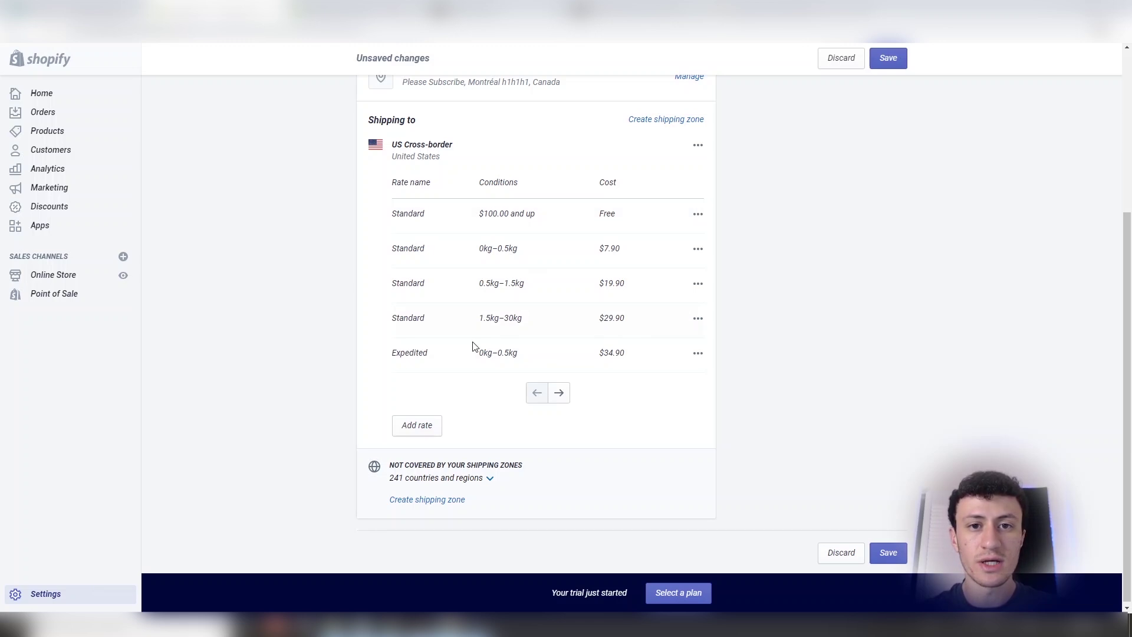
pyautogui.click(698, 249)
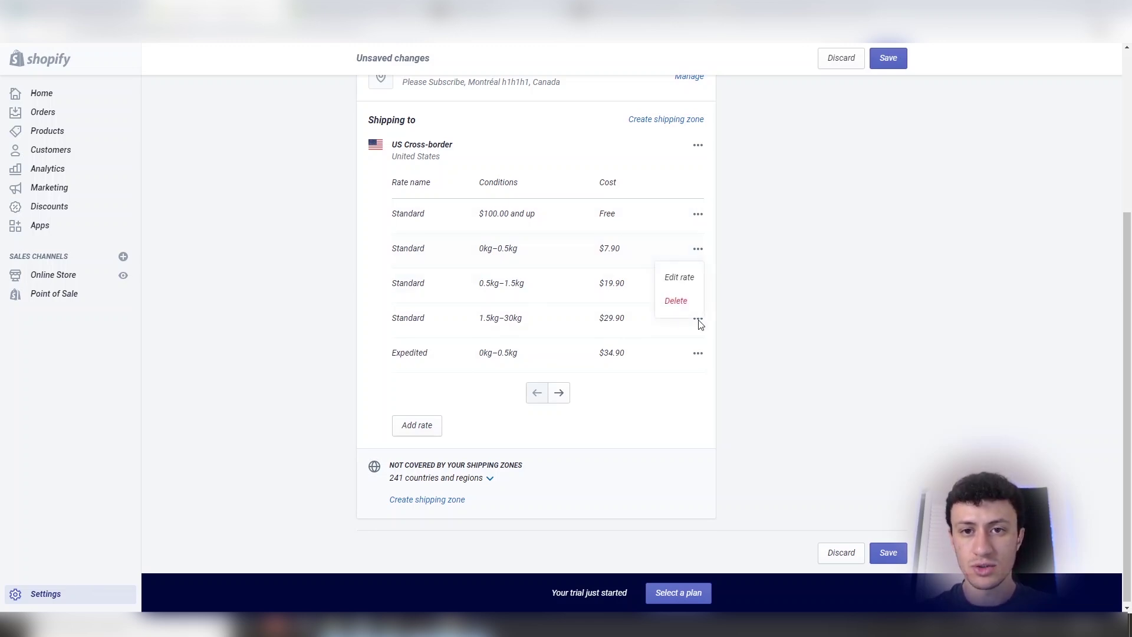
pyautogui.click(678, 301)
pyautogui.click(697, 277)
pyautogui.click(678, 329)
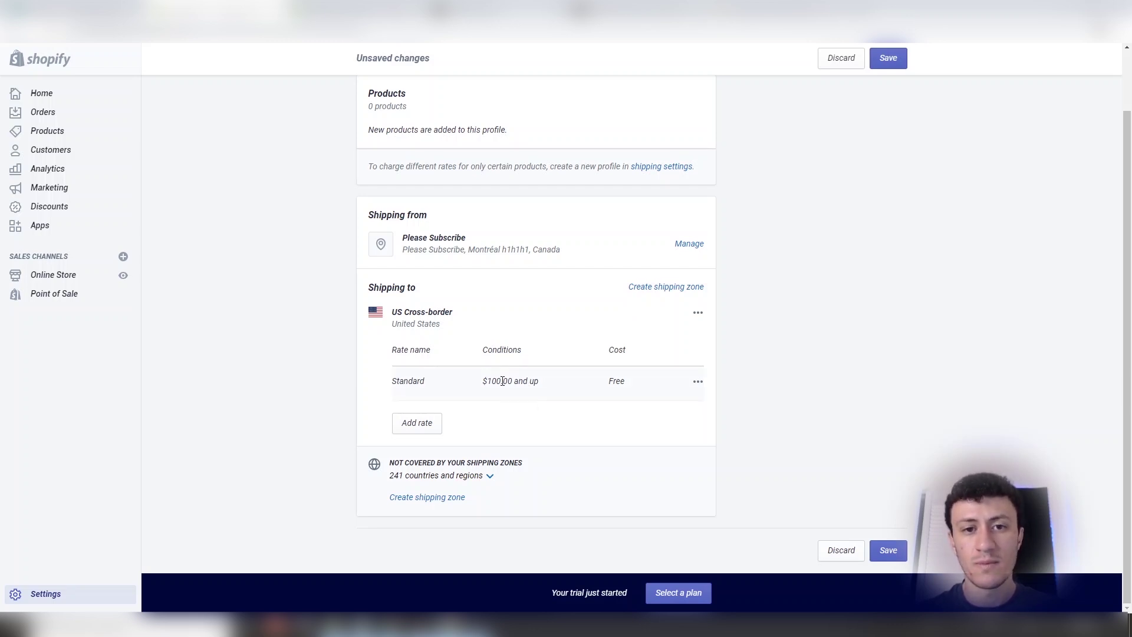
# Step: Add a US Cross-border rate named 'Standard Shipping', copied from the help article, cost still 0.00
pyautogui.click(416, 424)
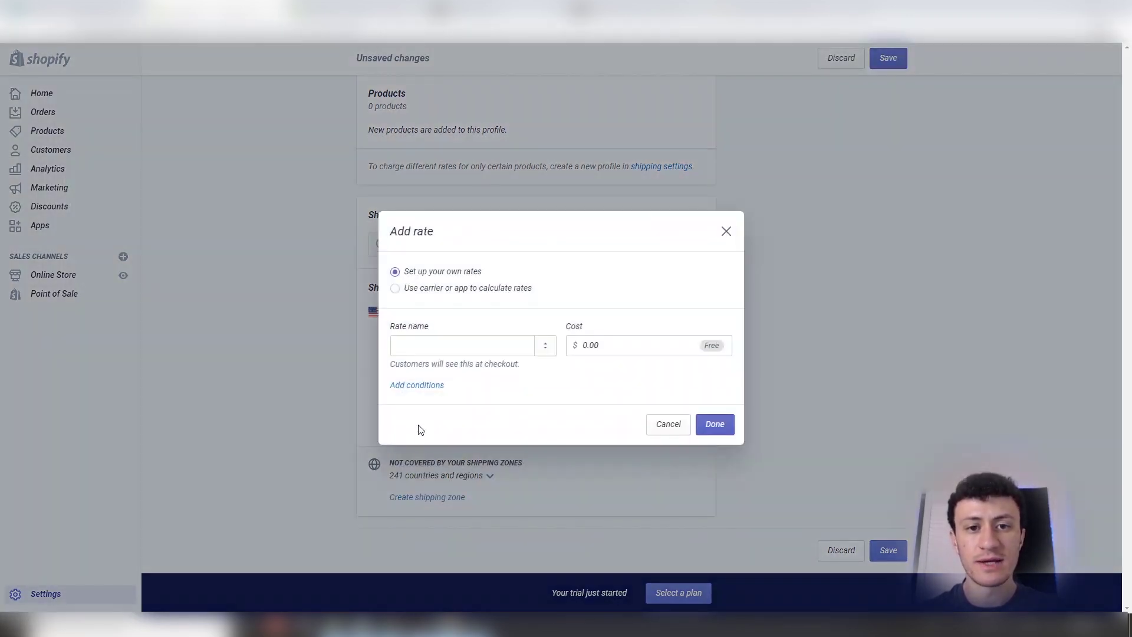
pyautogui.click(442, 343)
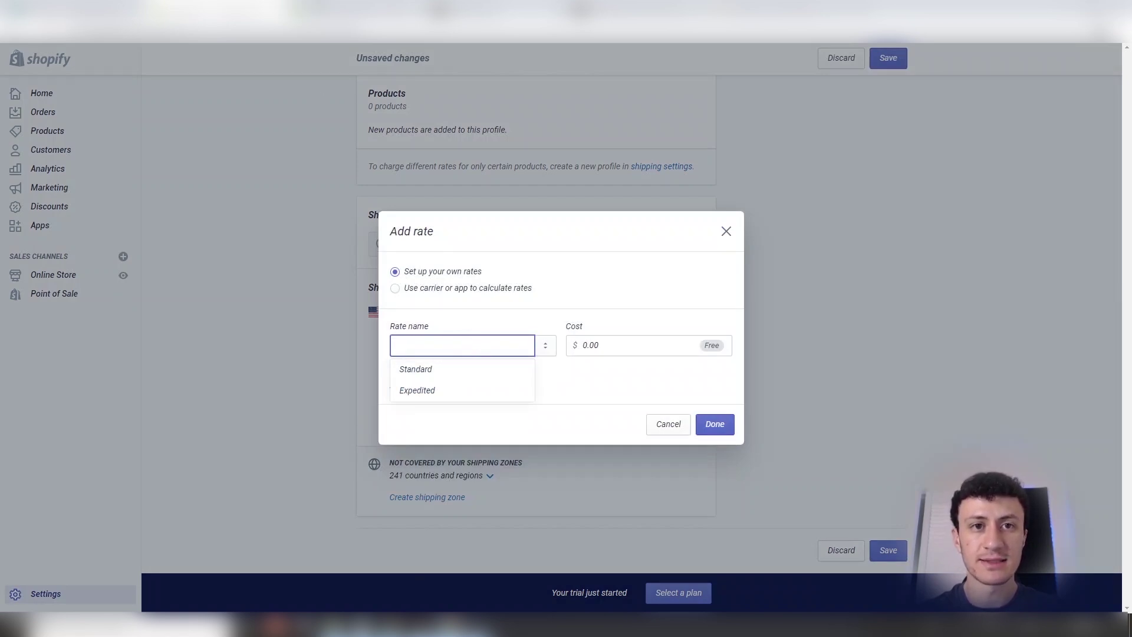
pyautogui.click(351, 8)
pyautogui.tripleClick(371, 259)
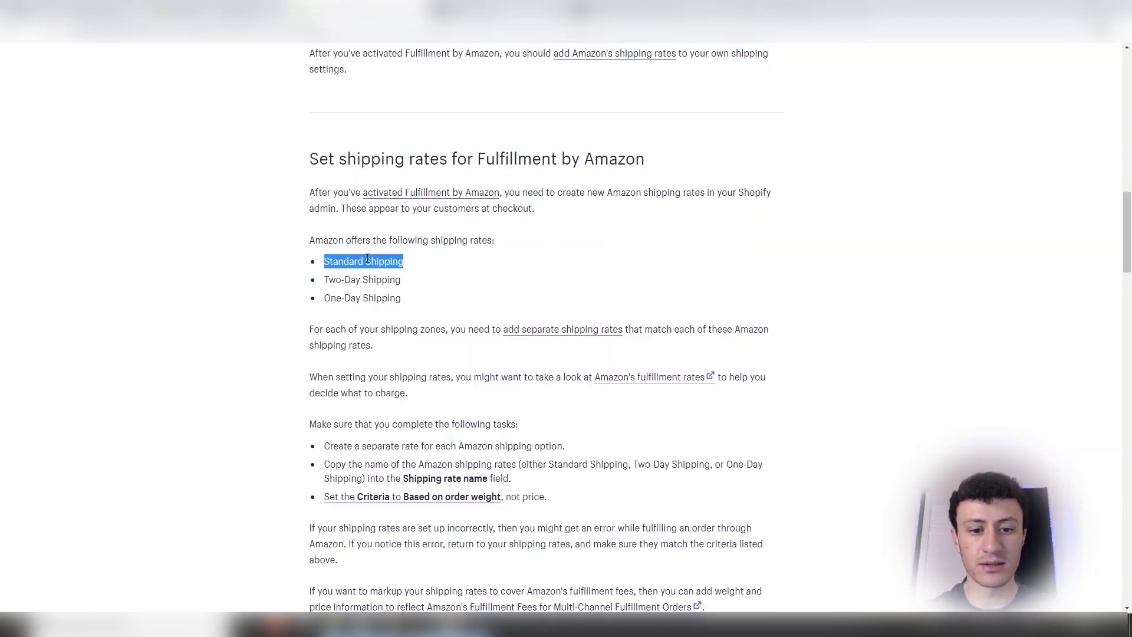
pyautogui.hotkey('ctrl', 'c')
pyautogui.click(247, 9)
pyautogui.click(470, 343)
pyautogui.hotkey('ctrl', 'v')
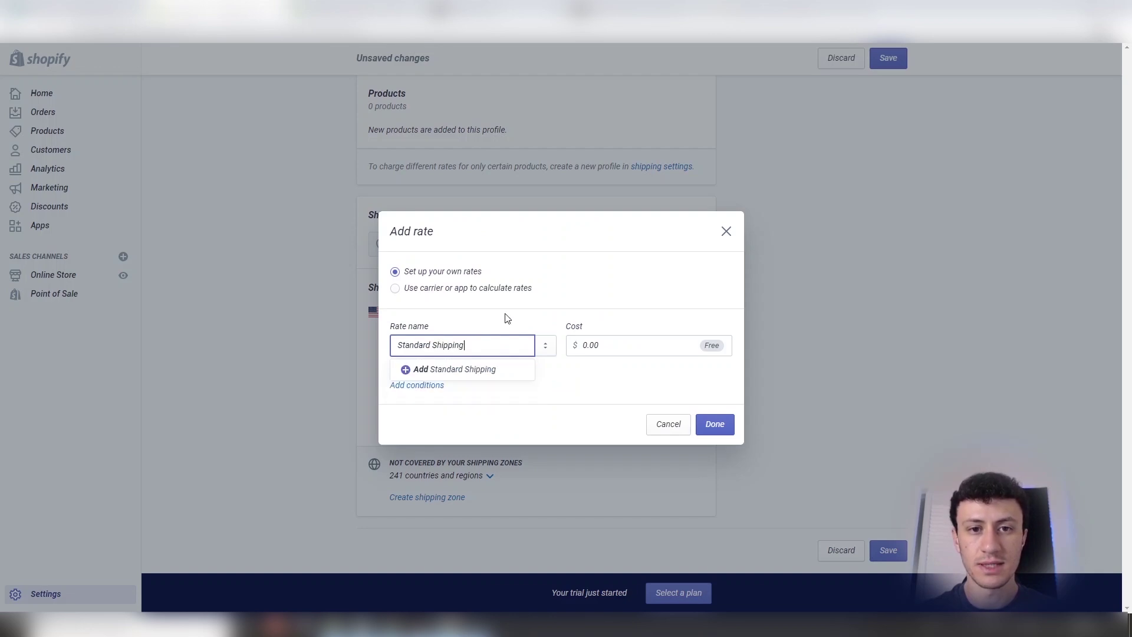
pyautogui.click(612, 295)
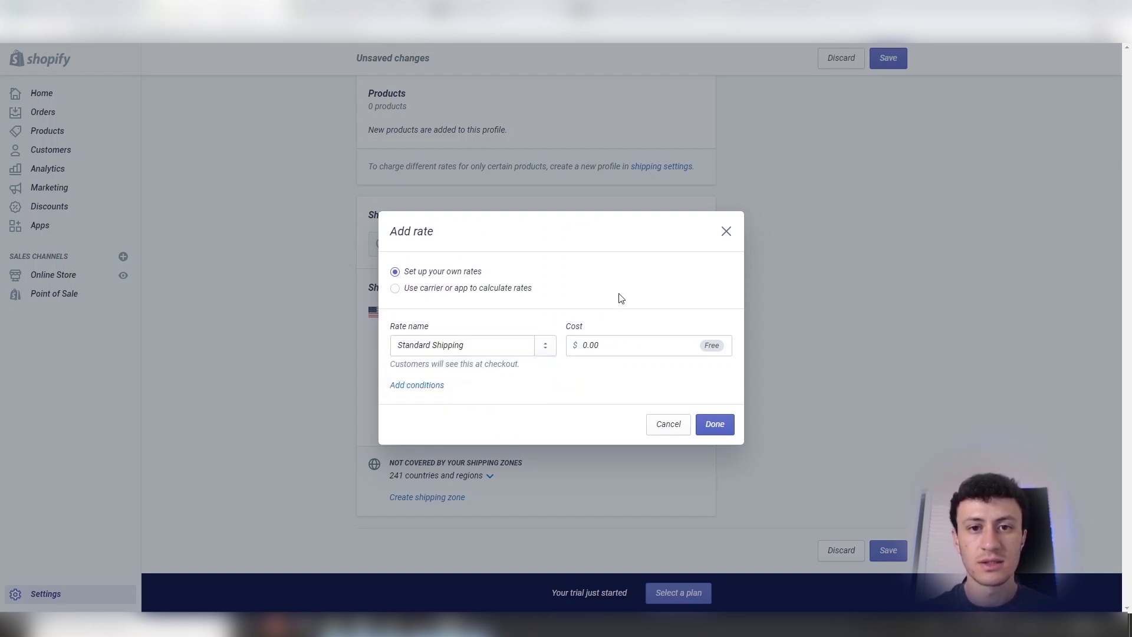
pyautogui.click(631, 340)
# Step: Open Amazon's fulfillment rates and highlight the $5.85 small standard-size Standard shipping fee
pyautogui.click(328, 8)
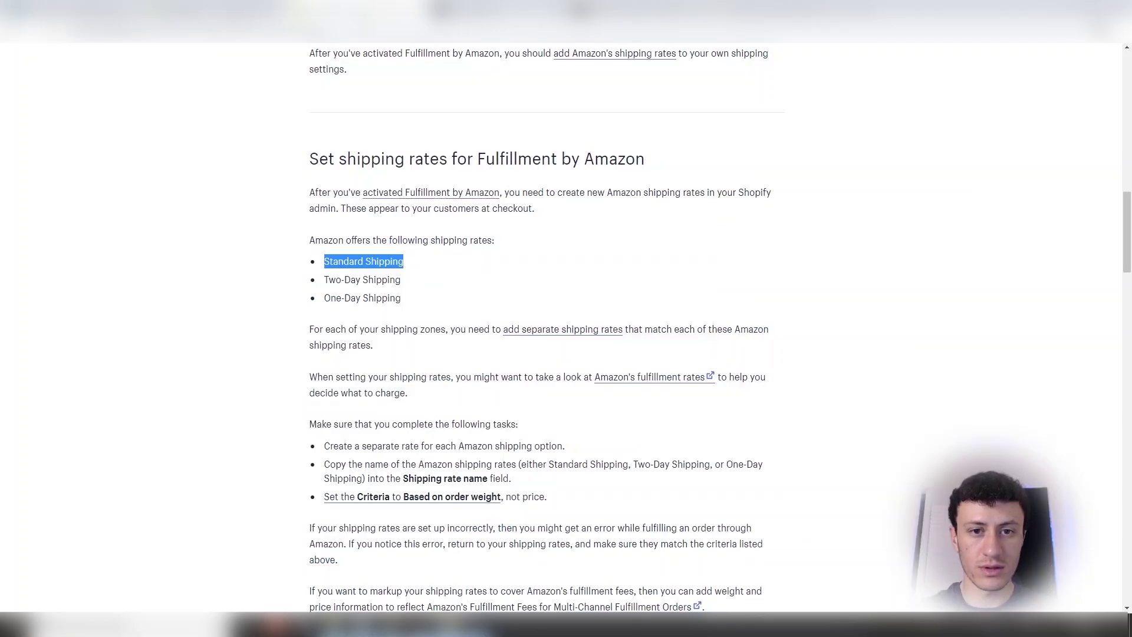
pyautogui.click(645, 382)
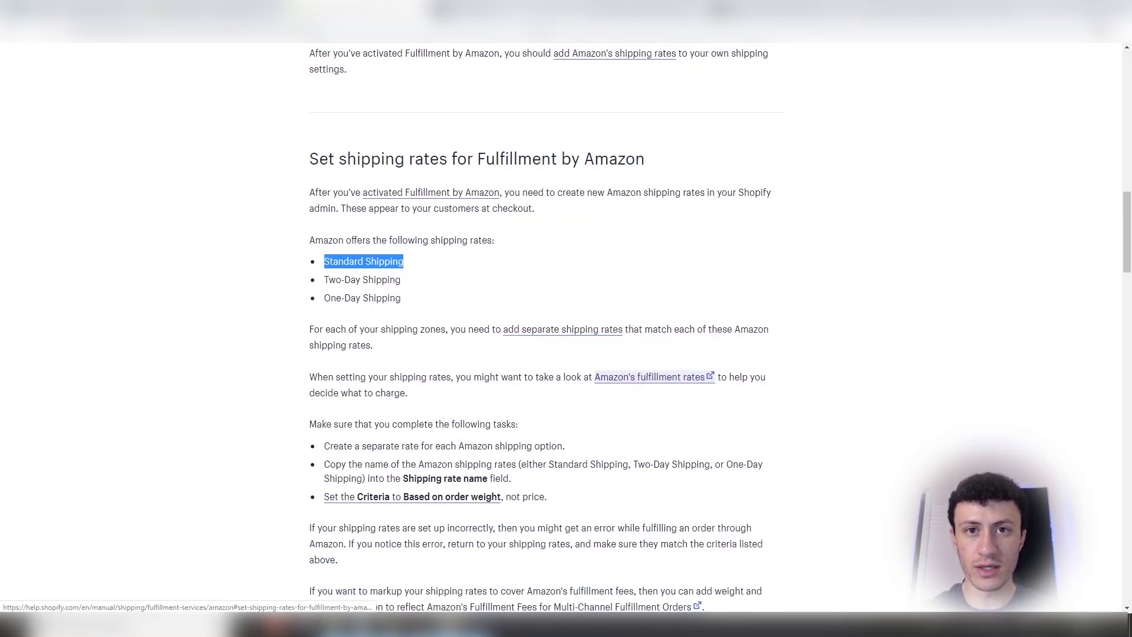
pyautogui.scroll(-3, 601, 283)
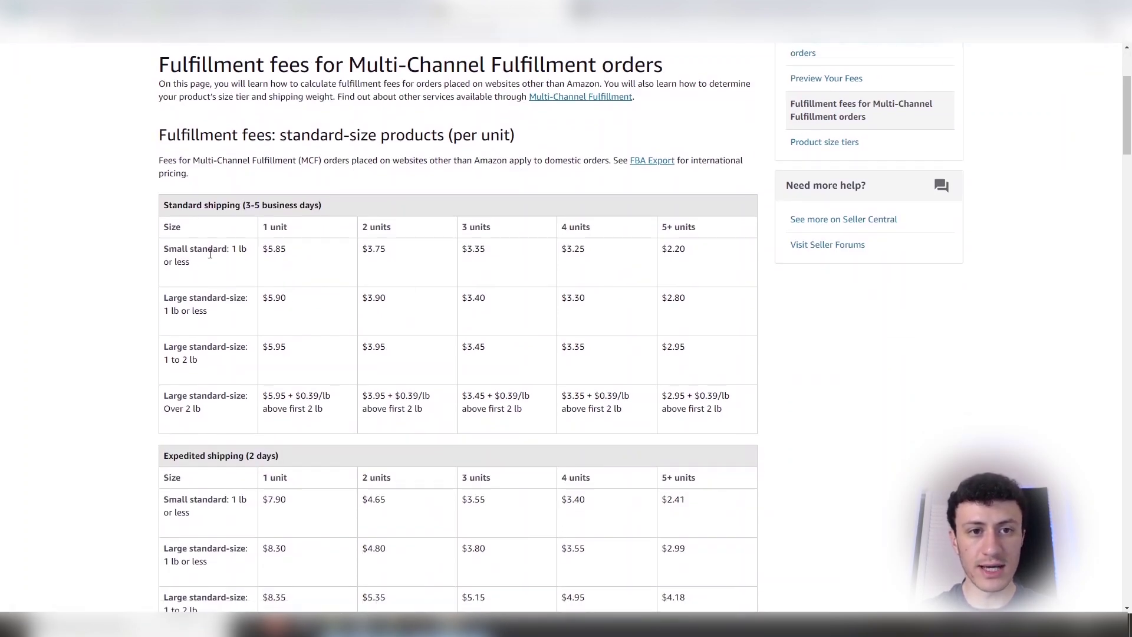
pyautogui.scroll(-1, 229, 286)
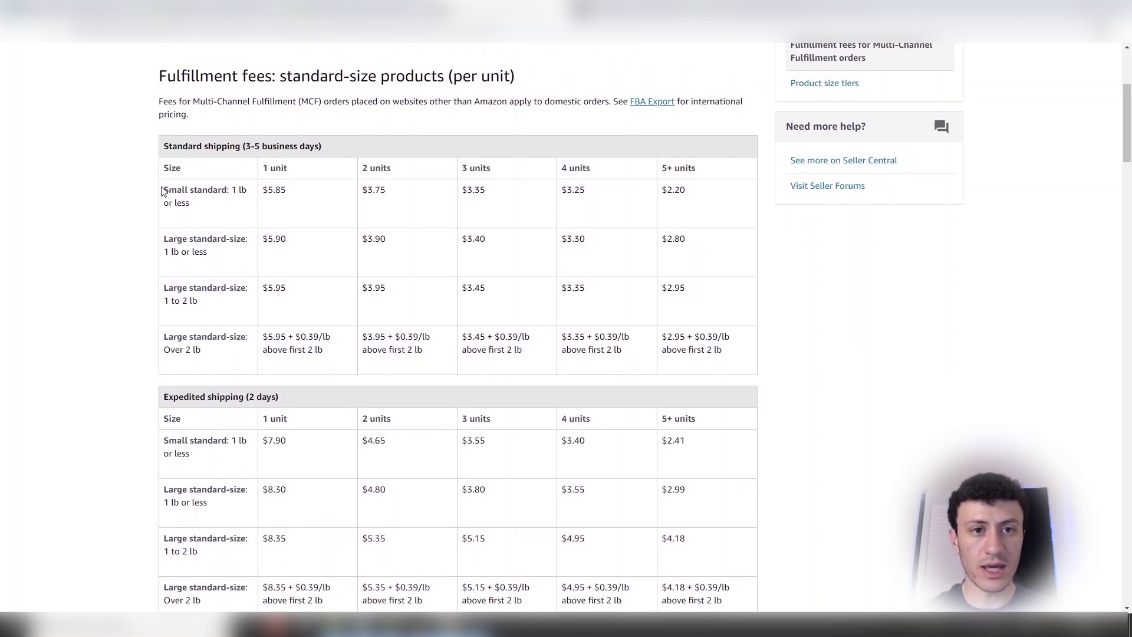
pyautogui.moveTo(163, 191); pyautogui.dragTo(224, 197)
pyautogui.moveTo(168, 241); pyautogui.dragTo(248, 242)
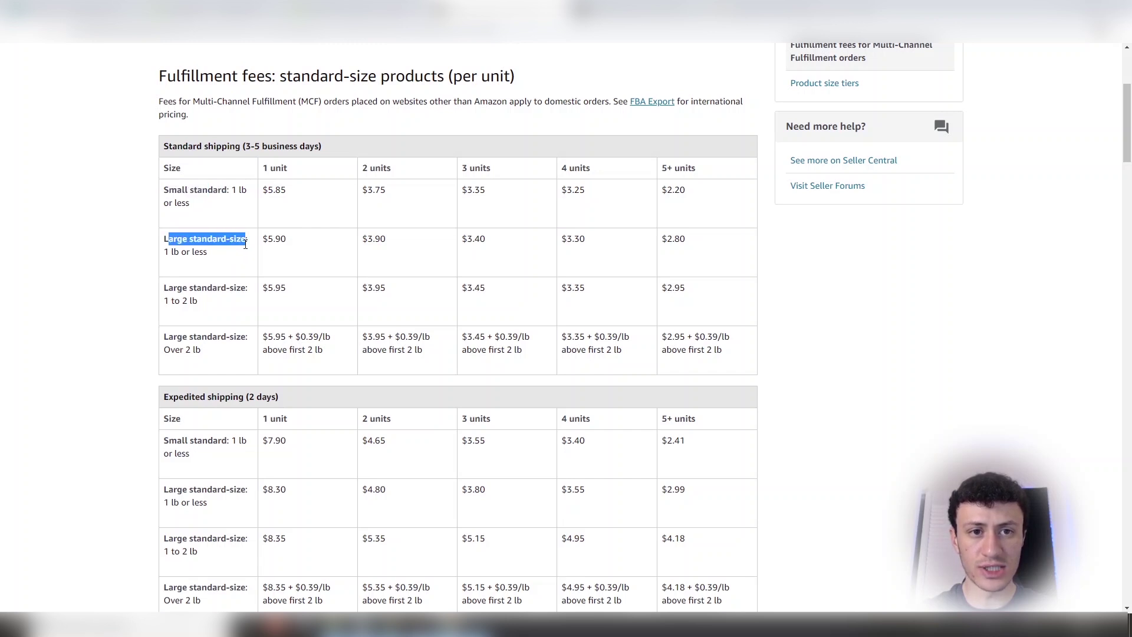
pyautogui.click(238, 234)
pyautogui.doubleClick(278, 190)
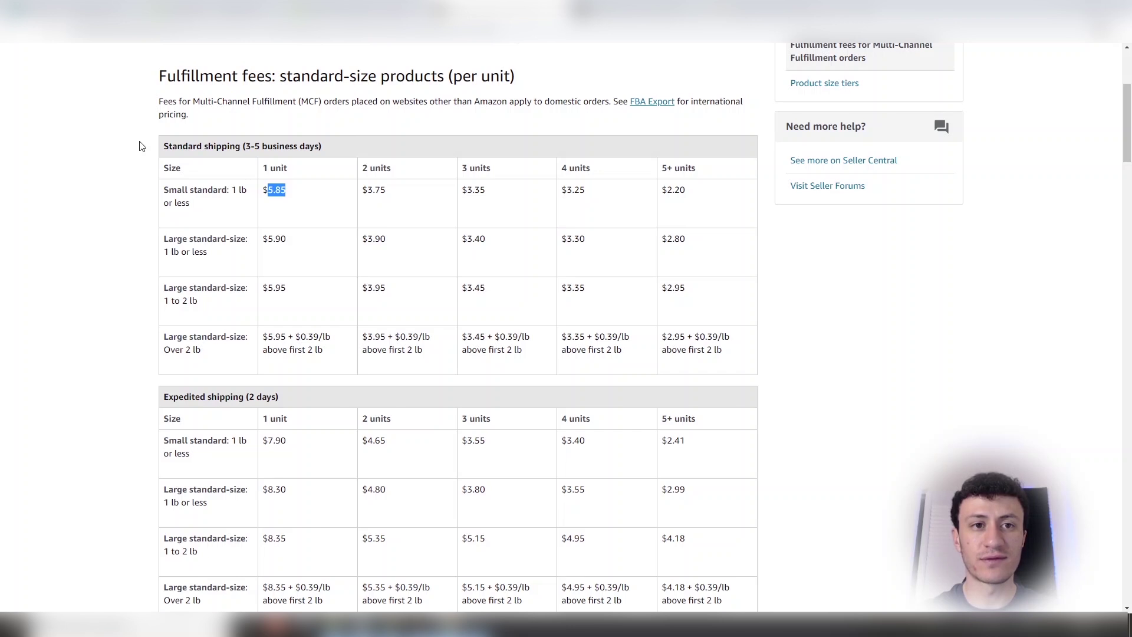
pyautogui.moveTo(141, 146); pyautogui.dragTo(241, 146)
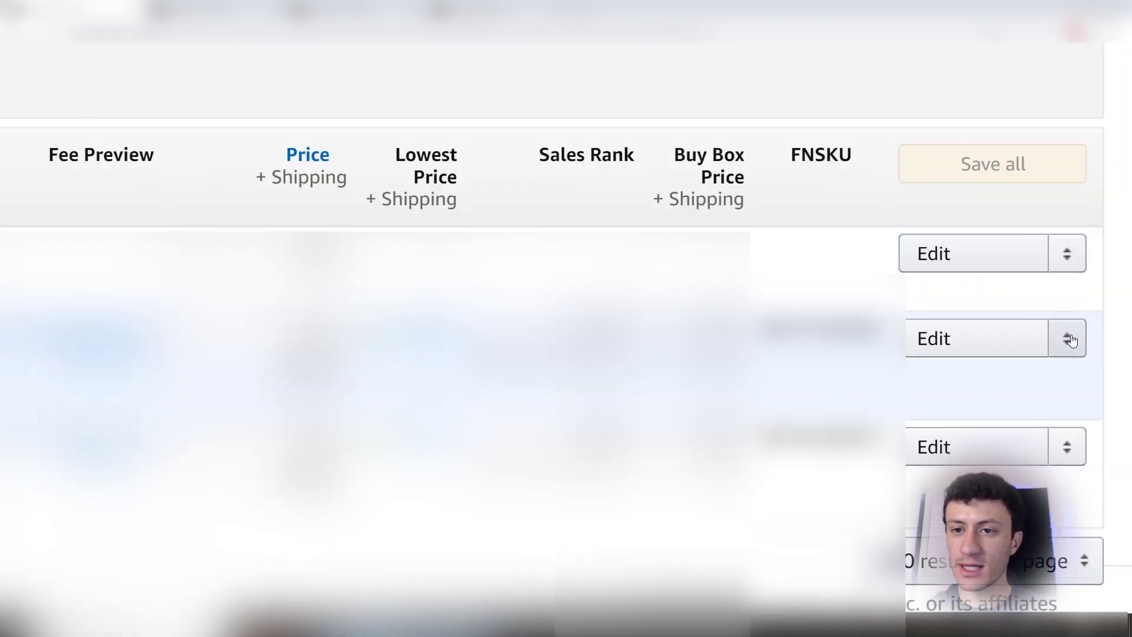
# Step: Start a multi-channel fulfillment order for the second listing and note its $5.95 Standard fee
pyautogui.click(1072, 341)
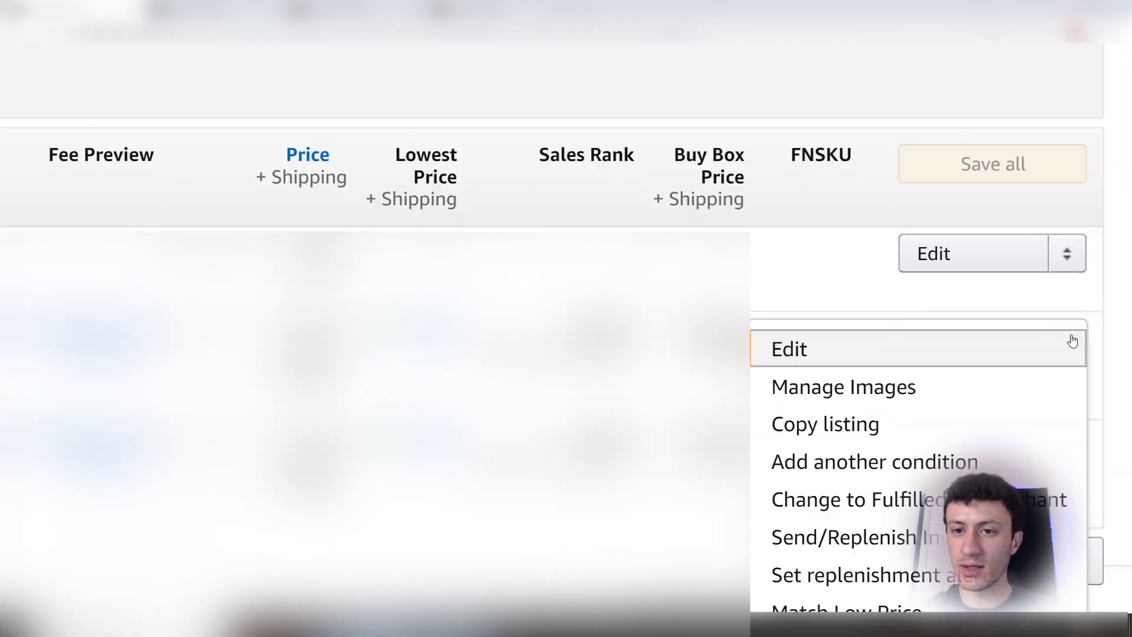
pyautogui.scroll(-2, 1072, 340)
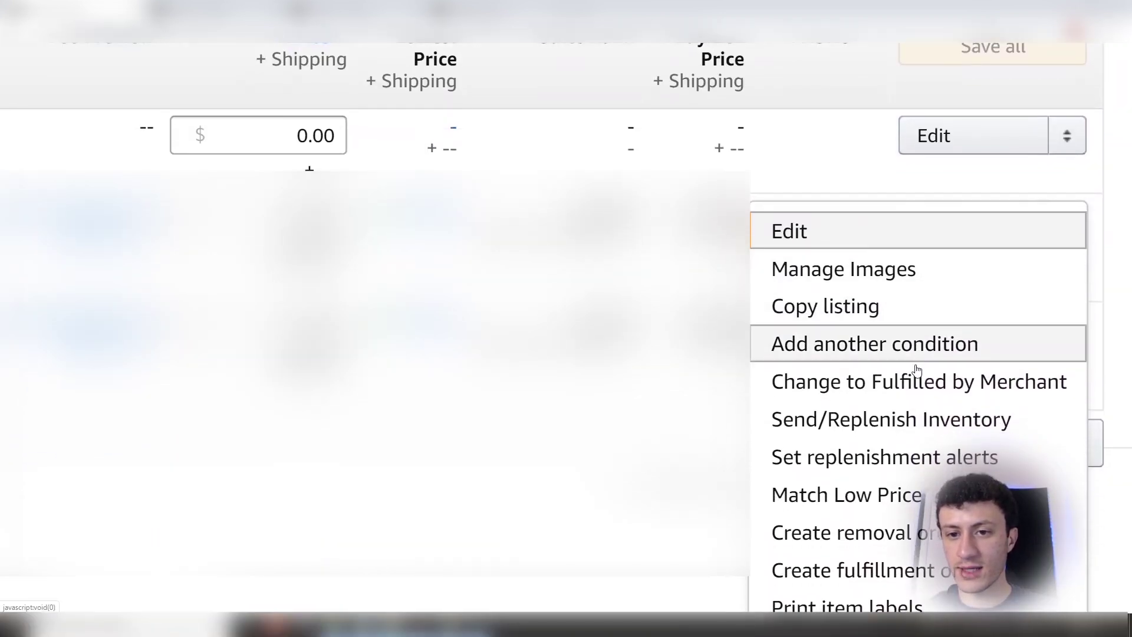
pyautogui.scroll(-1, 937, 435)
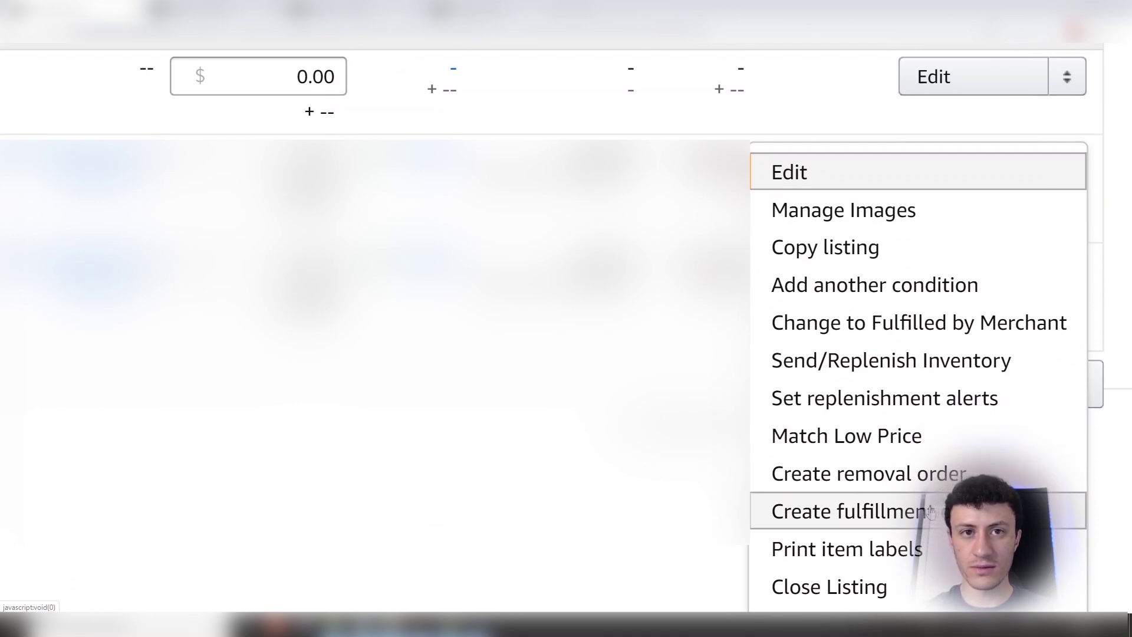
pyautogui.click(930, 512)
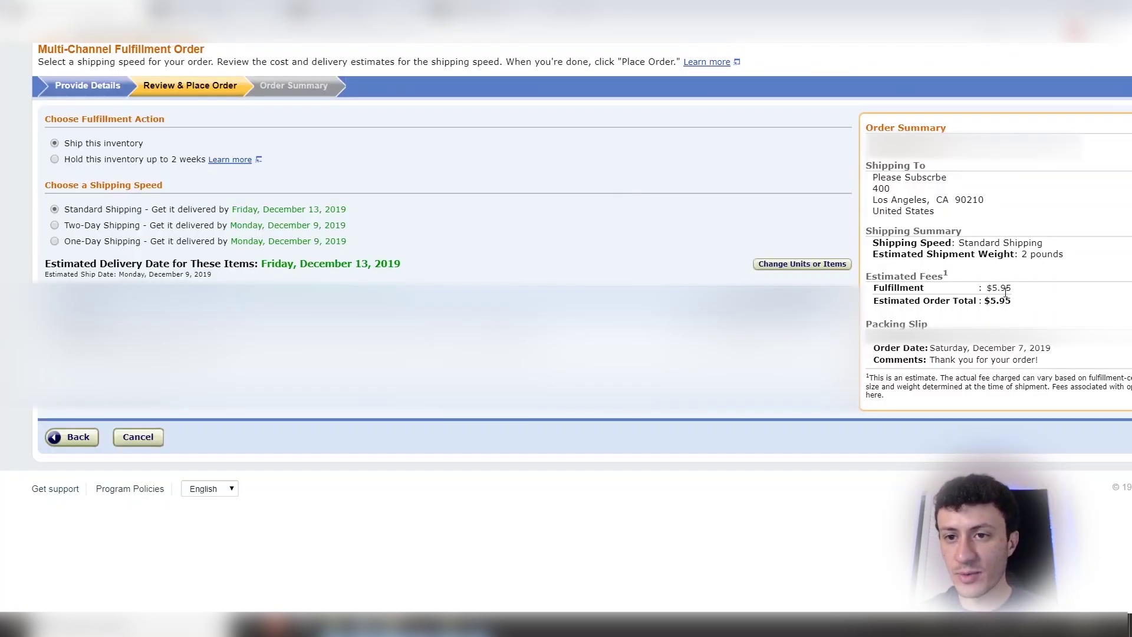
pyautogui.doubleClick(1006, 289)
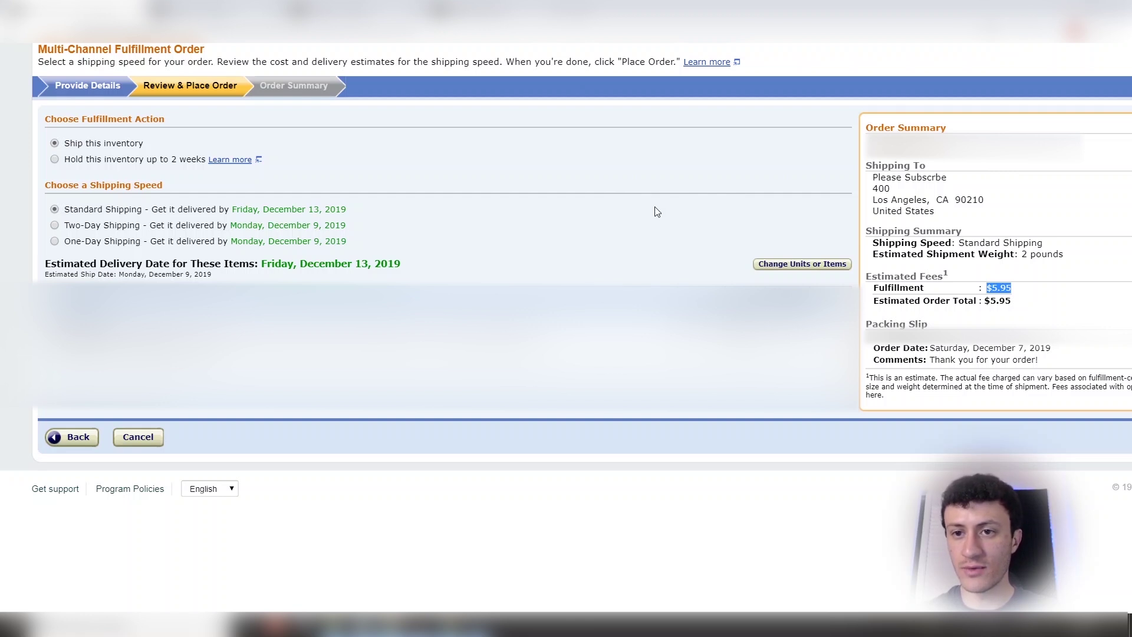
pyautogui.click(881, 274)
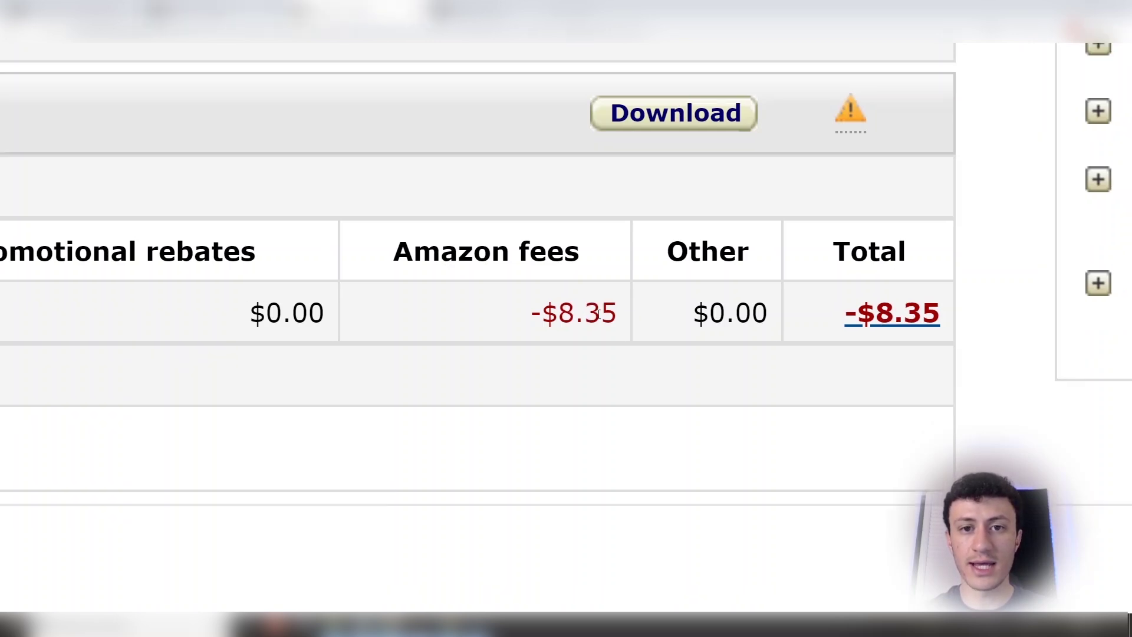
pyautogui.moveTo(616, 312); pyautogui.dragTo(543, 184)
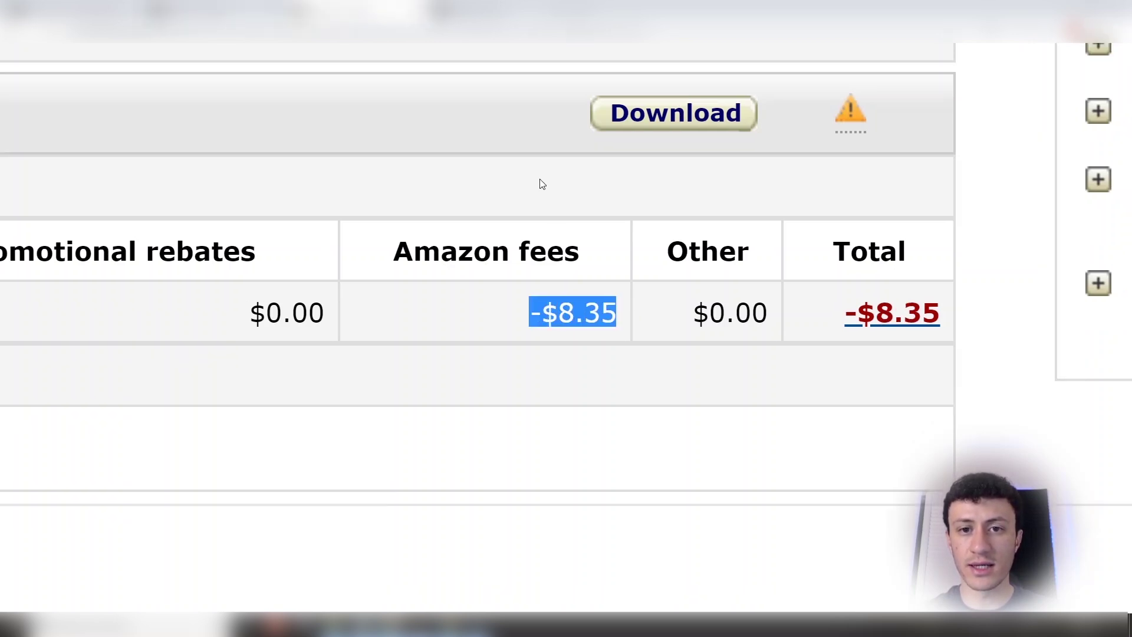
pyautogui.click(566, 200)
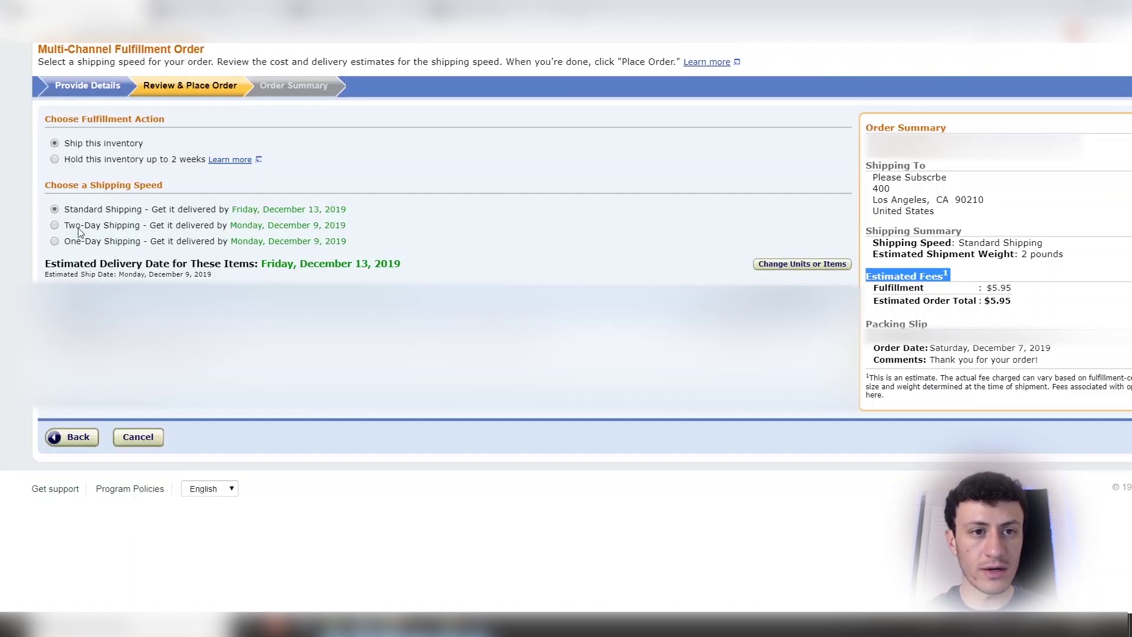
# Step: Compare the order's Two-Day ($8.35) and One-Day ($13.85) fulfillment fees, ending on One-Day Shipping
pyautogui.click(79, 231)
pyautogui.doubleClick(1009, 288)
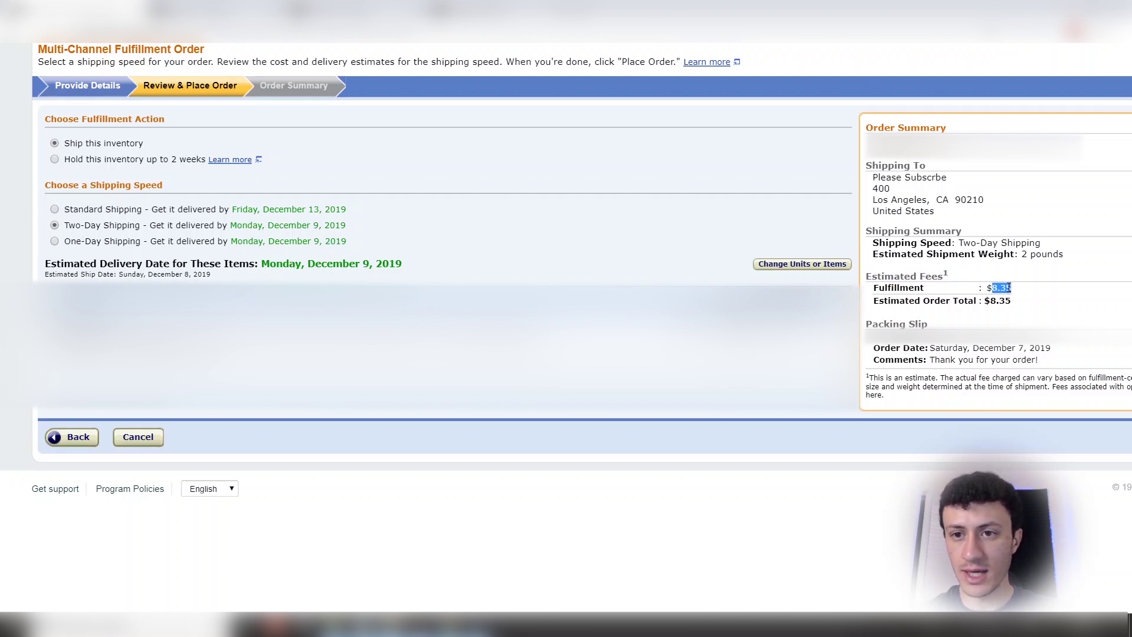
pyautogui.click(1009, 287)
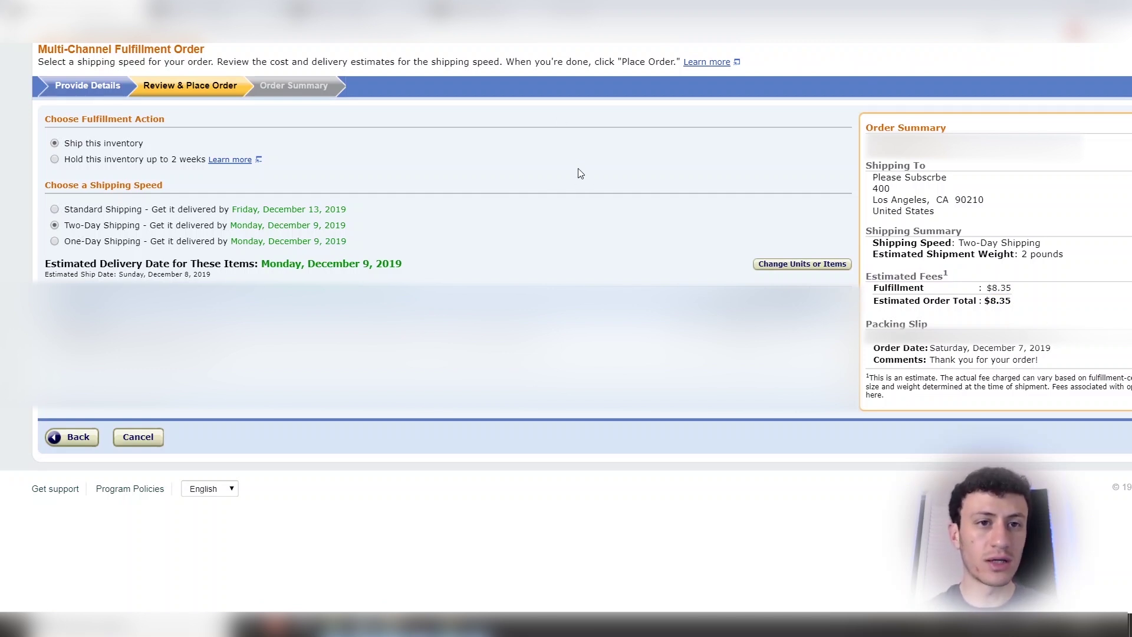
pyautogui.click(103, 214)
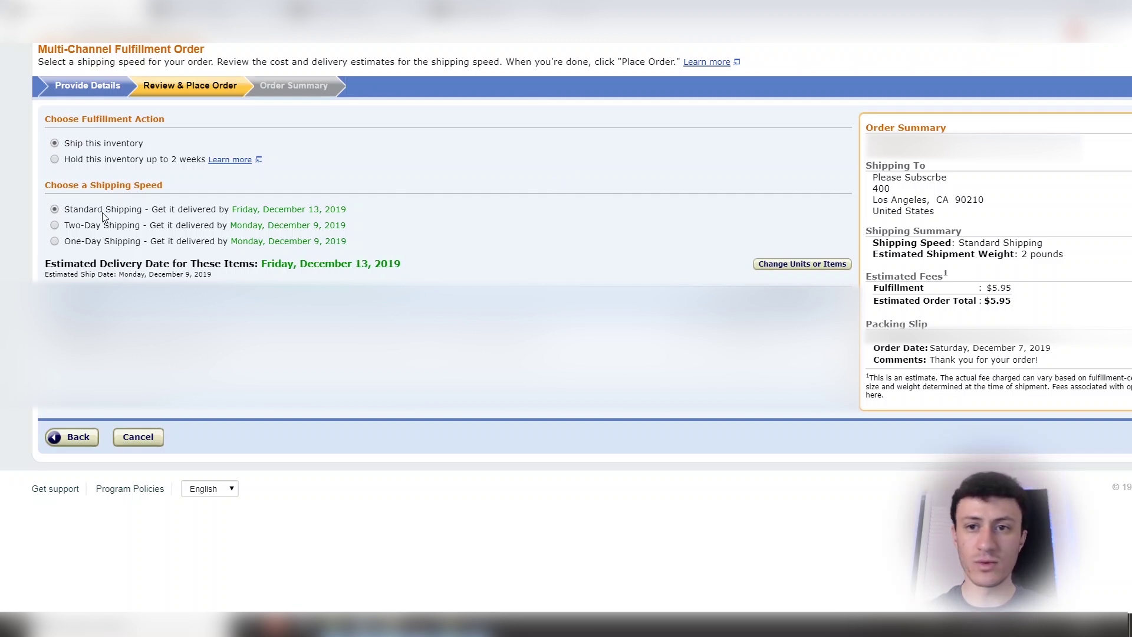
pyautogui.click(99, 230)
pyautogui.click(98, 243)
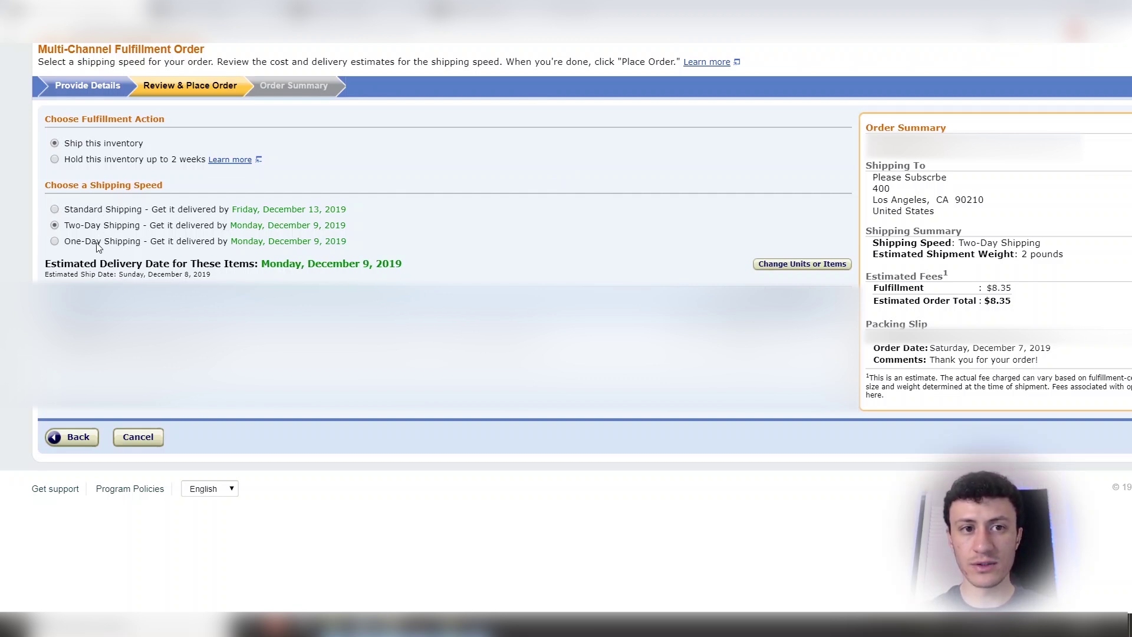
pyautogui.doubleClick(1006, 288)
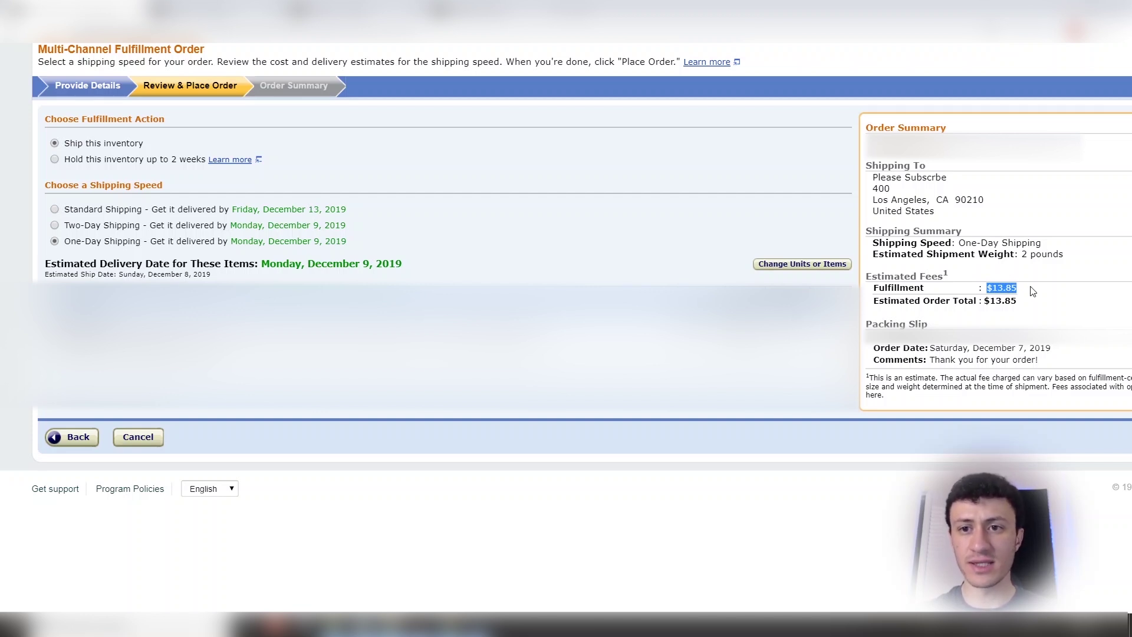
pyautogui.click(1029, 296)
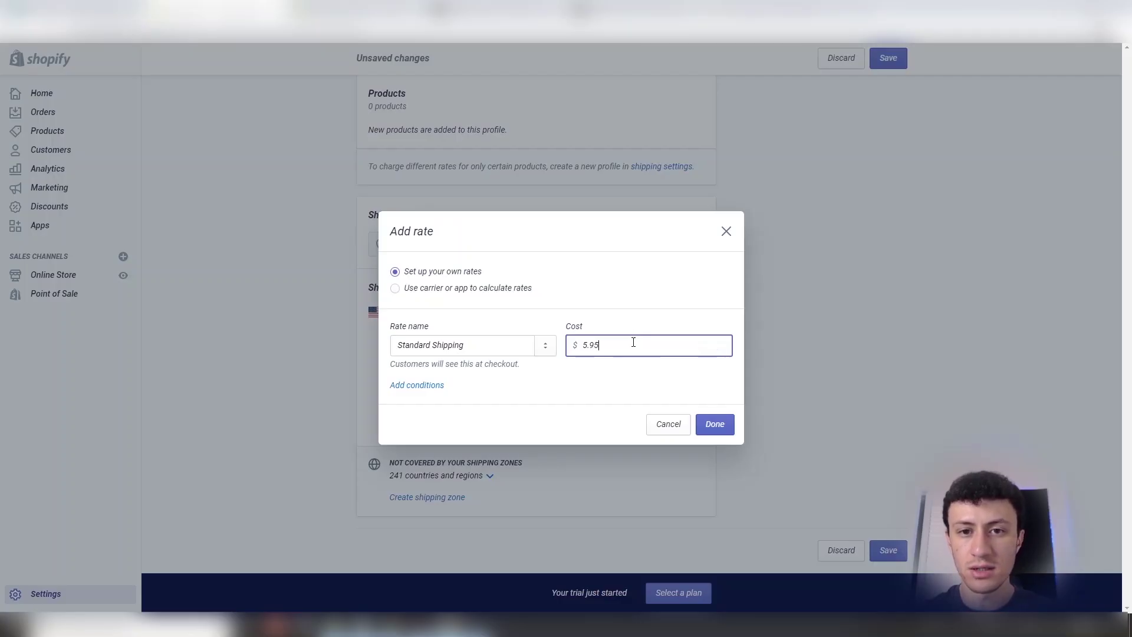
# Step: Save Standard Shipping at $5.95 and add a second rate named Two-Day Shipping
pyautogui.click(718, 424)
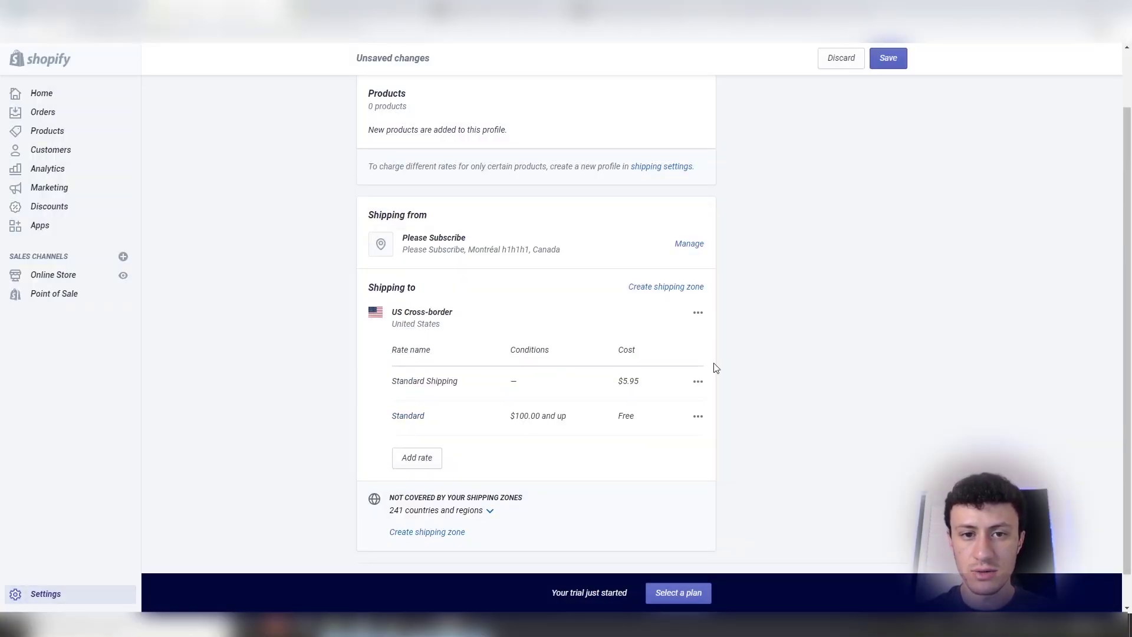
pyautogui.click(417, 459)
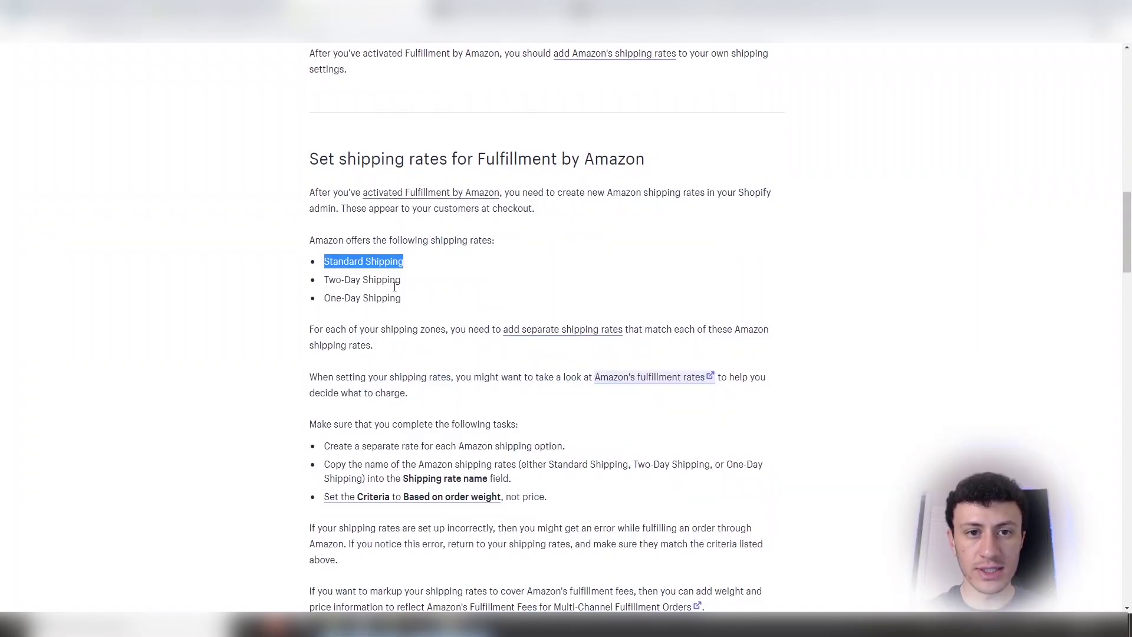
pyautogui.tripleClick(354, 279)
pyautogui.hotkey('ctrl', 'c')
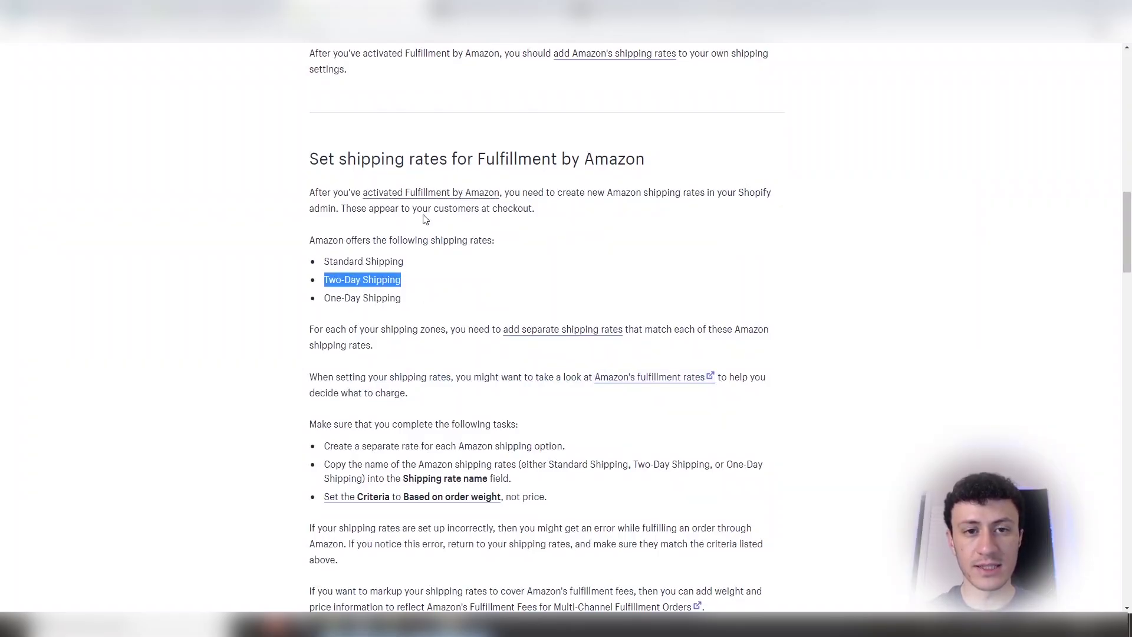
pyautogui.hotkey('ctrl', 'Tab')
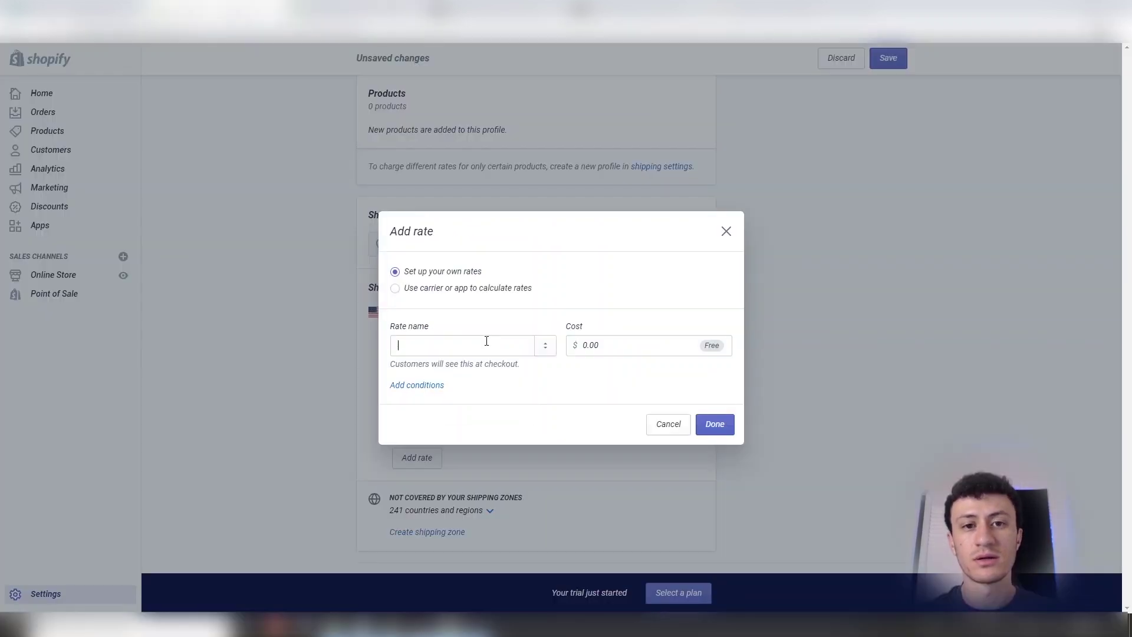
pyautogui.click(485, 343)
pyautogui.hotkey('ctrl', 'v')
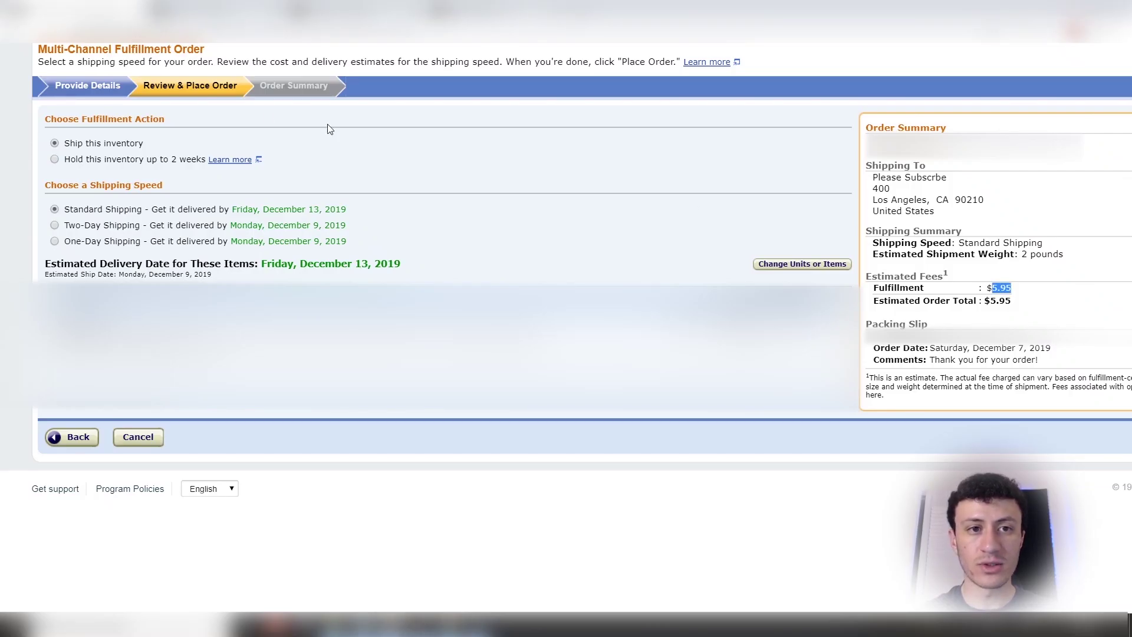
# Step: Check Amazon's $8.35 Two-Day Shipping fee for the new rate's cost
pyautogui.click(100, 230)
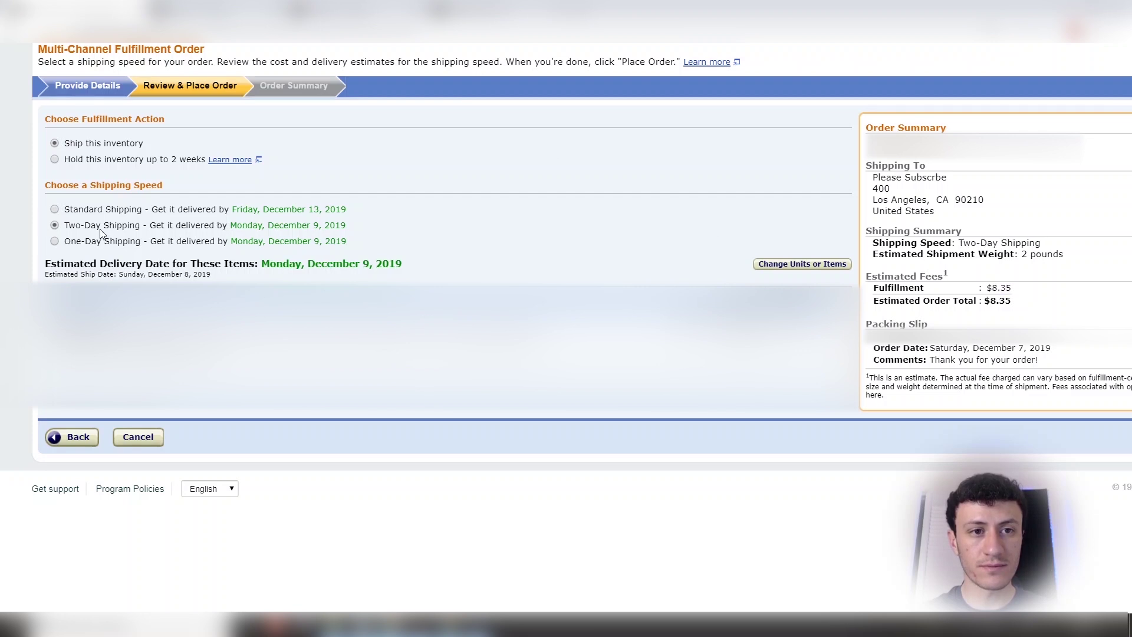
pyautogui.doubleClick(1002, 300)
pyautogui.hotkey('ctrl', 'Tab')
pyautogui.scroll(-3, 477, 328)
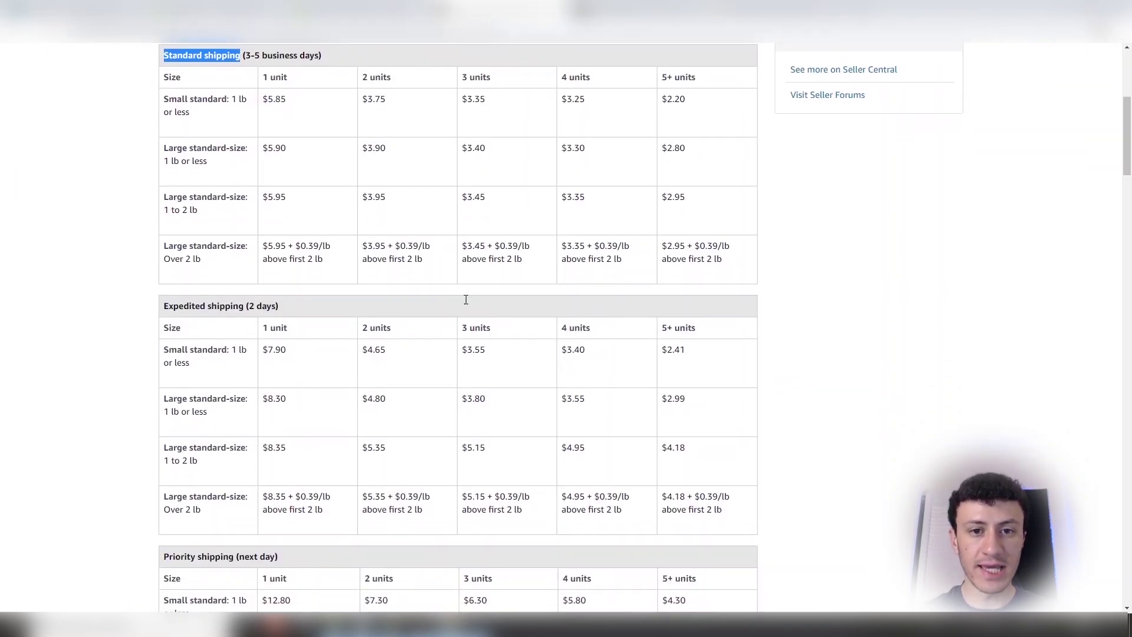
# Step: Review Amazon's Expedited (2 days) and Priority (next day) shipping fee tables and delivery times
pyautogui.scroll(-2, 466, 300)
pyautogui.tripleClick(184, 158)
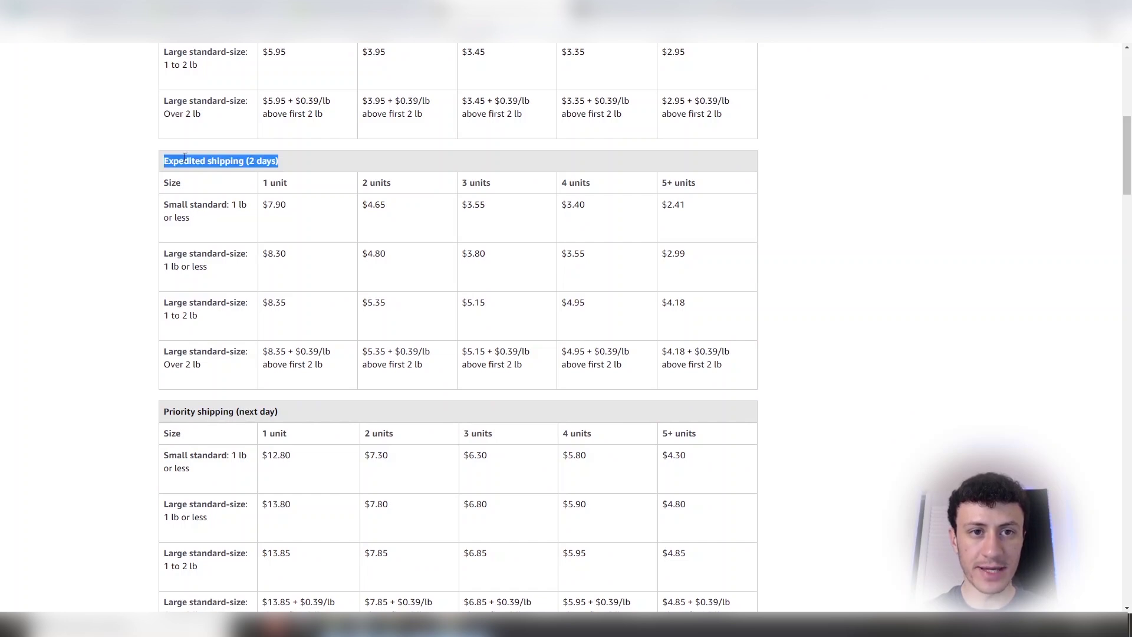
pyautogui.scroll(-1, 371, 142)
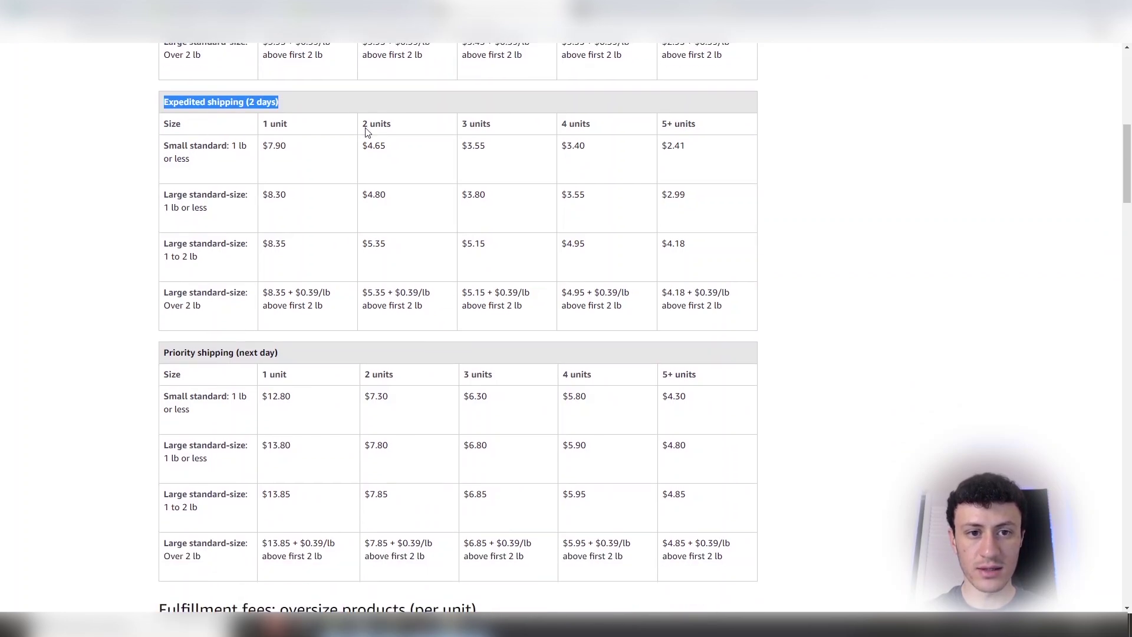
pyautogui.tripleClick(206, 351)
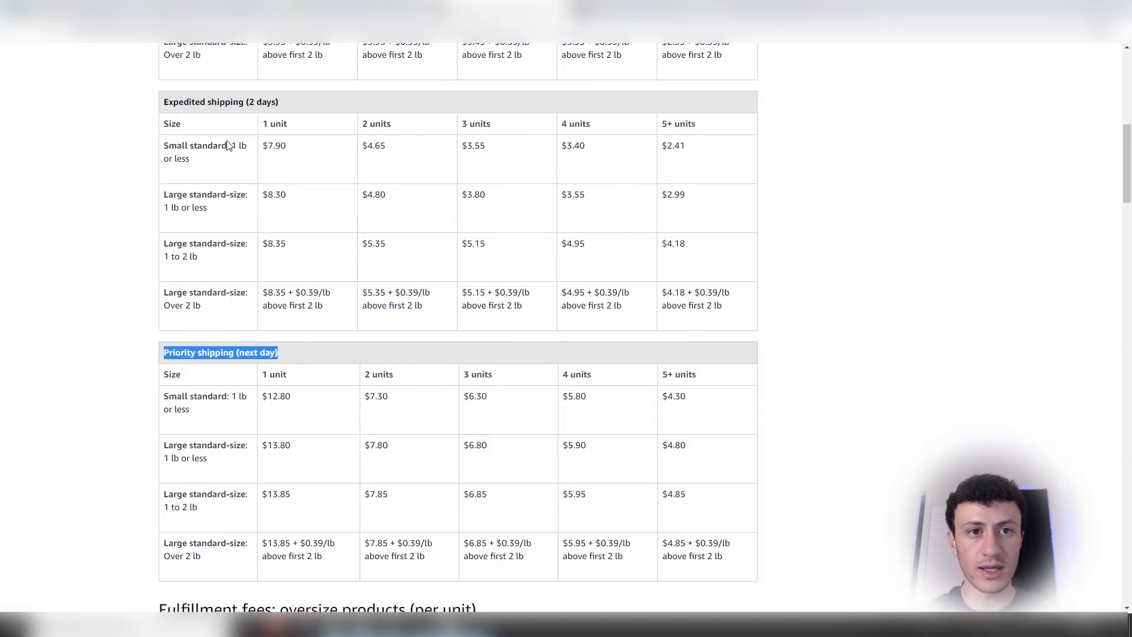
pyautogui.tripleClick(184, 97)
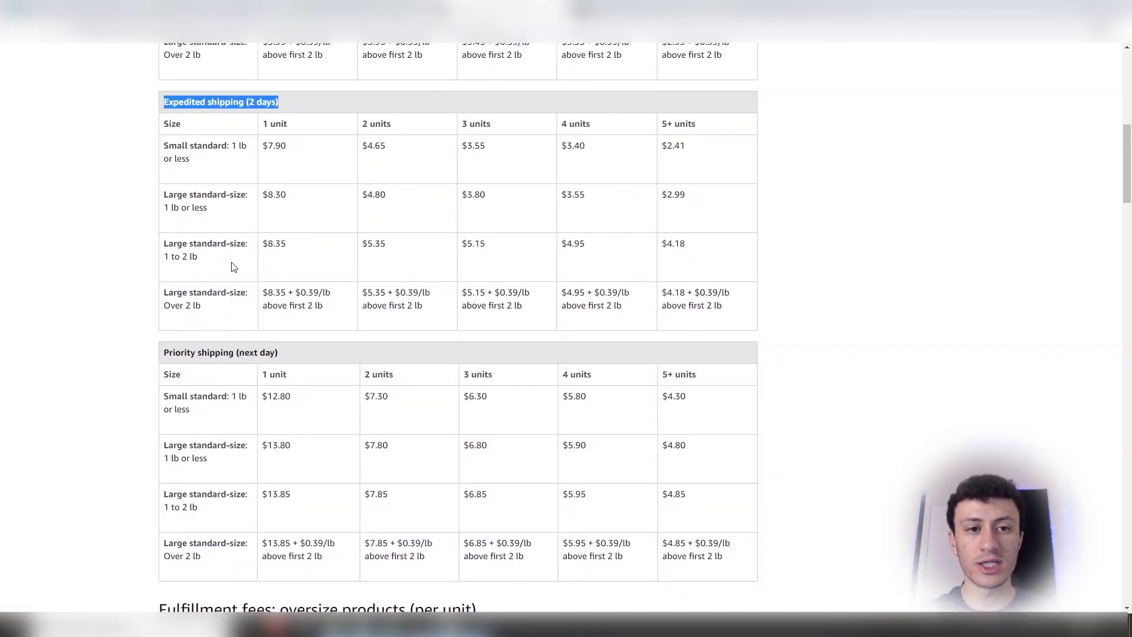
pyautogui.tripleClick(206, 353)
pyautogui.moveTo(276, 102); pyautogui.dragTo(248, 102)
pyautogui.doubleClick(266, 352)
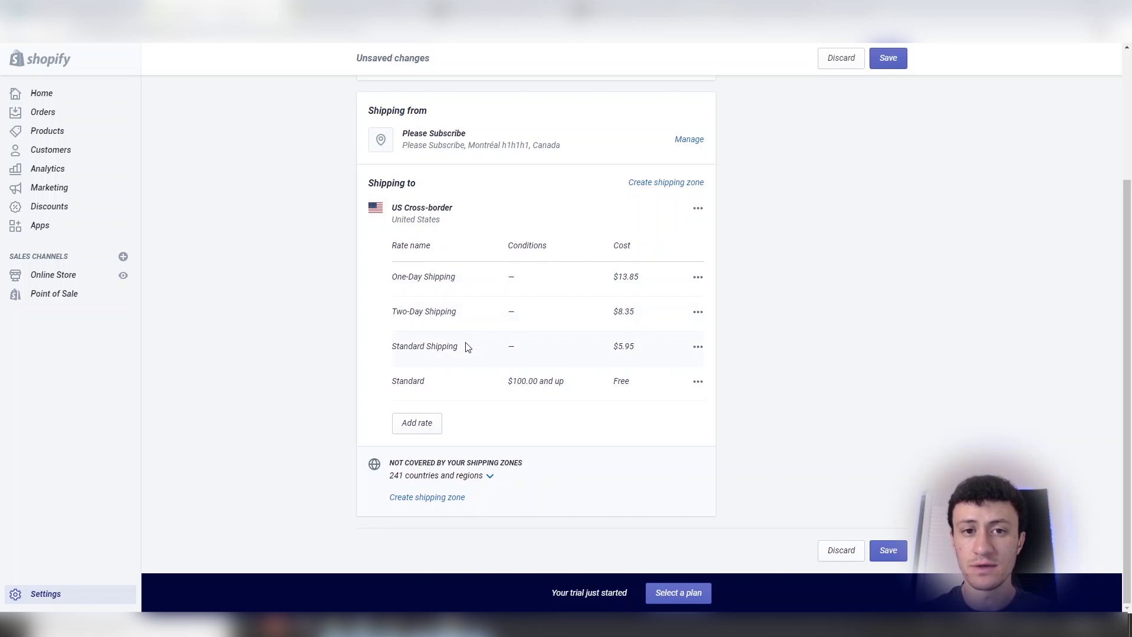
# Step: Save the shipping rates and start a new product titled with the Amazon taco holder listing's title
pyautogui.click(888, 550)
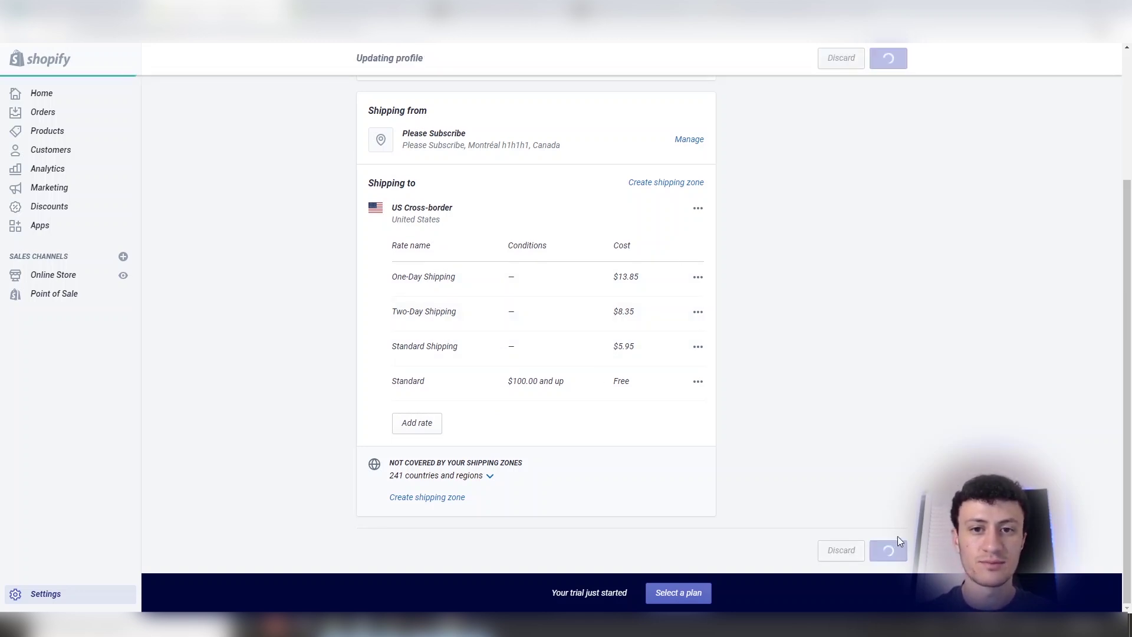
pyautogui.click(76, 133)
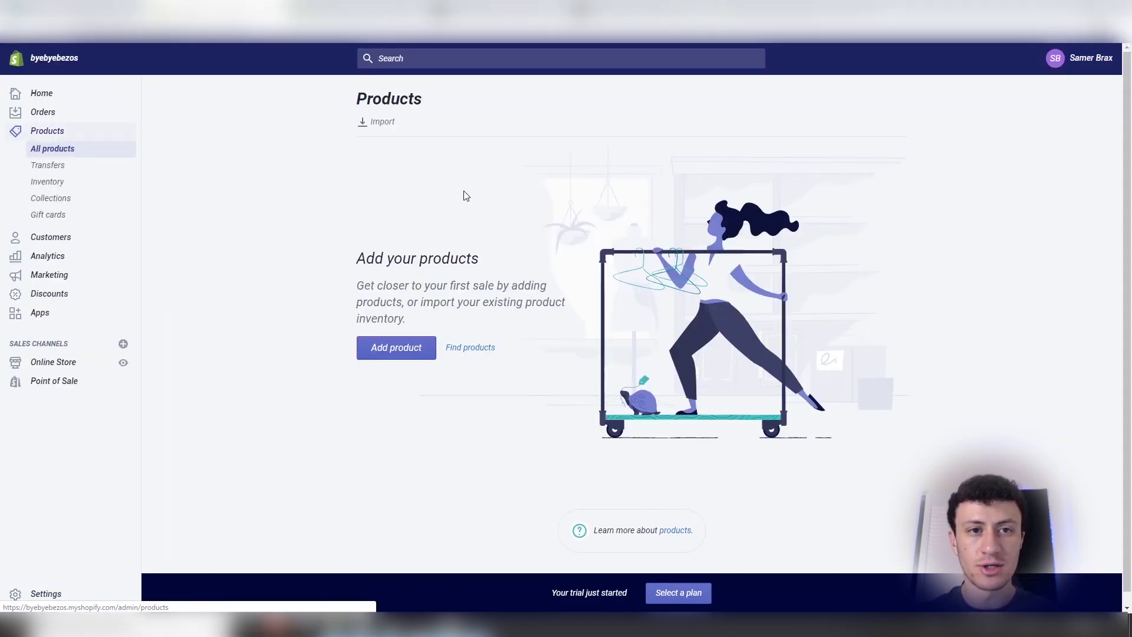
pyautogui.click(415, 352)
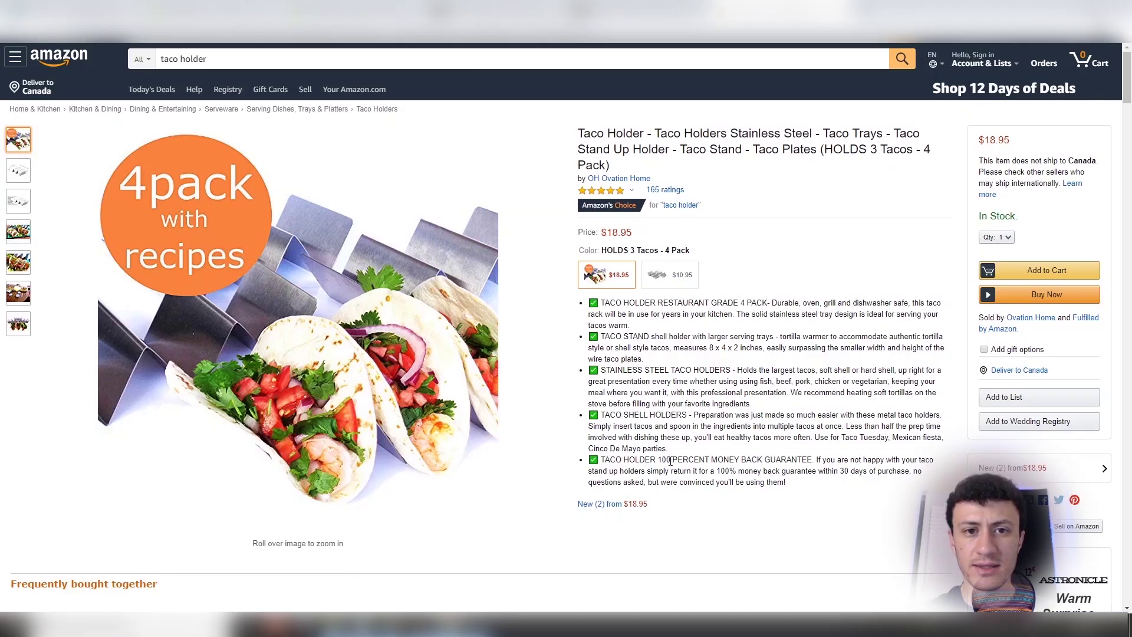
pyautogui.tripleClick(681, 132)
pyautogui.hotkey('ctrl', 'c')
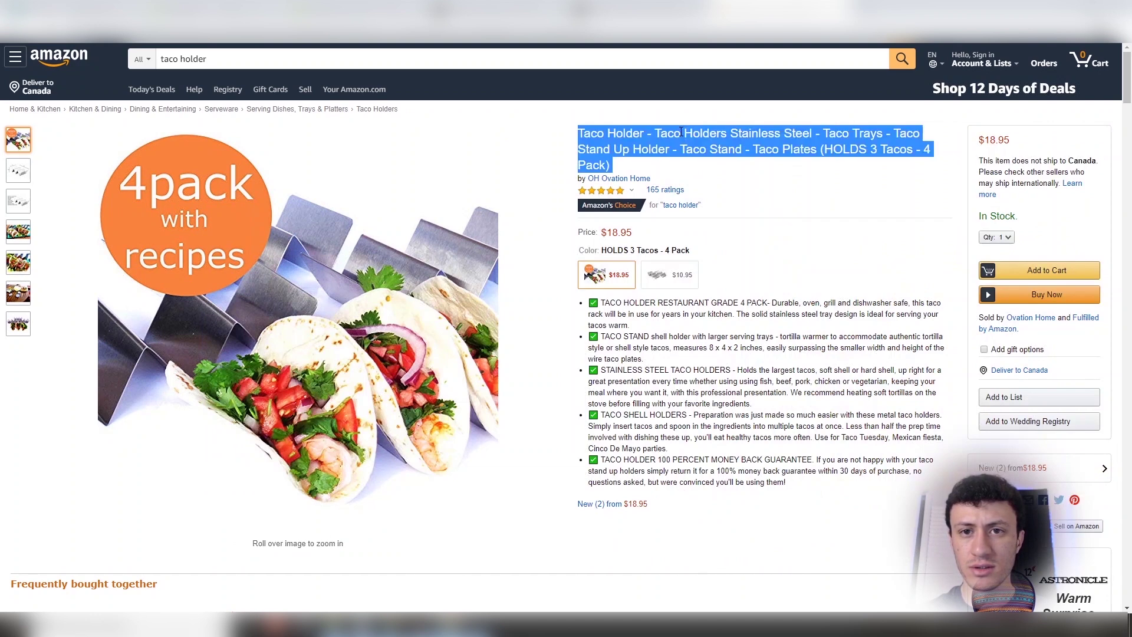
pyautogui.click(501, 24)
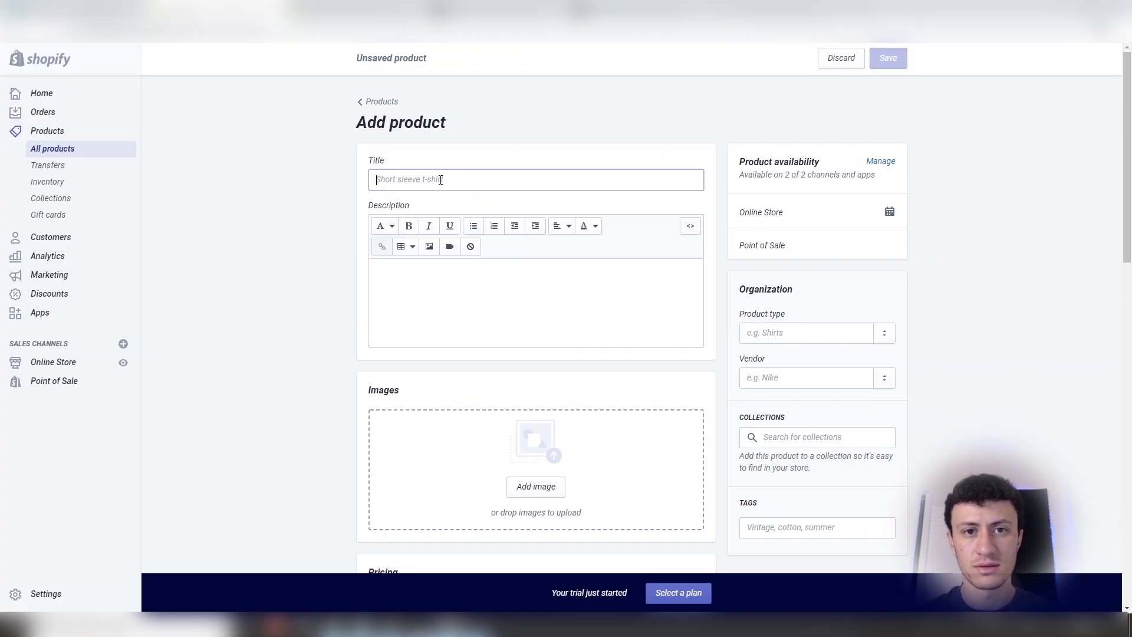
pyautogui.click(440, 179)
pyautogui.hotkey('ctrl', 'v')
pyautogui.click(551, 136)
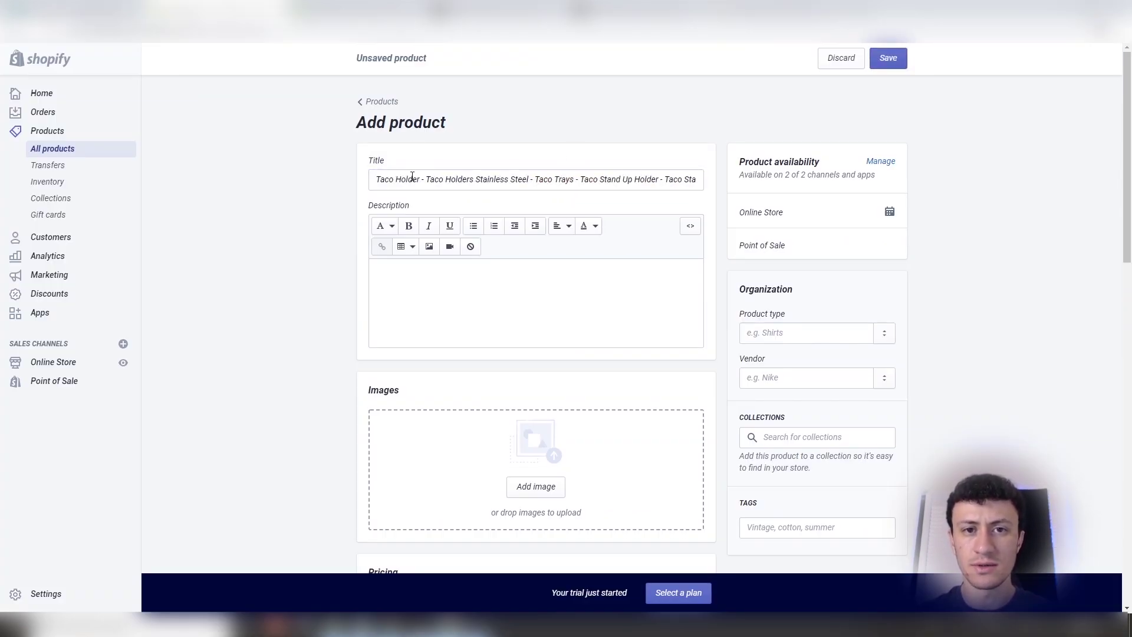
# Step: Paste the Amazon listing's five bullet points into the product description
pyautogui.tripleClick(528, 177)
pyautogui.hotkey('ctrl', 'Tab')
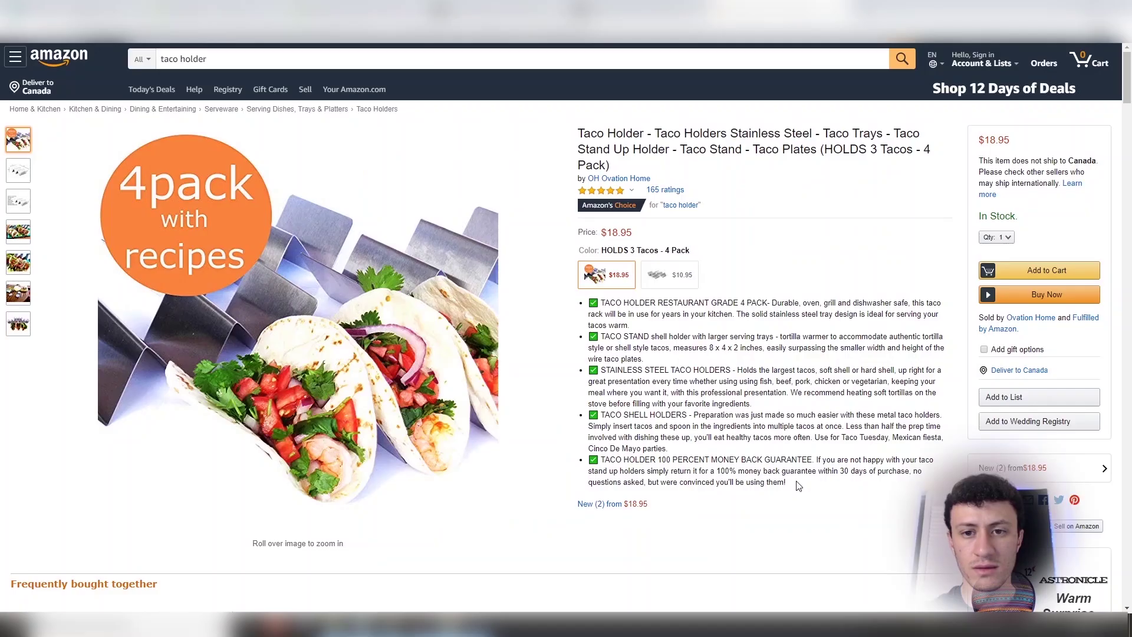
pyautogui.moveTo(787, 482); pyautogui.dragTo(586, 304)
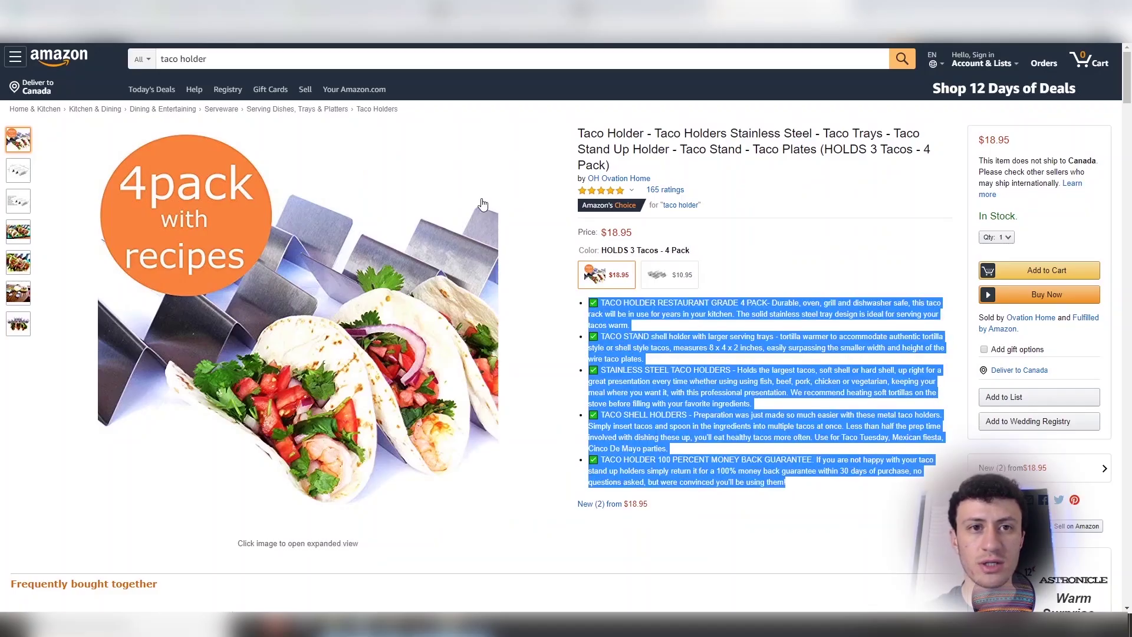
pyautogui.hotkey('ctrl', 'Tab')
pyautogui.click(435, 286)
pyautogui.write("✅ TACO HOLDER RESTAURANT GRADE 4 PACK- Durable, oven, grill and dishwasher safe, this taco rack will be in use for years in your kitchen. The solid stainless steel tray design is ideal for serving your tacos warm. ✅ TACO STAND shell holder with larger serving trays - tortilla warmer to accommodate authentic tortilla style or shell style tacos, measures 8 x 4 x 2 inches, easily surpassing the smaller width and height of the wire taco plates. ✅ STAINLESS STEEL TACO HOLDERS - Holds the largest tacos, soft shell or hard shell, up right for a great presentation every time whether using using fish, beef, pork, chicken or vegetarian, keeping your meal where you want it, with this professional presentation. We recommend heating soft tortillas on the stove before filling with your favorite ingredients. ✅ TACO SHELL HOLDERS - Preparation was just made so much easier with these metal taco holders. Simply insert tacos and spoon in the ingredients into multiple tacos at once. Less than half the prep time involved with dishing these up, you'll eat healthy tacos more often. Use for Taco Tuesday, Mexican fiesta, Cinco De Mayo parties. ✅ TACO HOLDER 100 PERCENT MONEY BACK GUARANTEE. If you are not happy with your taco stand up holders simply return it for a 100% money back guarantee within 30 days of purchase, no questions asked, but were convinced you'll be using them!")
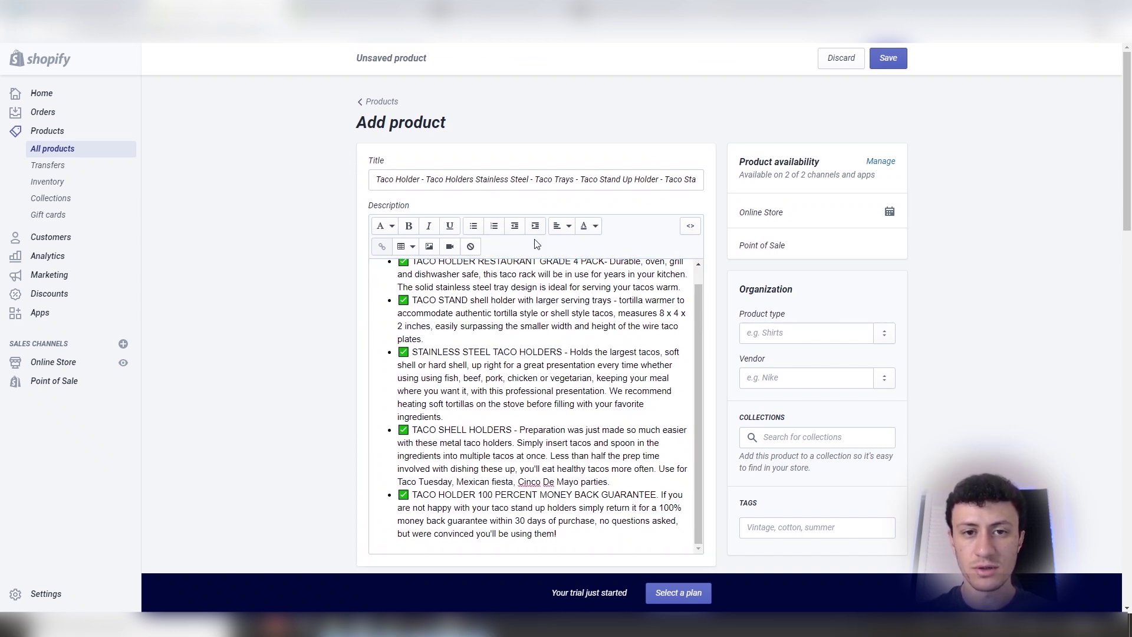
pyautogui.scroll(-8, 293, 264)
# Step: Set the product price to 18.95 and compare-at price to 25.00
pyautogui.click(454, 292)
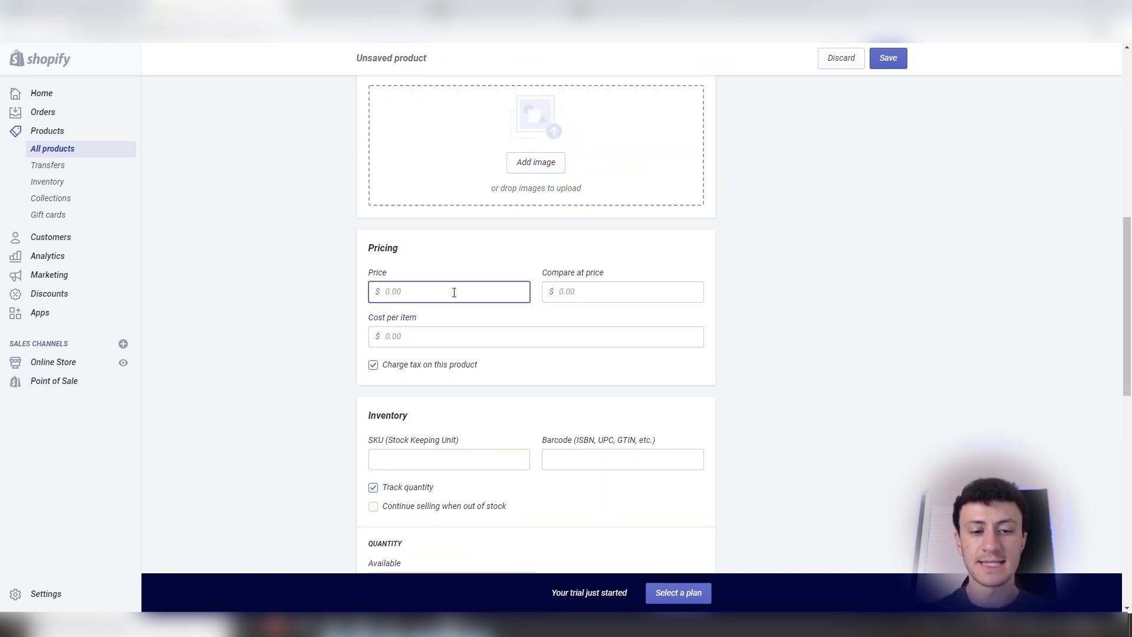
pyautogui.hotkey('alt', 'Tab')
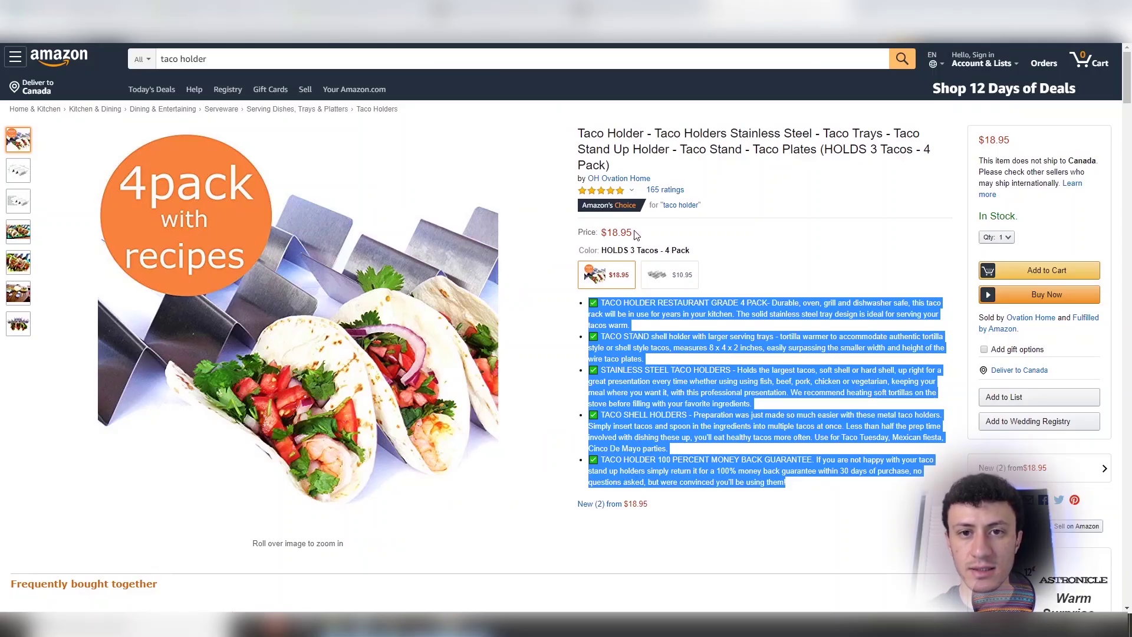
pyautogui.hotkey('alt', 'Tab')
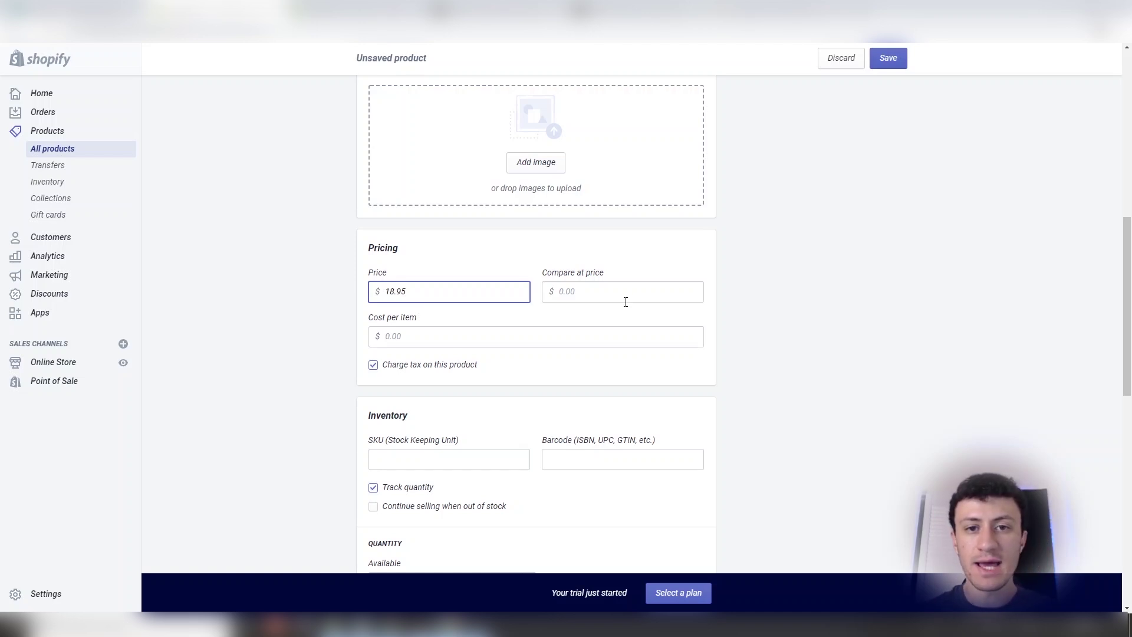
pyautogui.click(605, 286)
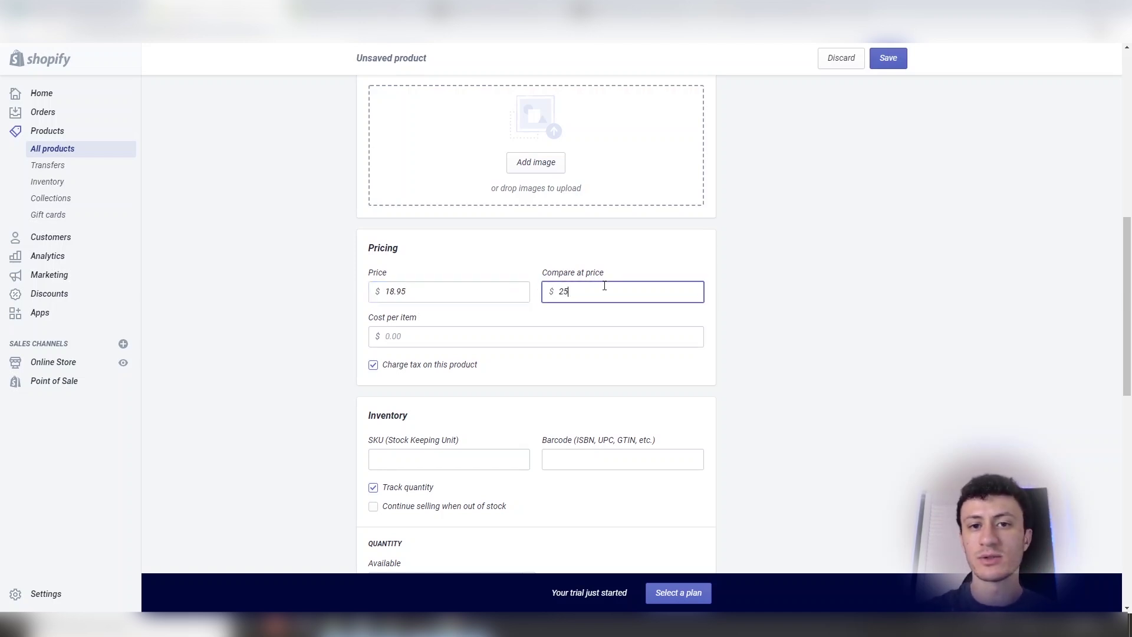
pyautogui.click(653, 265)
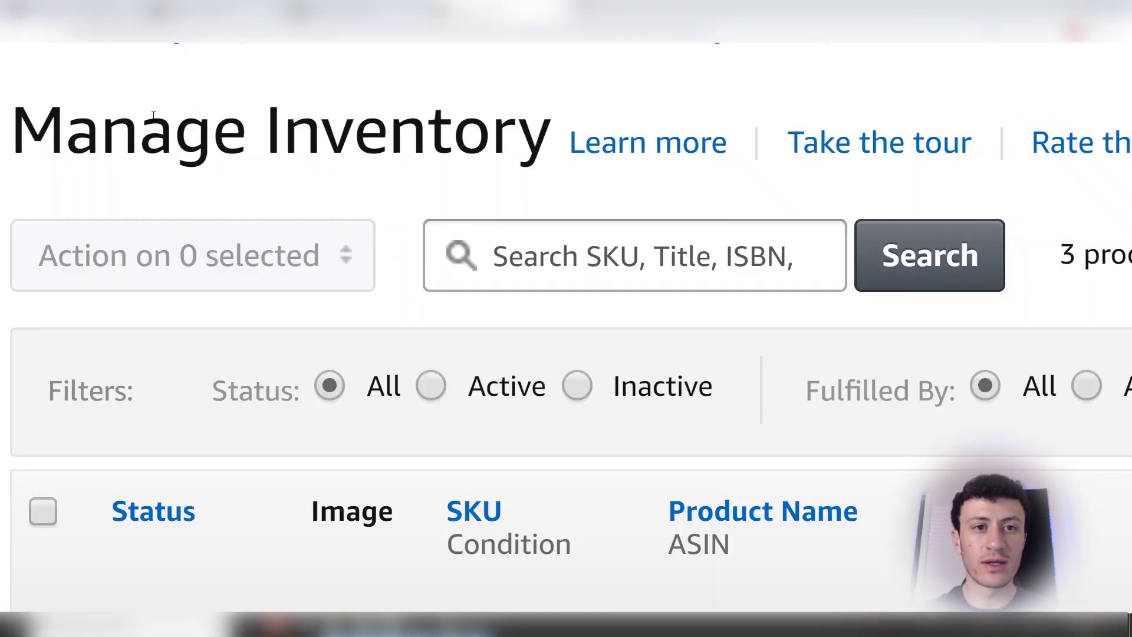
pyautogui.moveTo(154, 116); pyautogui.dragTo(316, 187)
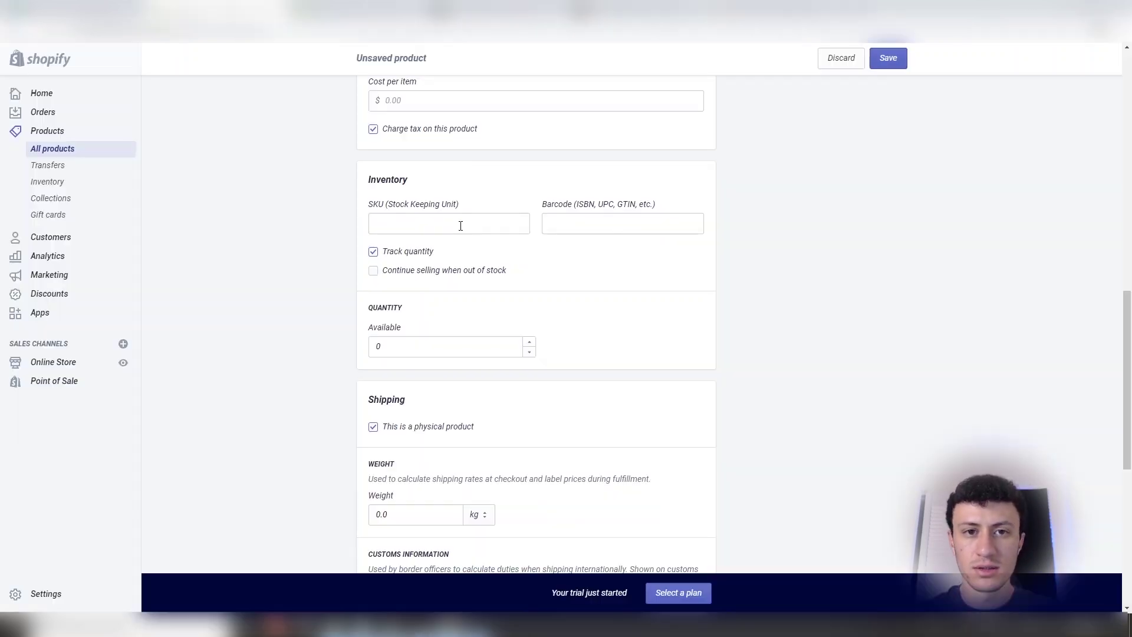
# Step: Review the SKU, barcode and weight fields, save the taco holder product and view All products
pyautogui.click(460, 225)
pyautogui.click(554, 221)
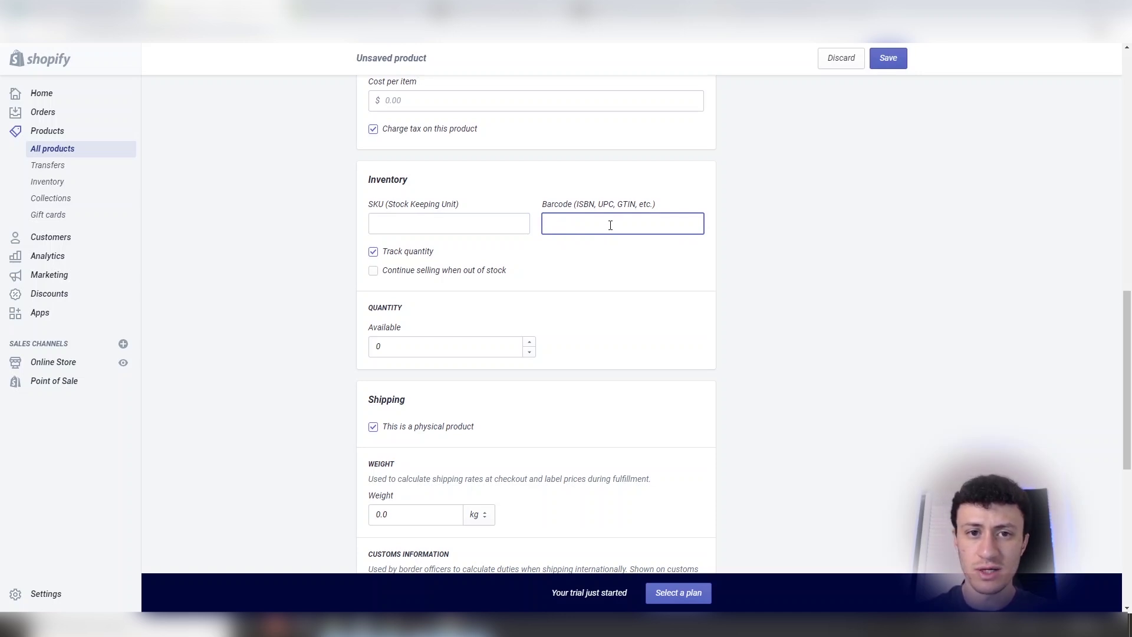
pyautogui.scroll(-2, 394, 229)
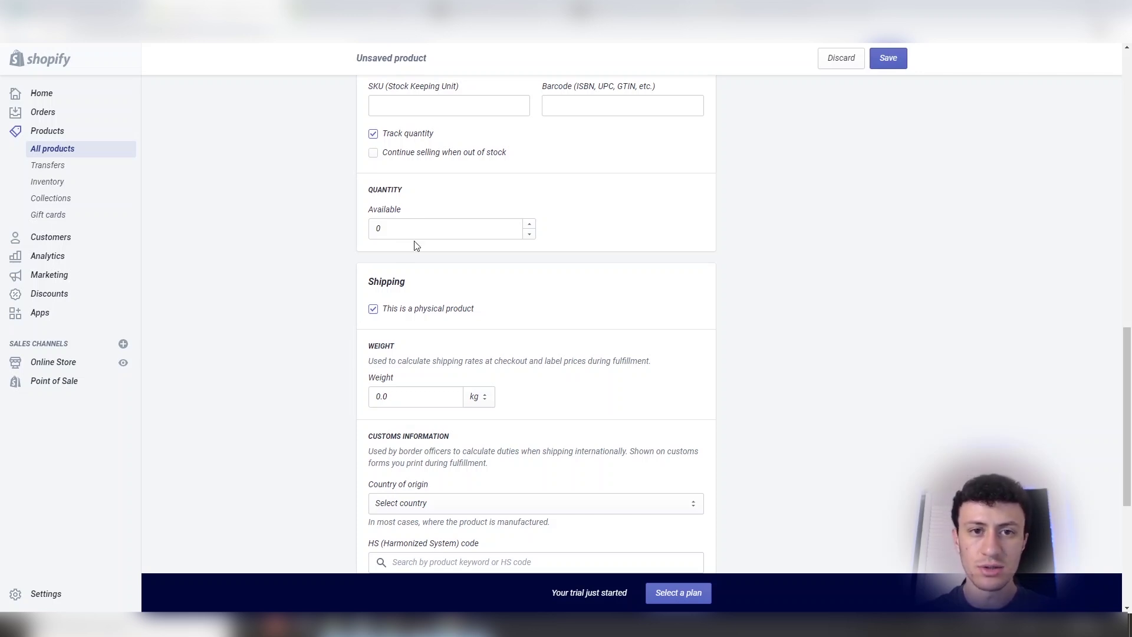
pyautogui.scroll(-3, 298, 265)
pyautogui.click(404, 220)
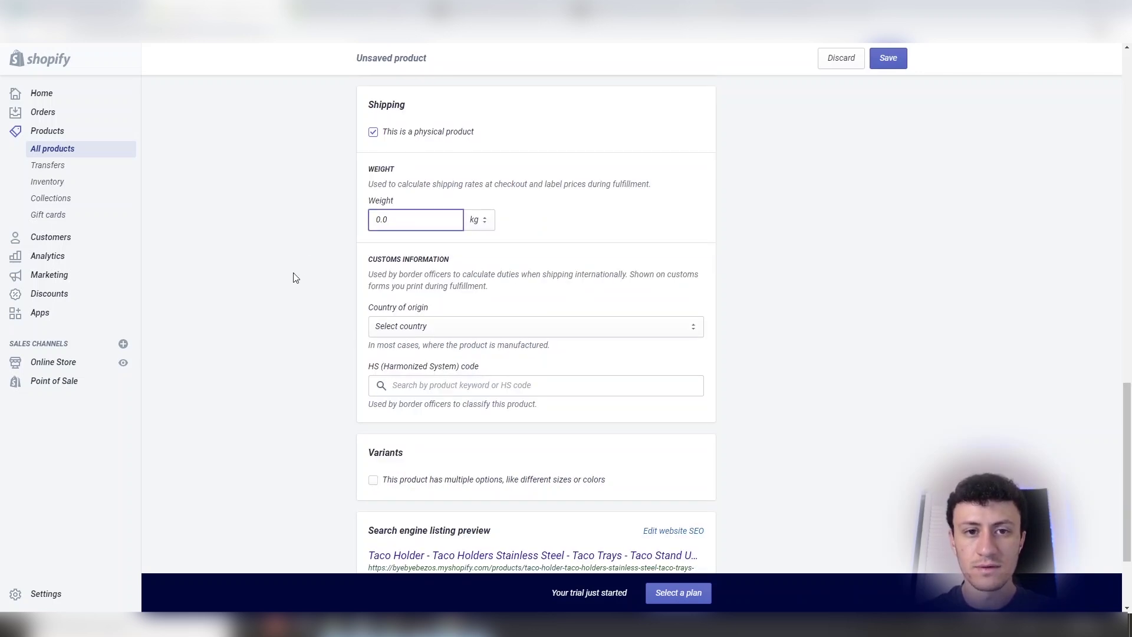
pyautogui.scroll(-2, 293, 276)
pyautogui.click(887, 555)
pyautogui.click(83, 152)
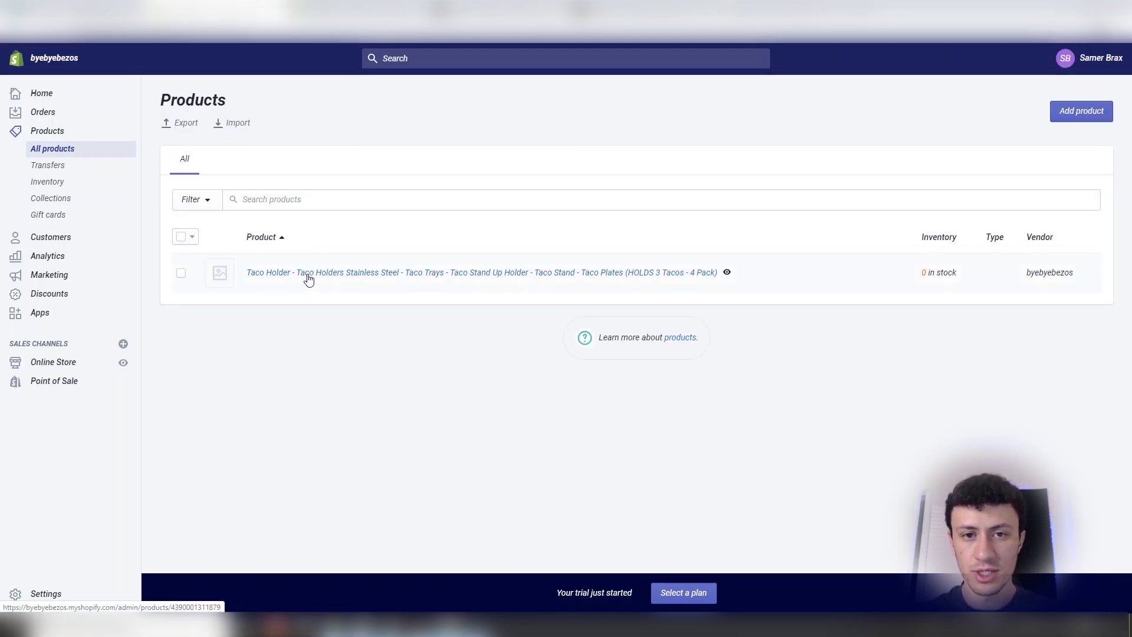
# Step: Bulk-edit the taco holder product, setting its fulfillment service to Amazon Marketplace Web
pyautogui.click(181, 273)
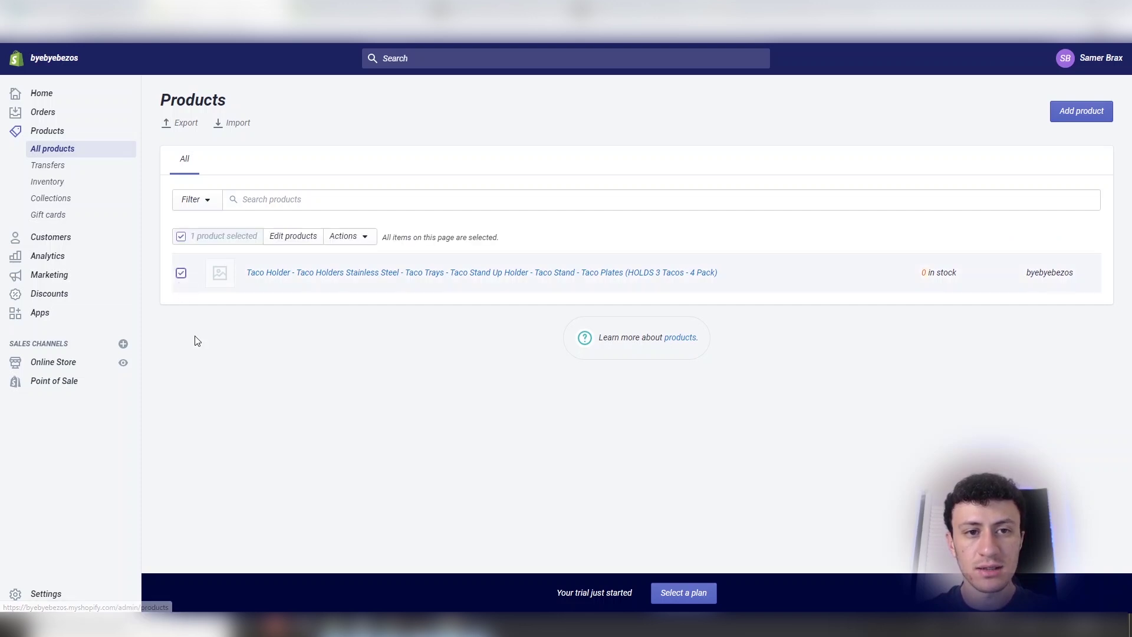
pyautogui.click(299, 239)
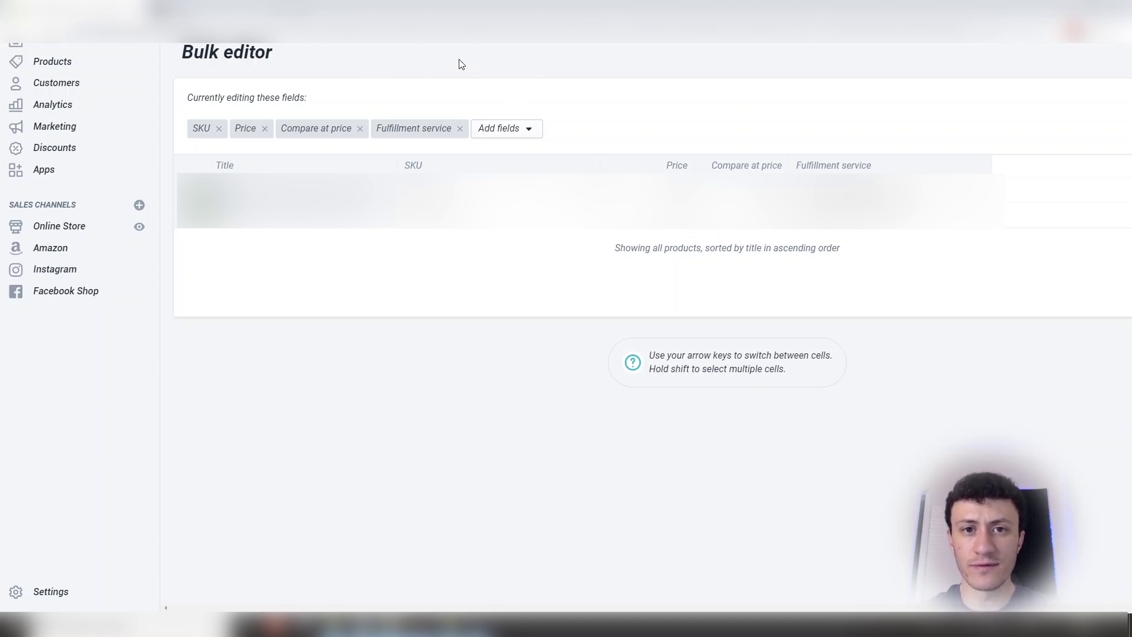
pyautogui.click(511, 126)
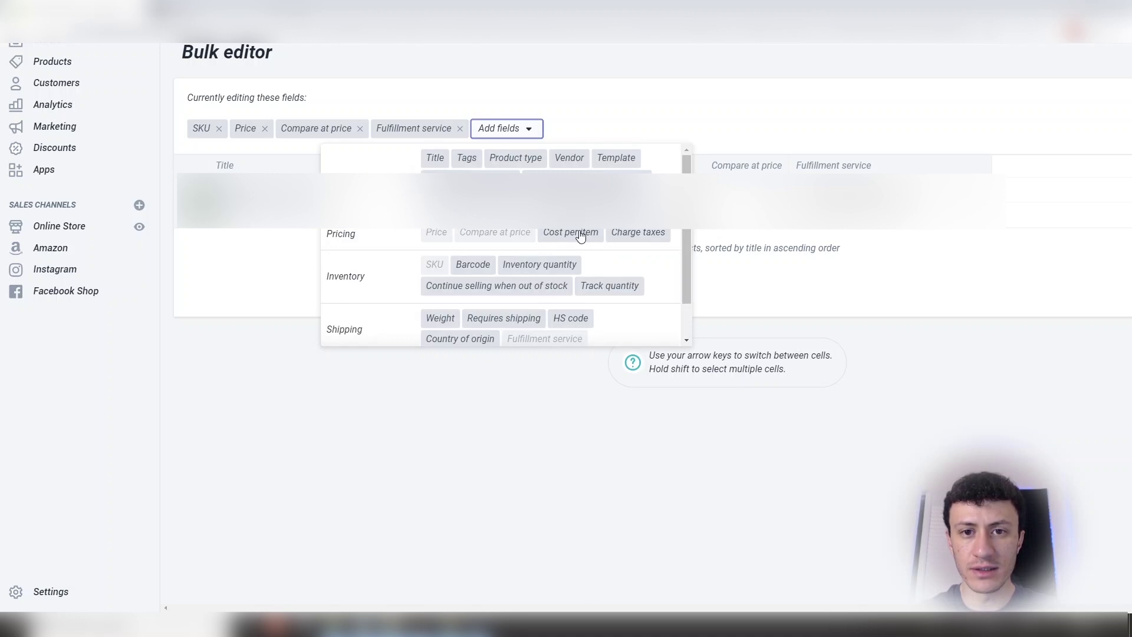
pyautogui.scroll(-1, 581, 236)
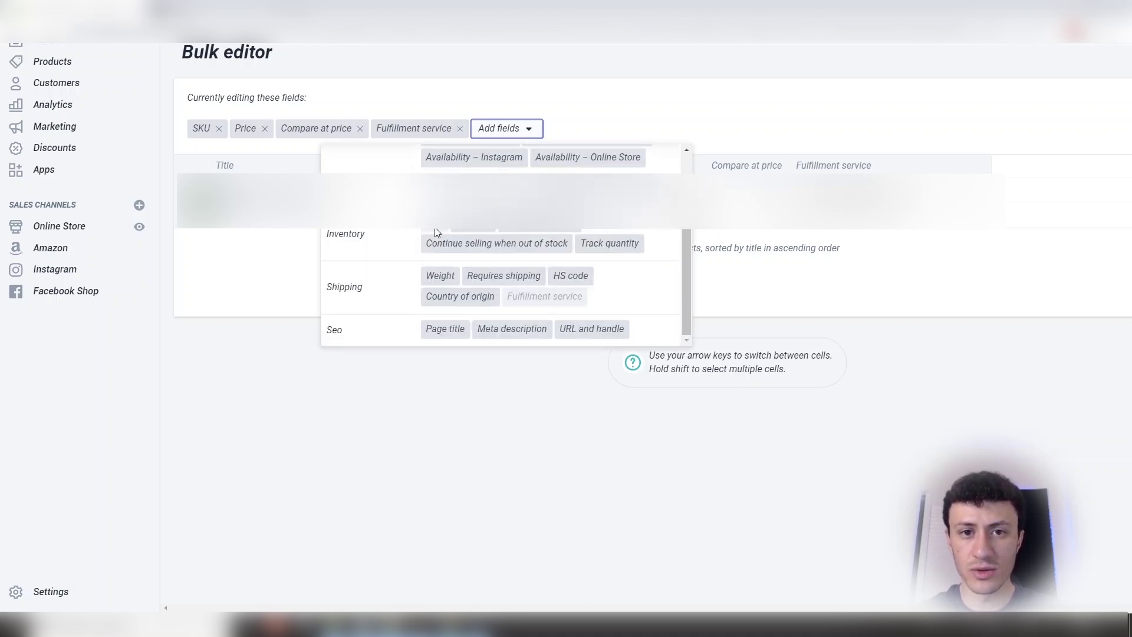
pyautogui.click(628, 97)
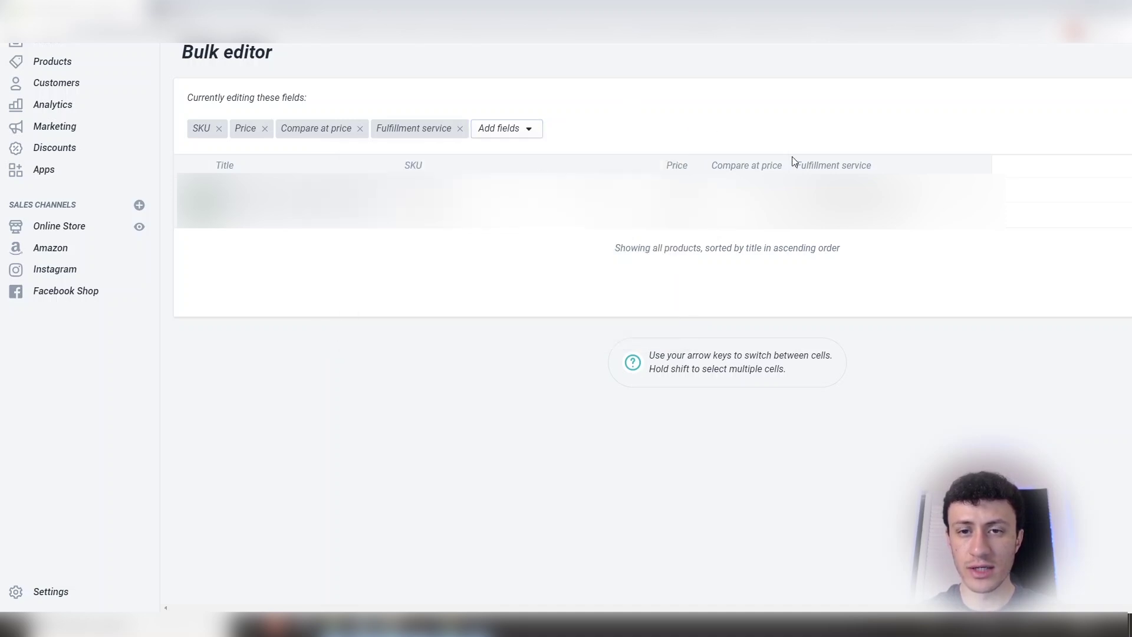
pyautogui.moveTo(413, 164); pyautogui.dragTo(426, 160)
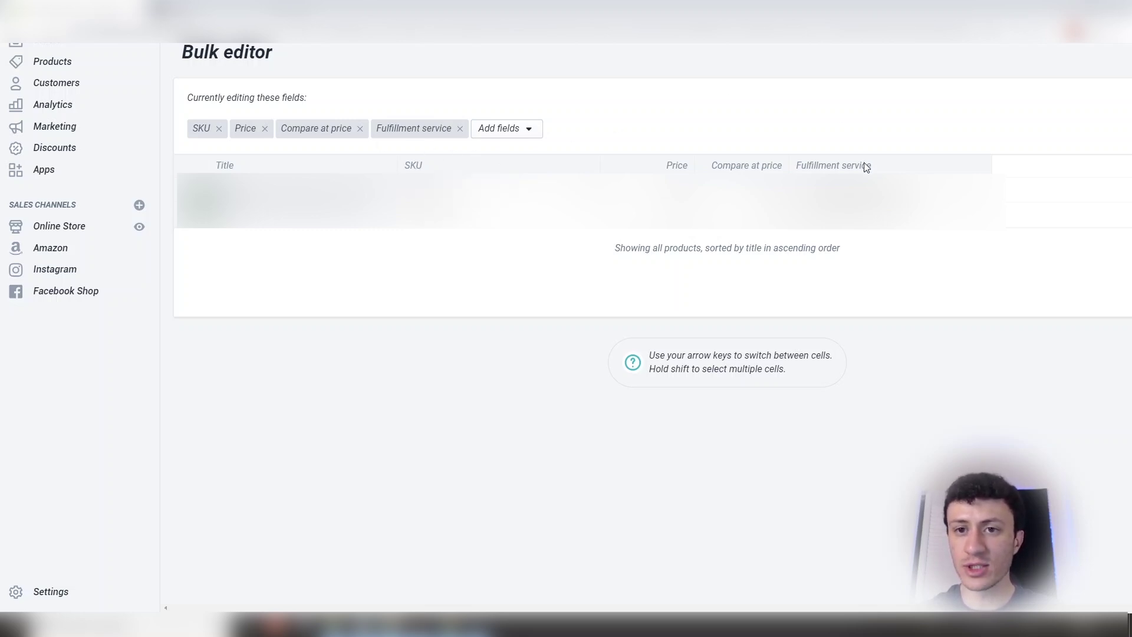
pyautogui.click(980, 192)
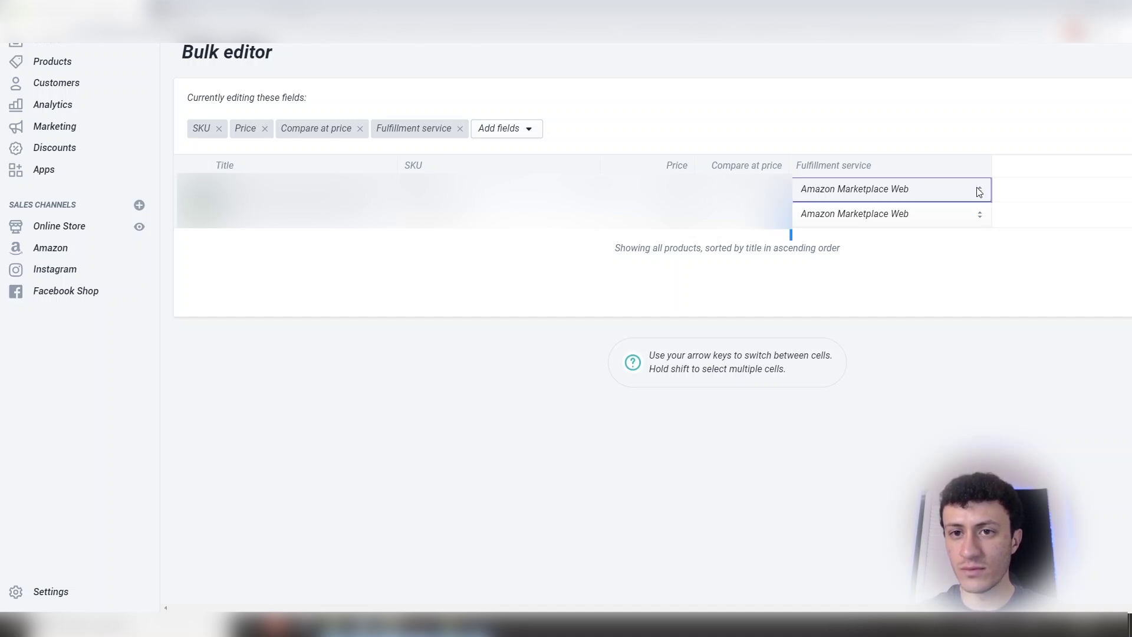
pyautogui.click(979, 192)
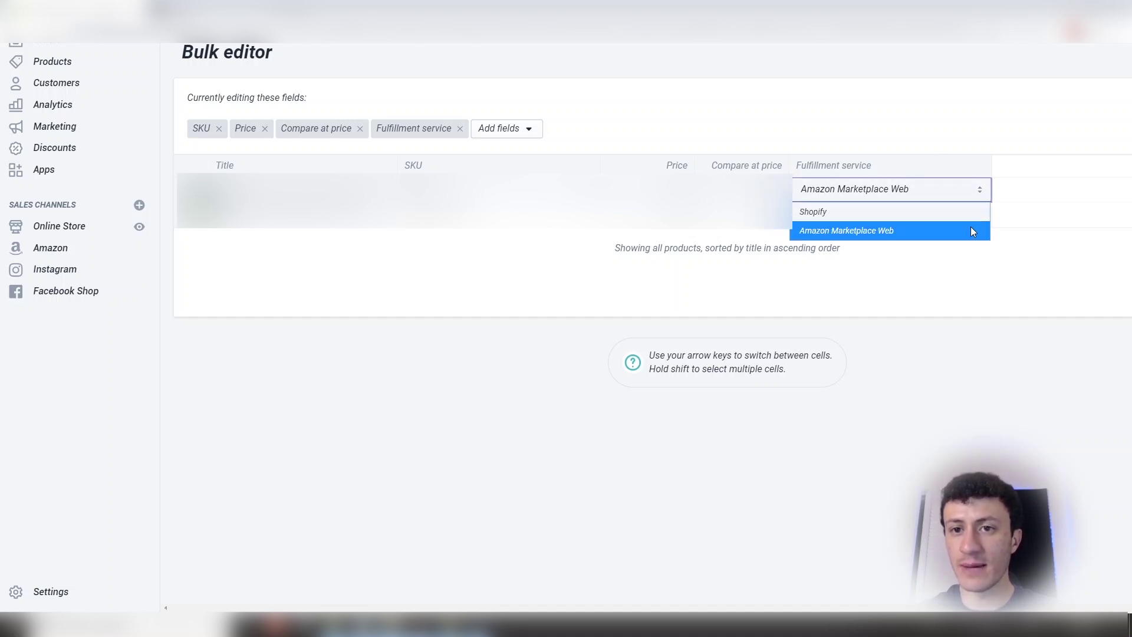
pyautogui.click(973, 232)
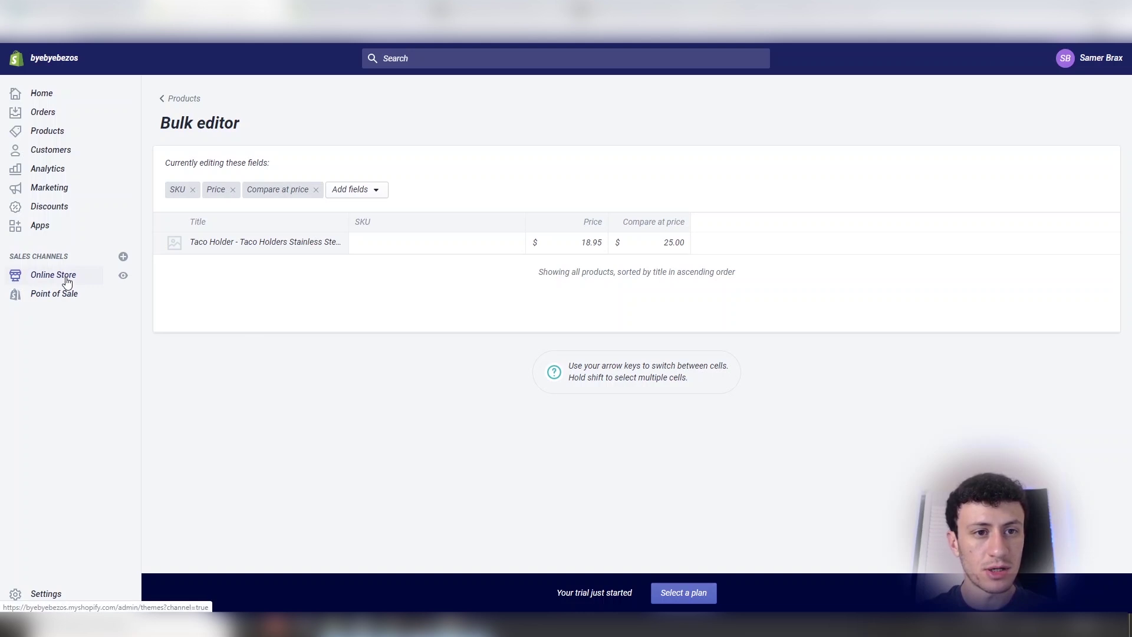
# Step: Open the Header section settings of the Debut theme in the theme editor
pyautogui.click(70, 226)
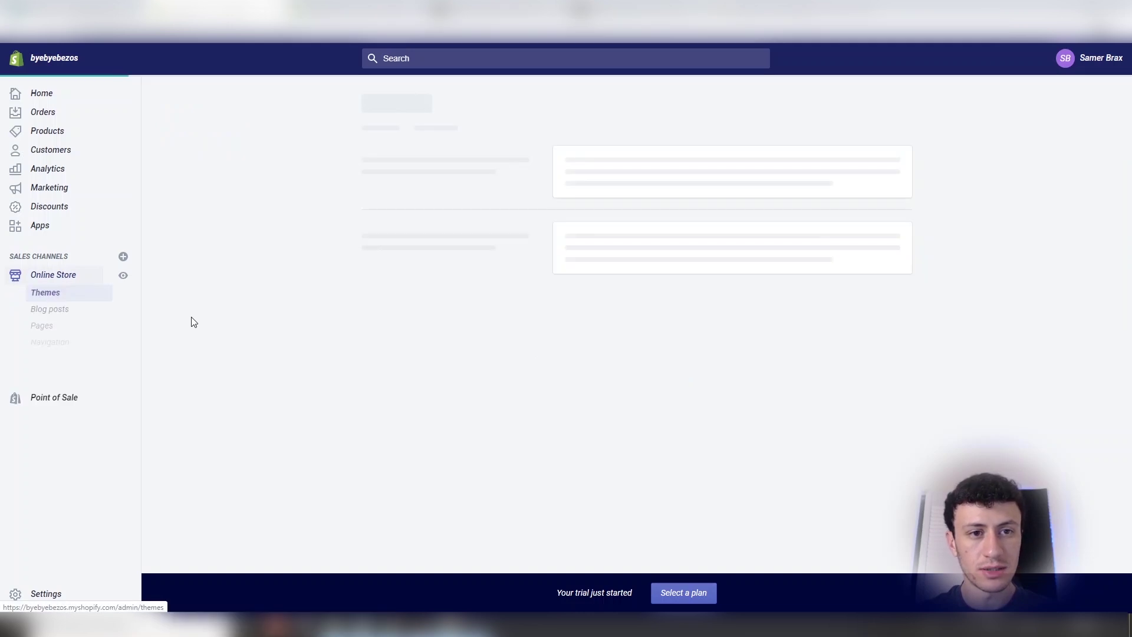
pyautogui.scroll(-2, 285, 229)
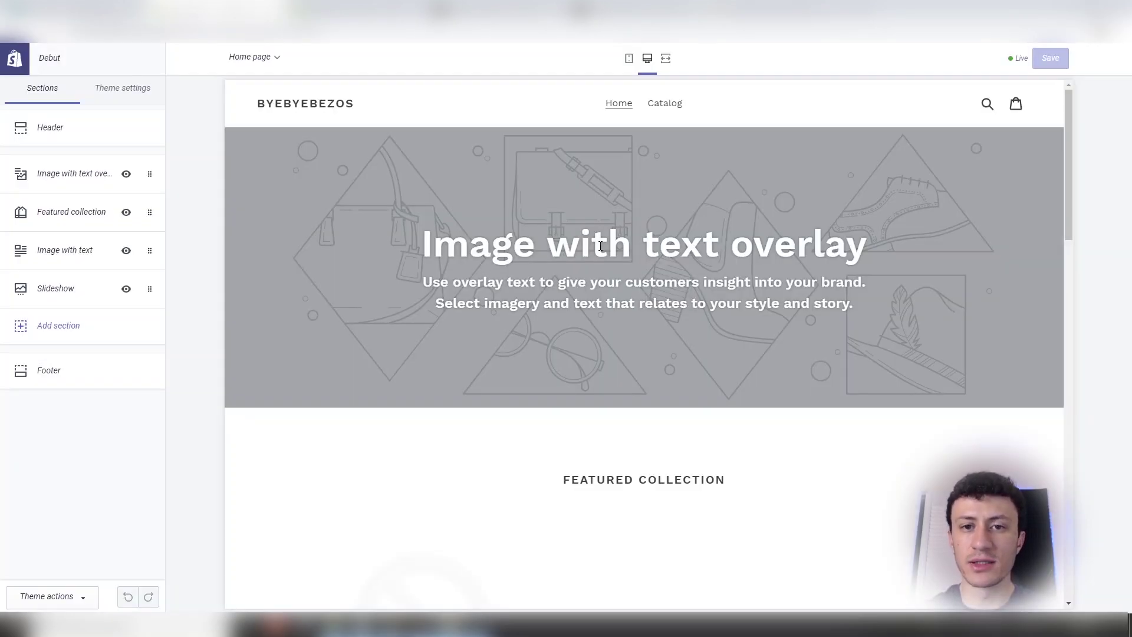
pyautogui.scroll(-8, 753, 346)
pyautogui.scroll(9, 568, 289)
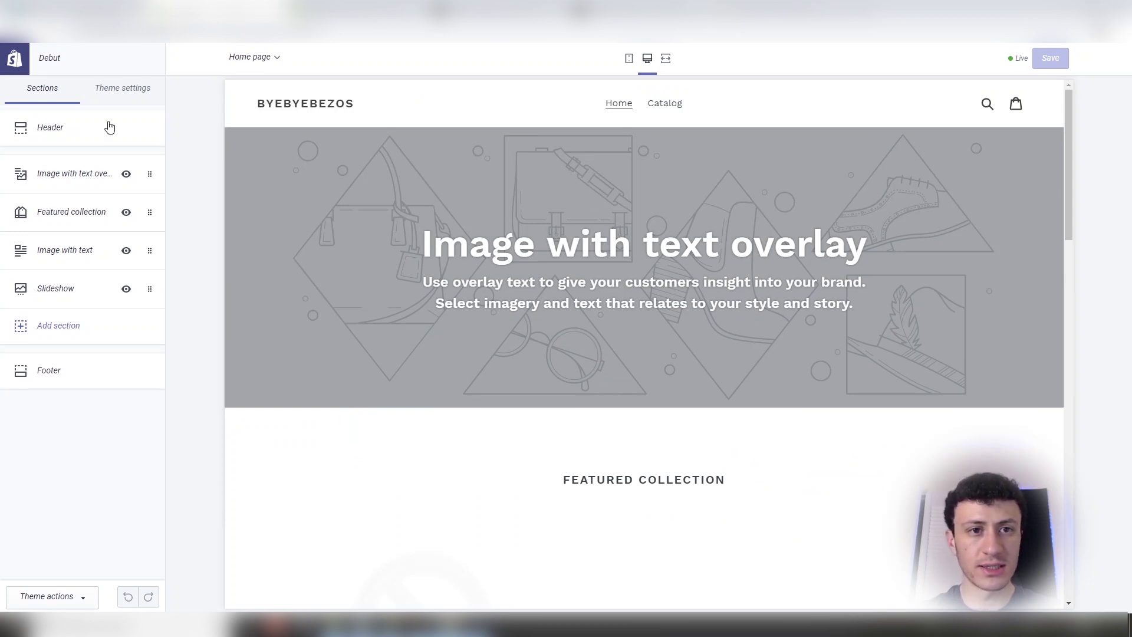
pyautogui.click(84, 128)
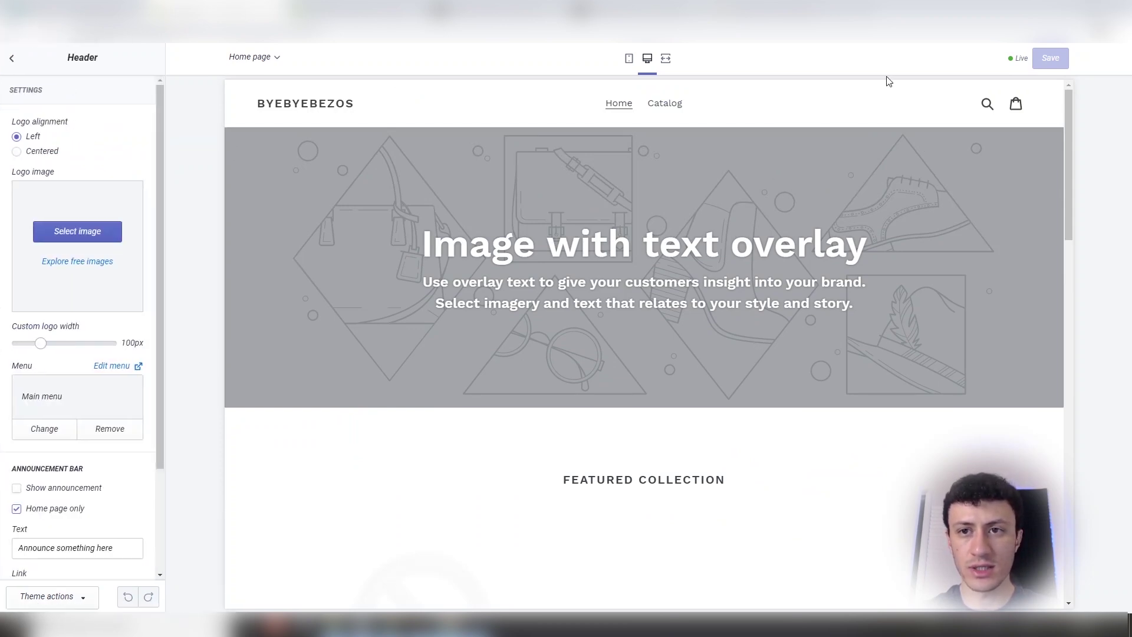
# Step: Enable the announcement bar reading 'If you are not in the US click here to shop on Amazon' and save
pyautogui.scroll(-3, 127, 286)
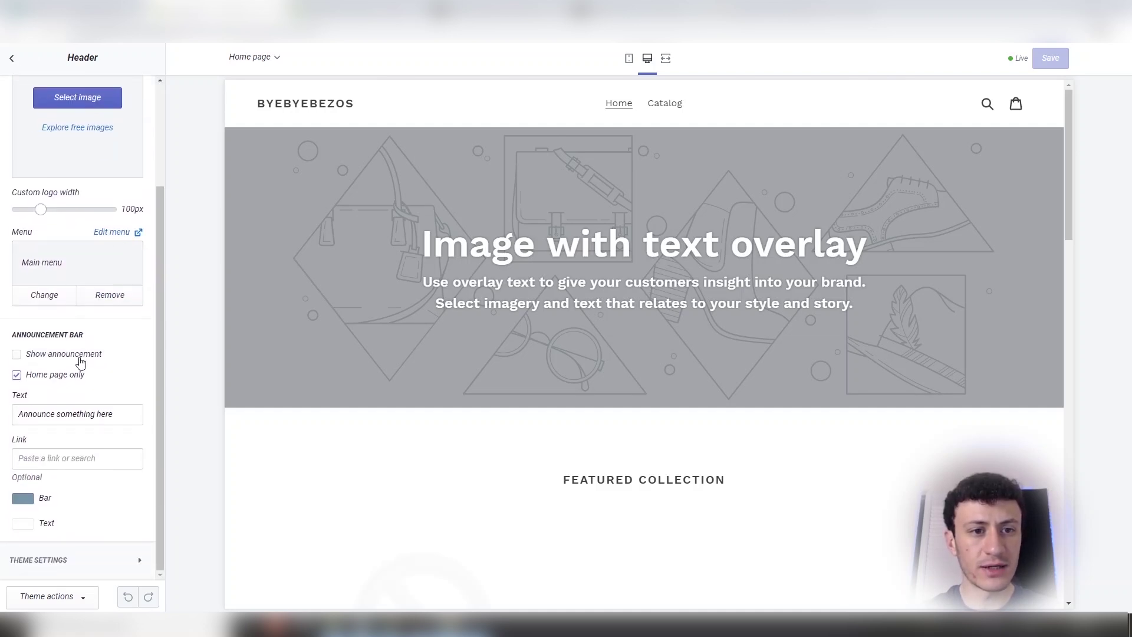
pyautogui.click(79, 361)
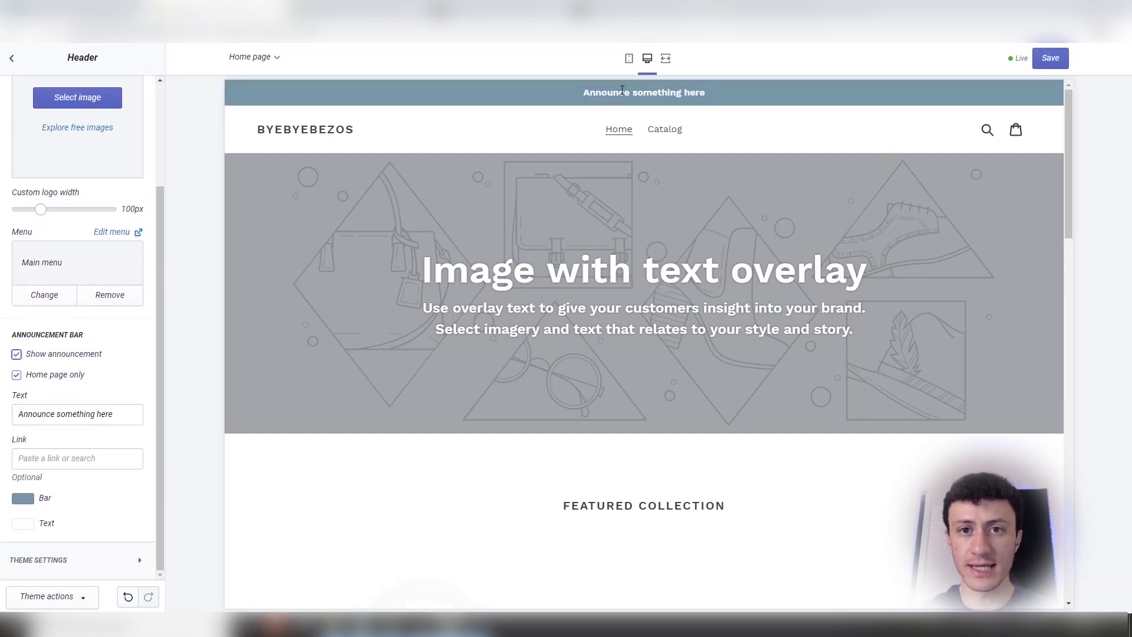
pyautogui.tripleClick(63, 415)
pyautogui.write('If y')
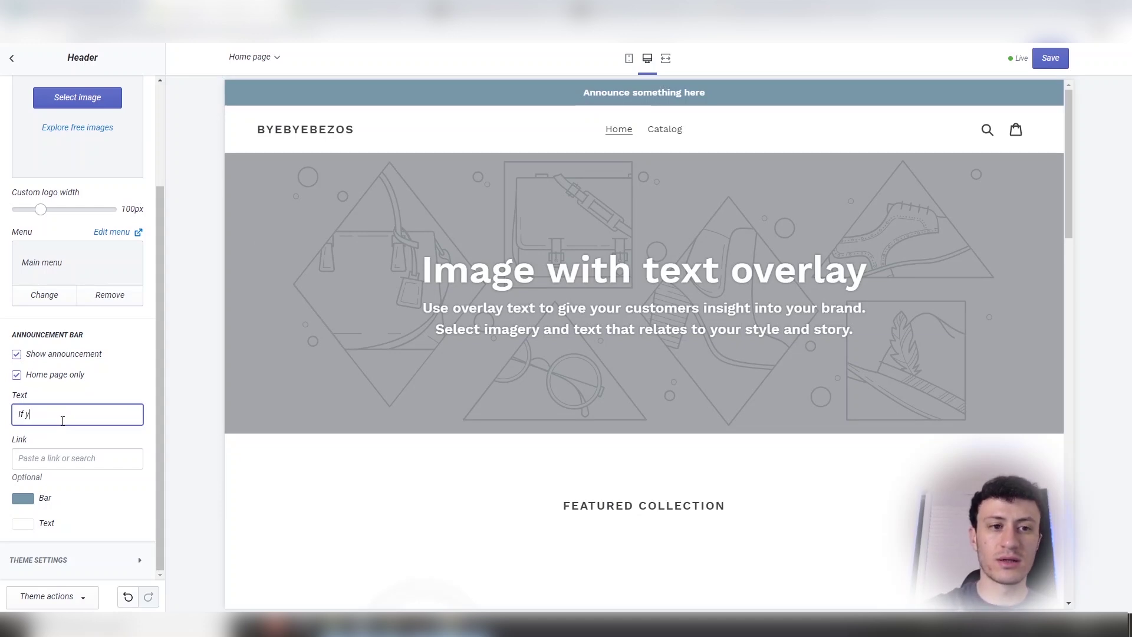
pyautogui.write('ou are not in th')
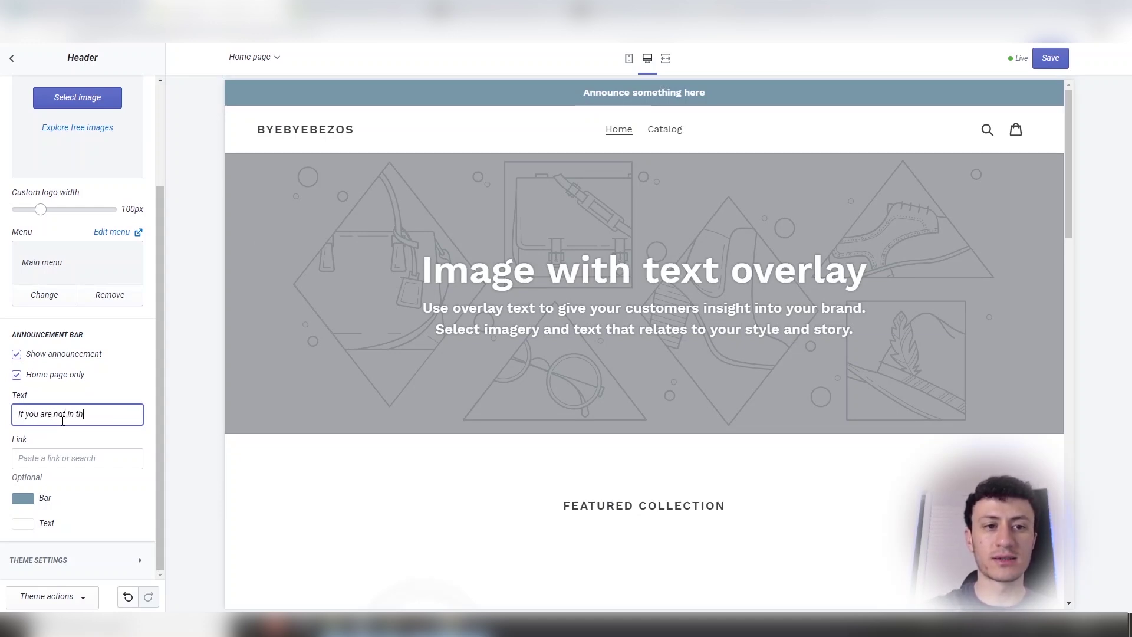
pyautogui.write('e US click')
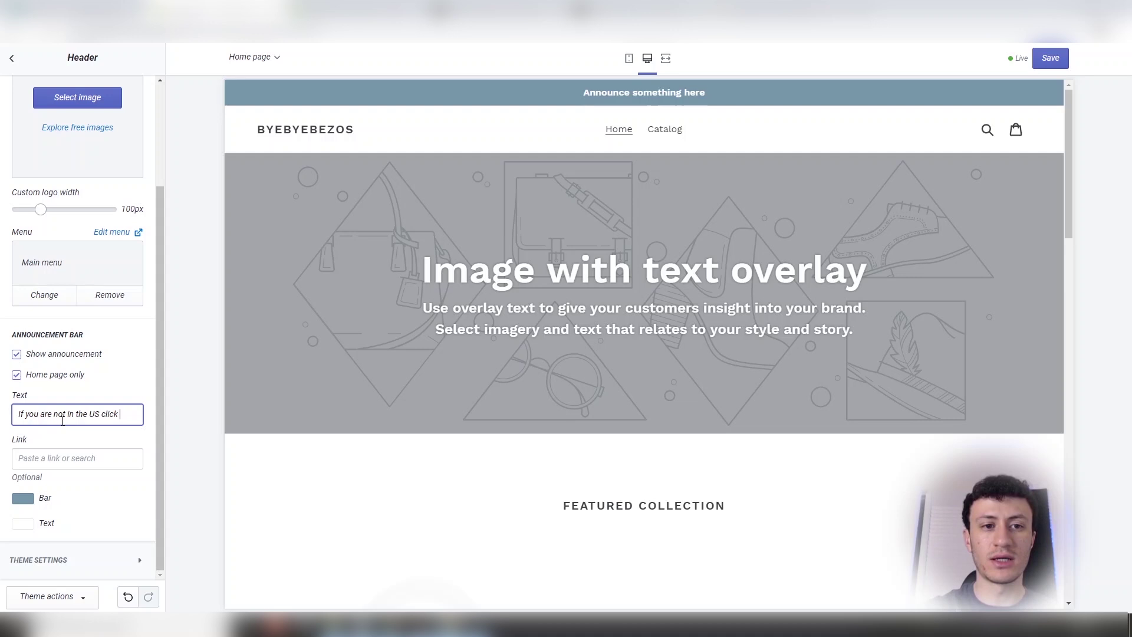
pyautogui.write('here to shop on A')
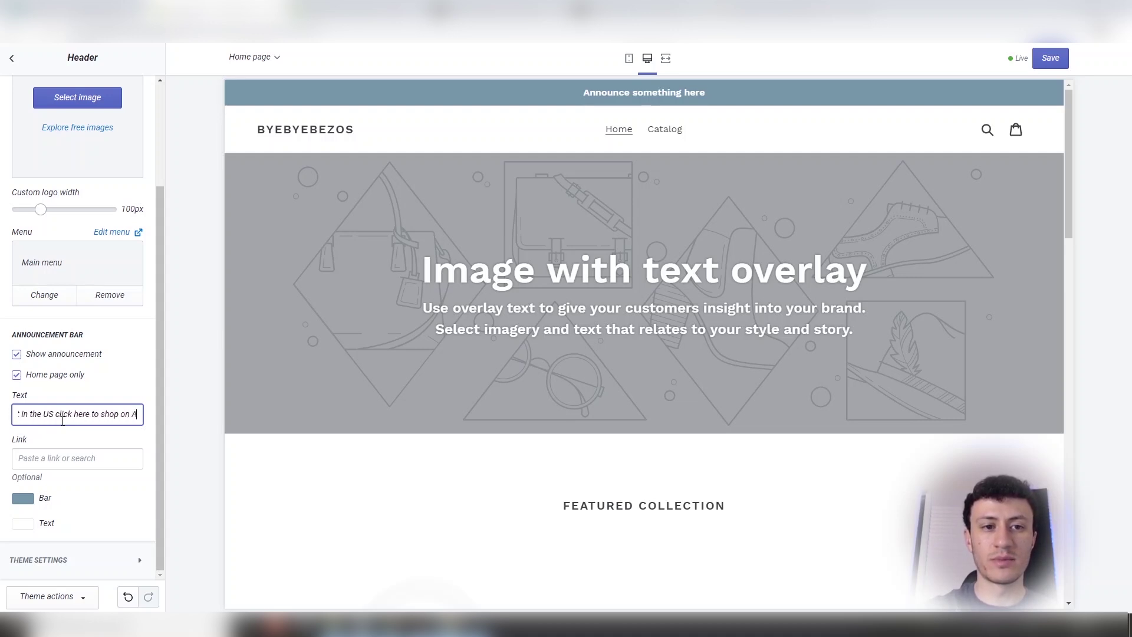
pyautogui.write('mazon')
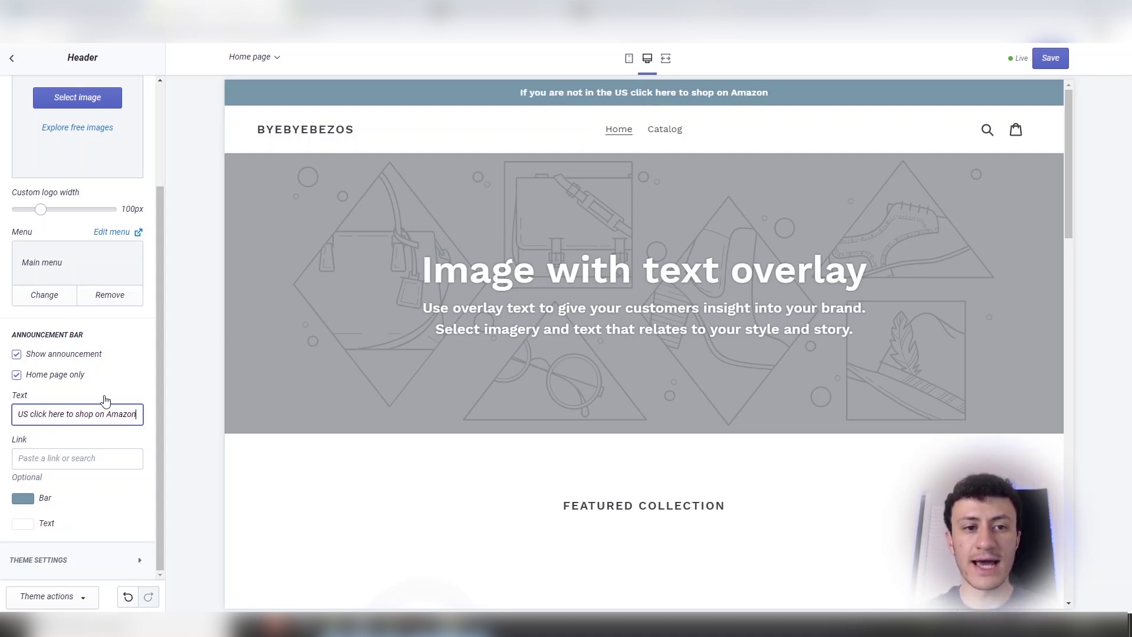
pyautogui.click(105, 401)
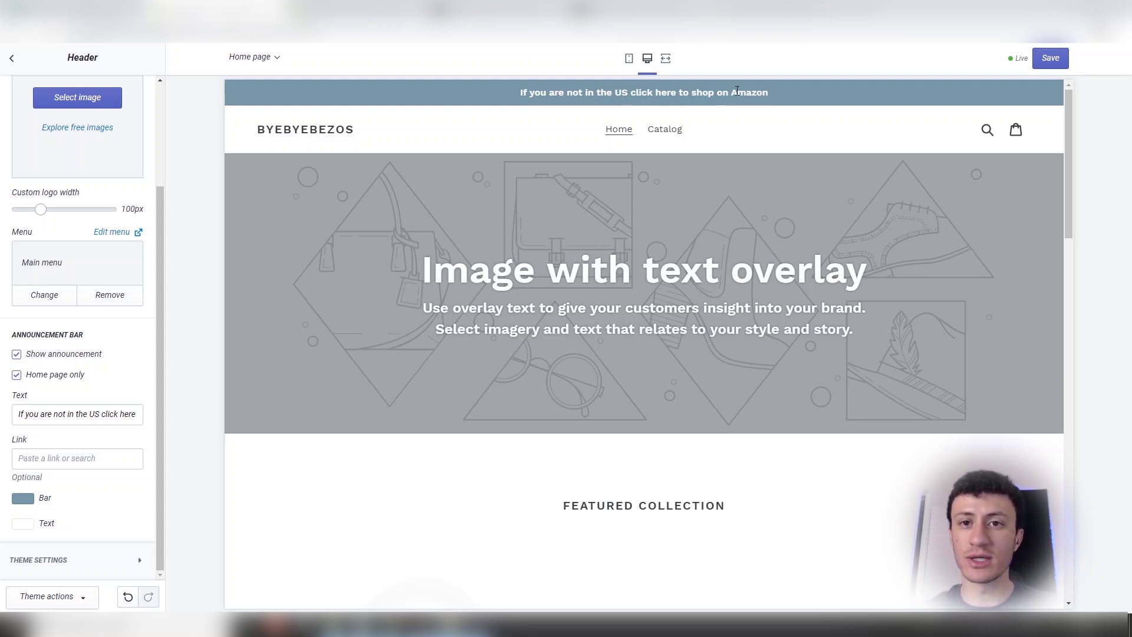
pyautogui.hotkey('ctrl', 's')
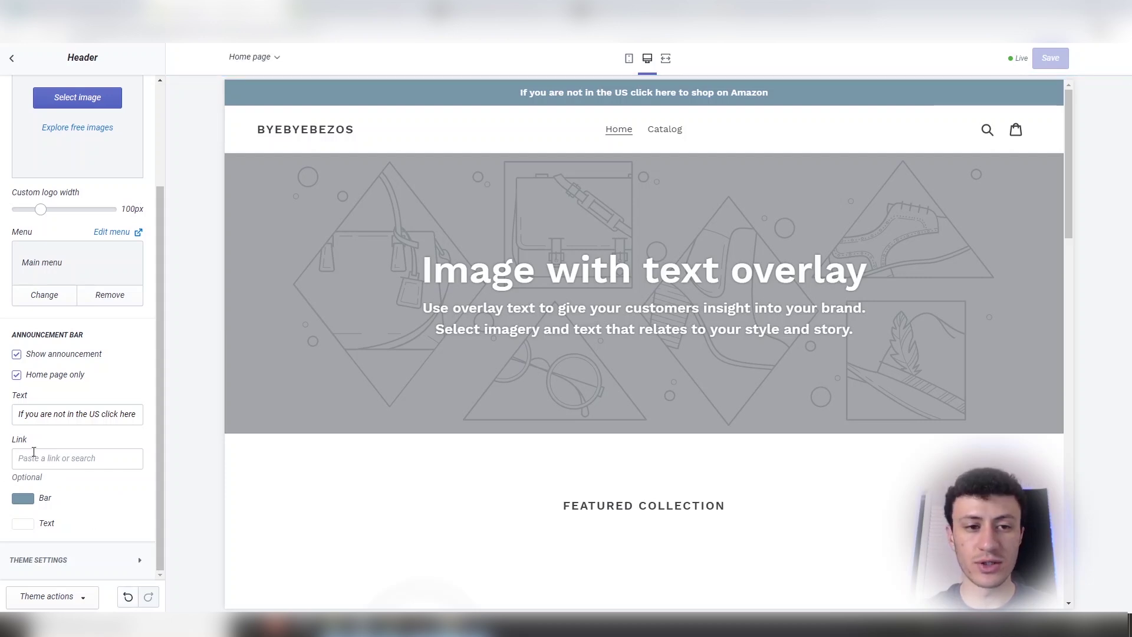
pyautogui.click(12, 58)
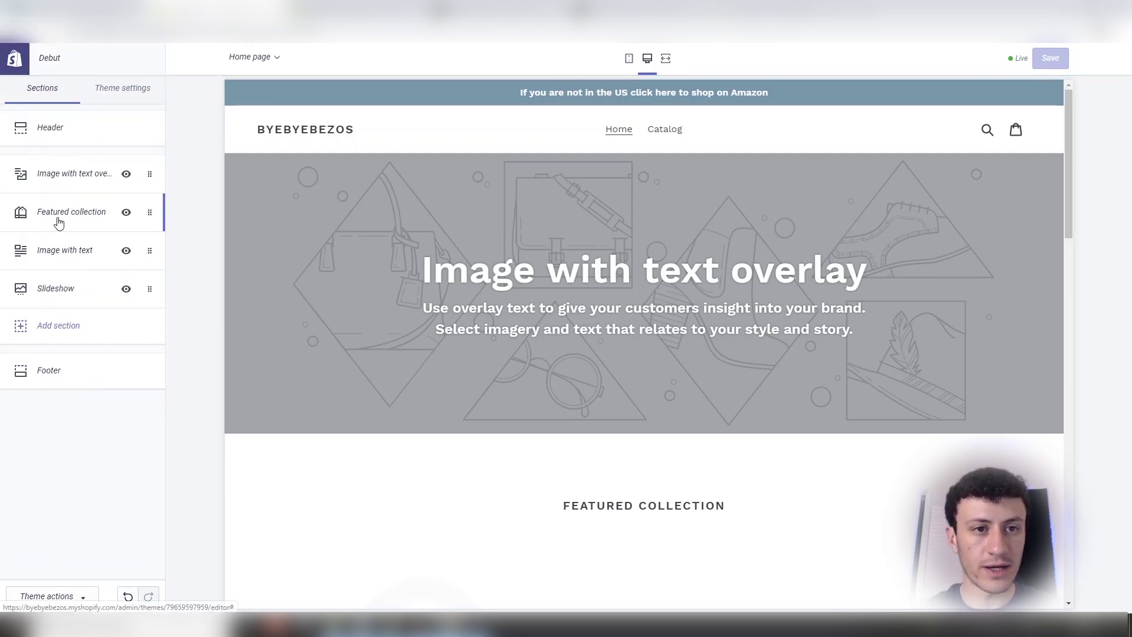
# Step: Remove the Featured collection and Slideshow sections from the home page
pyautogui.click(86, 213)
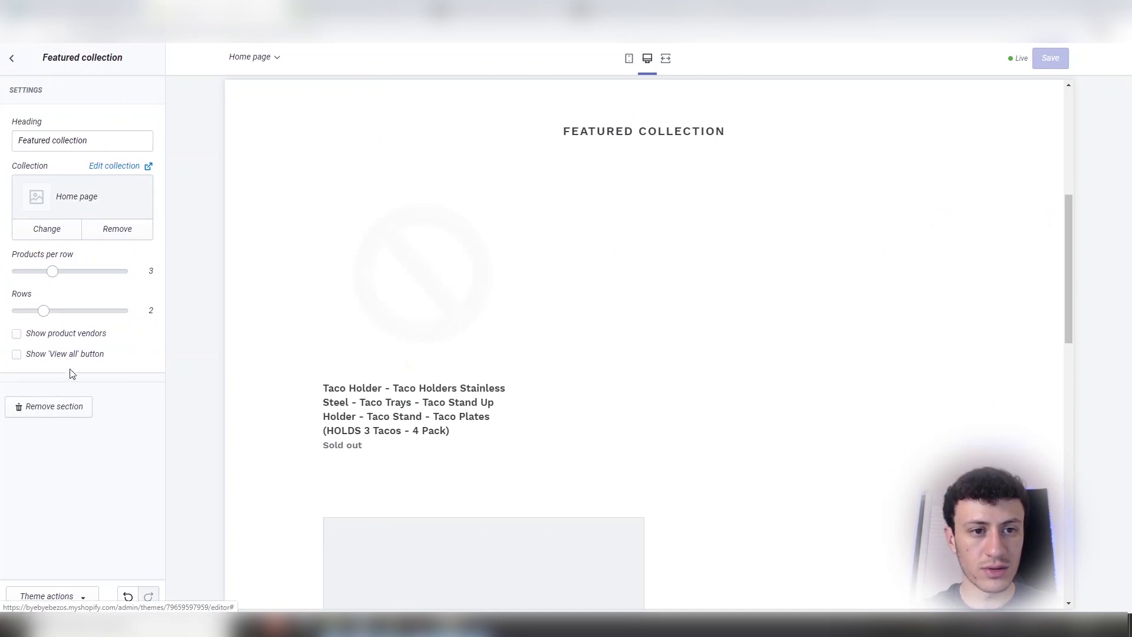
pyautogui.click(58, 406)
pyautogui.click(84, 210)
pyautogui.click(54, 519)
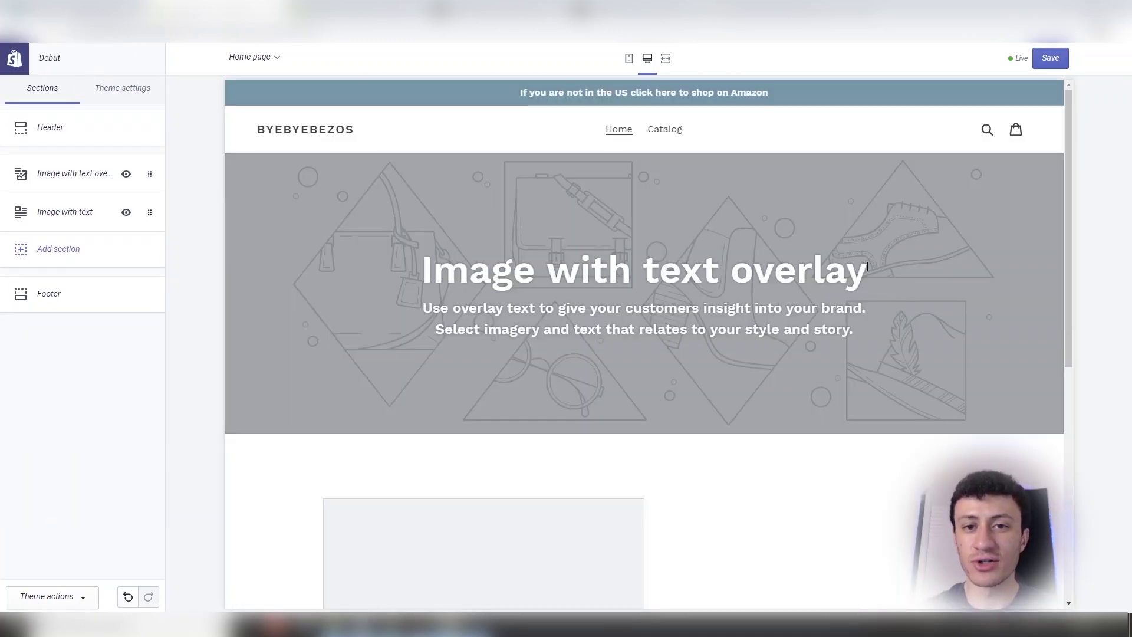
# Step: Scroll the preview down to the Image with text section
pyautogui.tripleClick(556, 281)
pyautogui.scroll(-6, 647, 318)
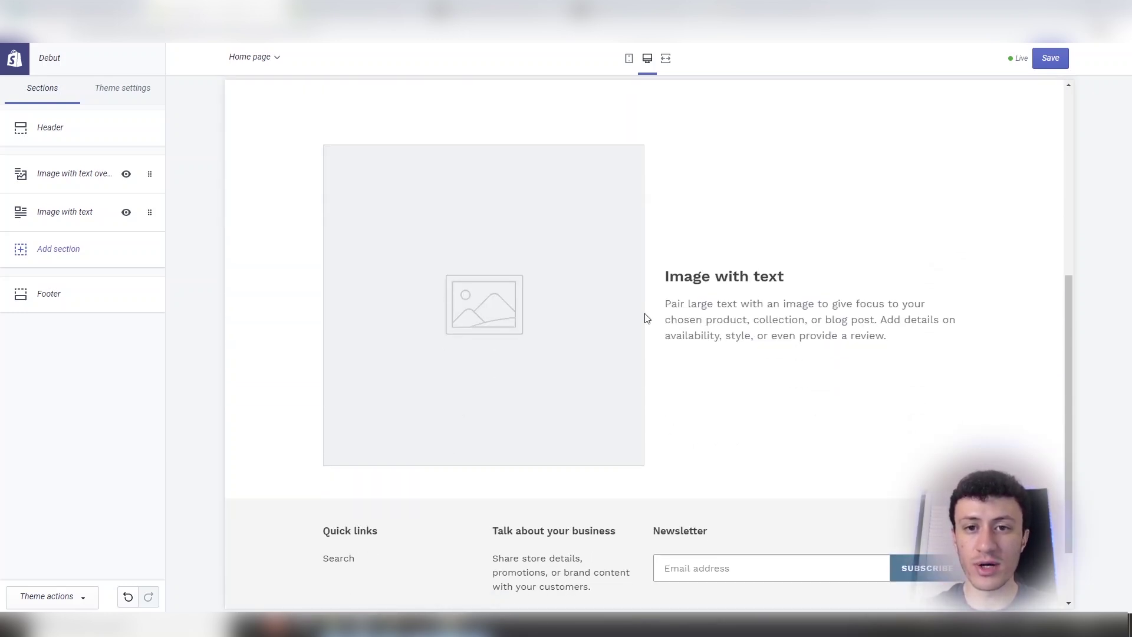
pyautogui.tripleClick(750, 319)
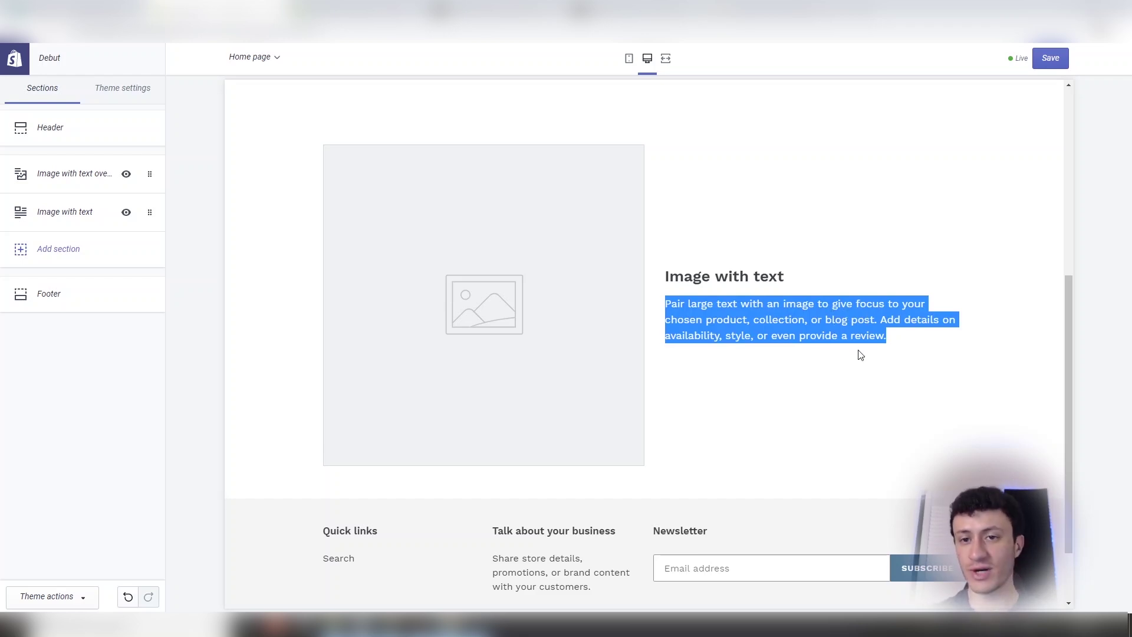
pyautogui.click(904, 348)
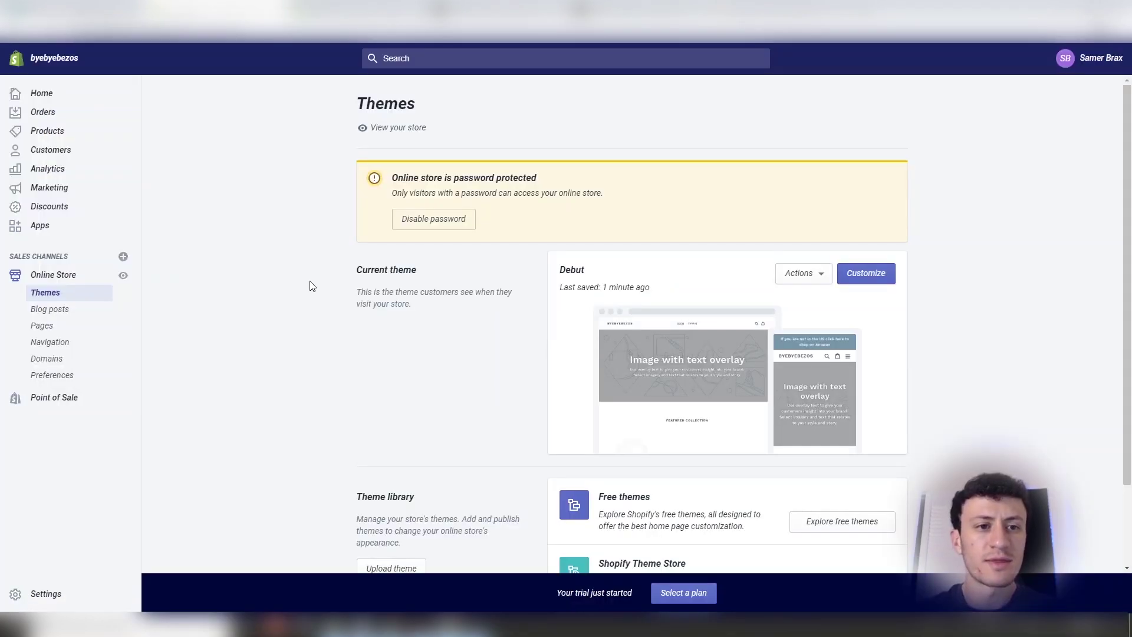
# Step: Connect the existing GoDaddy domain manually, view GoDaddy's instructions, and return to Themes
pyautogui.click(58, 360)
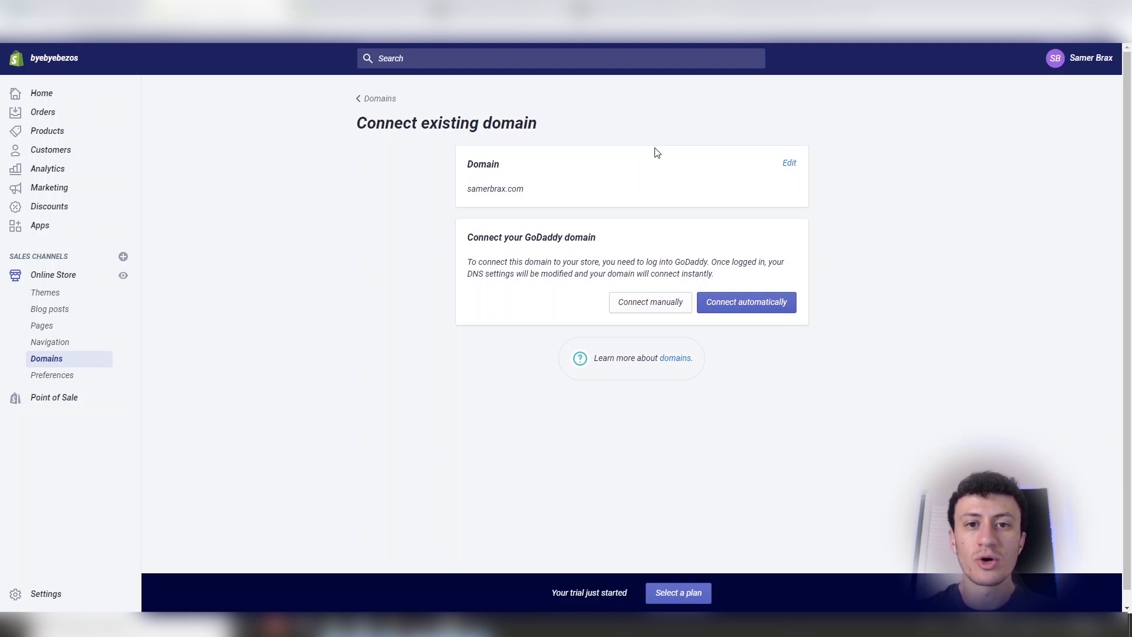
pyautogui.doubleClick(502, 188)
pyautogui.click(590, 175)
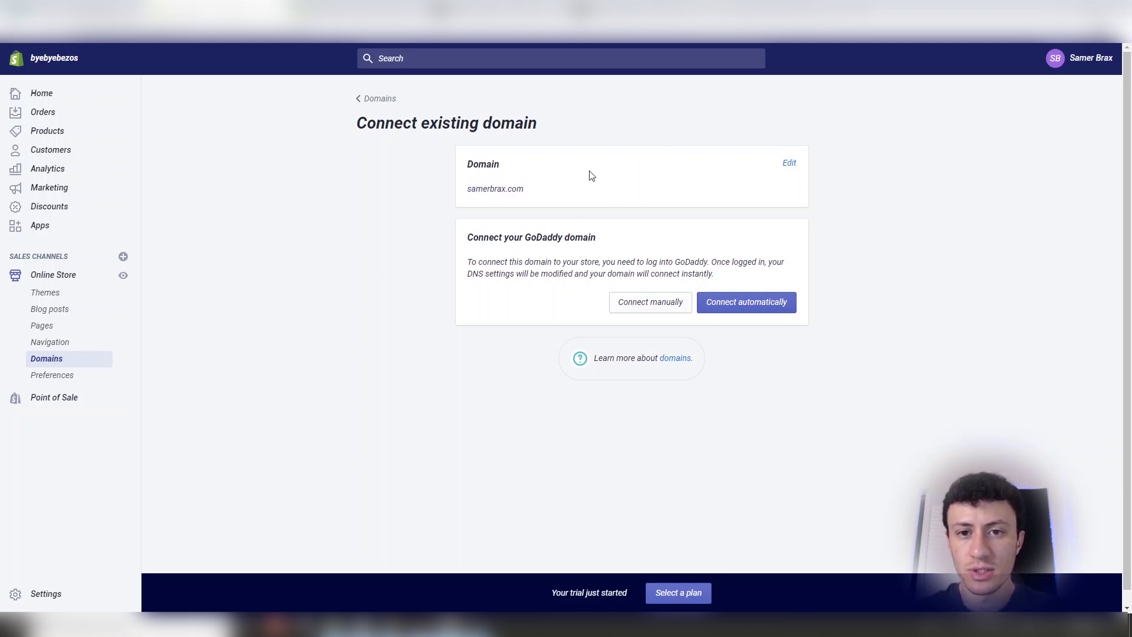
pyautogui.click(627, 304)
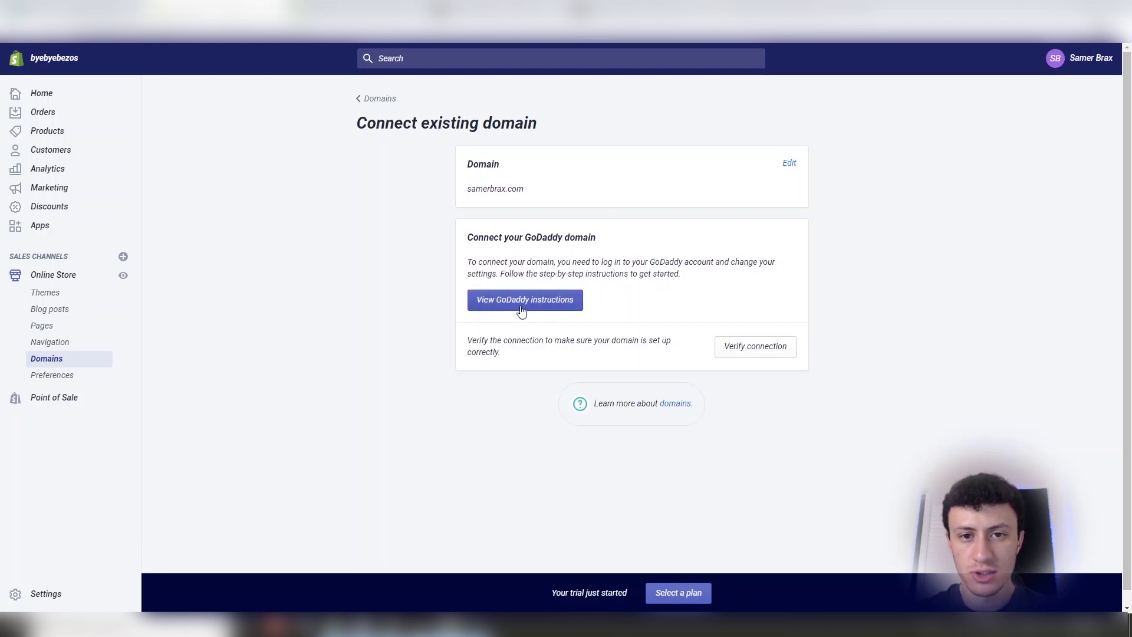
pyautogui.click(524, 298)
pyautogui.click(73, 277)
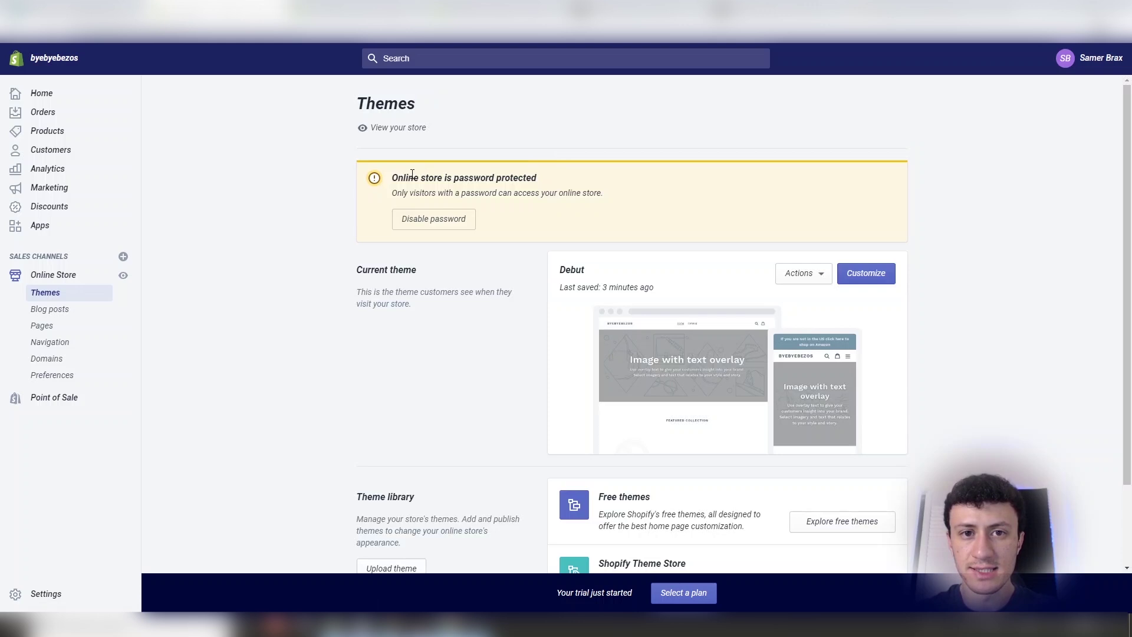
# Step: Attempt to disable the storefront password, then follow the link to pick a Shopify plan
pyautogui.moveTo(392, 177); pyautogui.dragTo(537, 178)
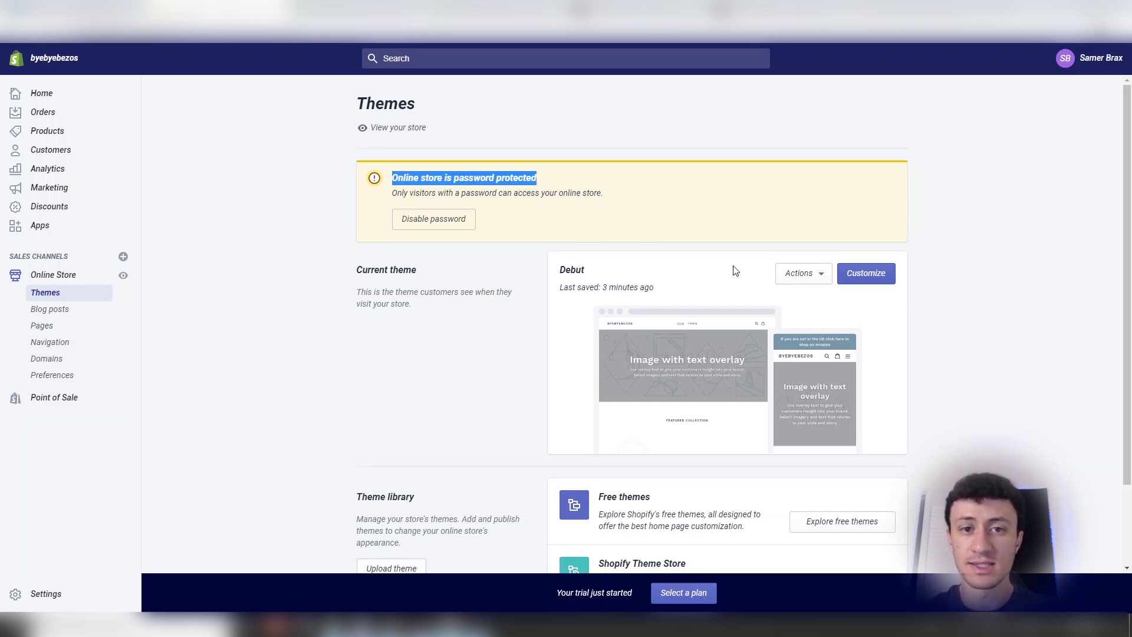
pyautogui.click(453, 219)
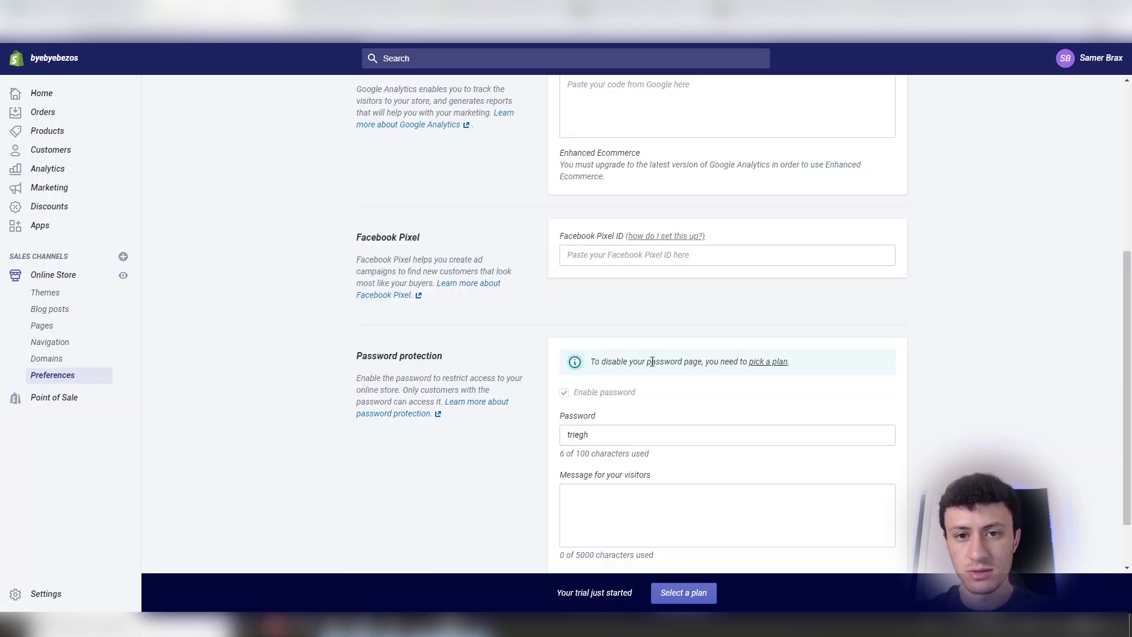
pyautogui.tripleClick(640, 363)
pyautogui.click(764, 362)
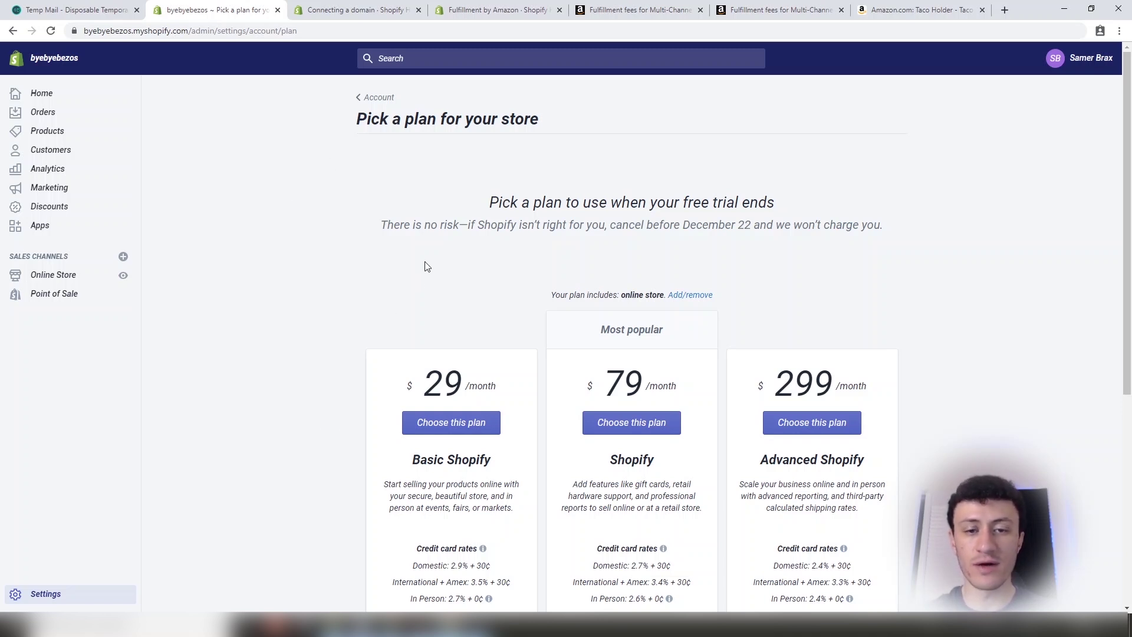
pyautogui.scroll(-3, 236, 303)
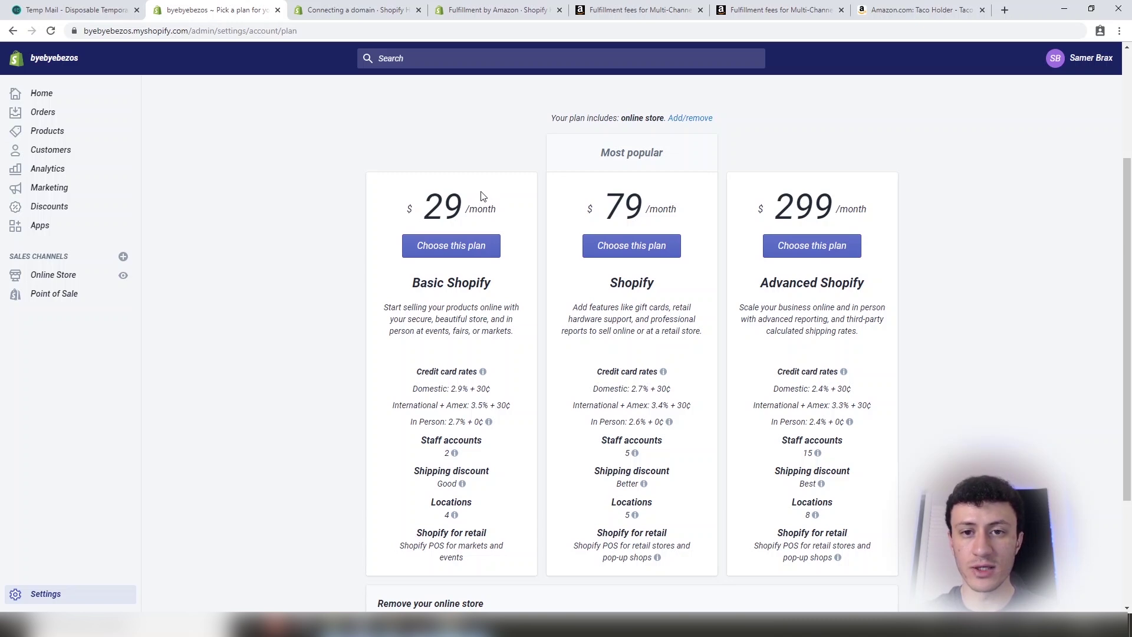
pyautogui.moveTo(422, 204); pyautogui.dragTo(518, 213)
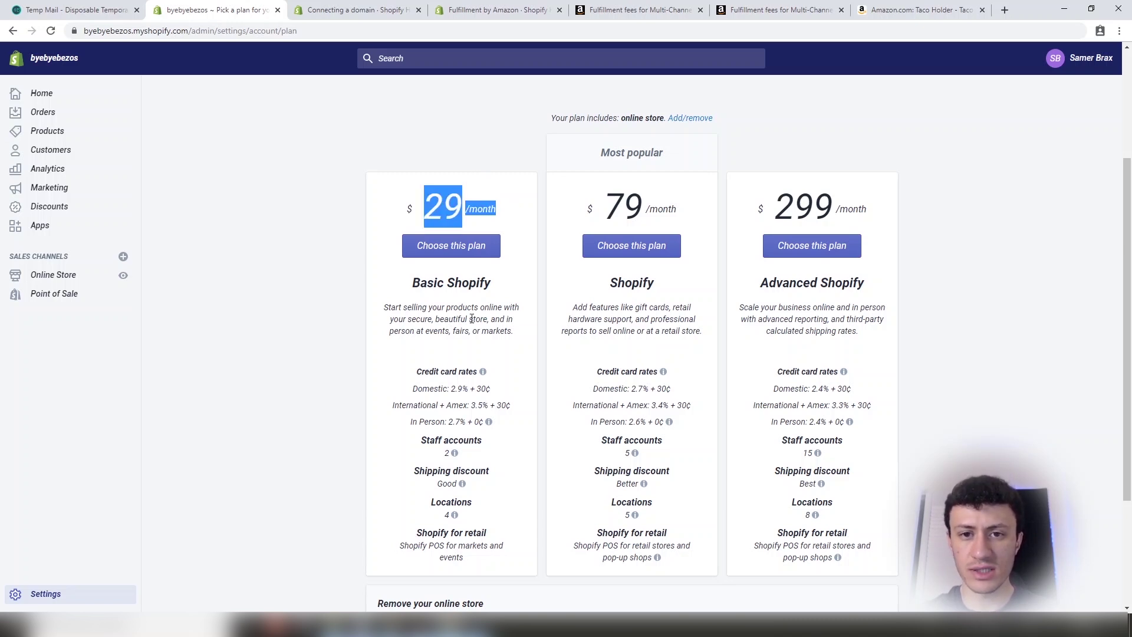